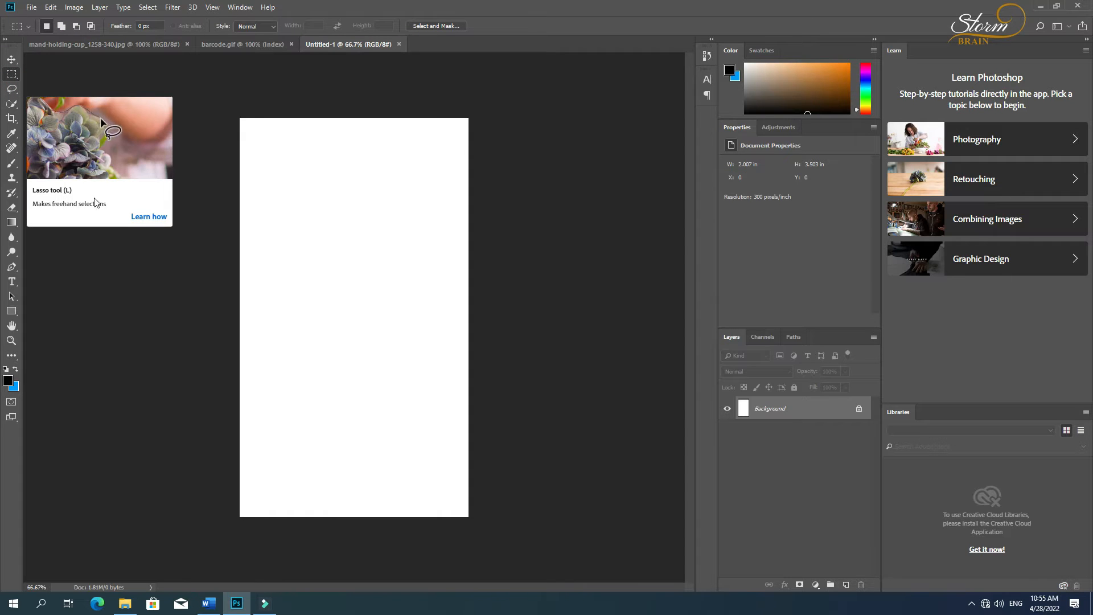
Step: Set the foreground colour to bright orange #f77207
{"action": "left_click", "coordinate": [9, 380]}
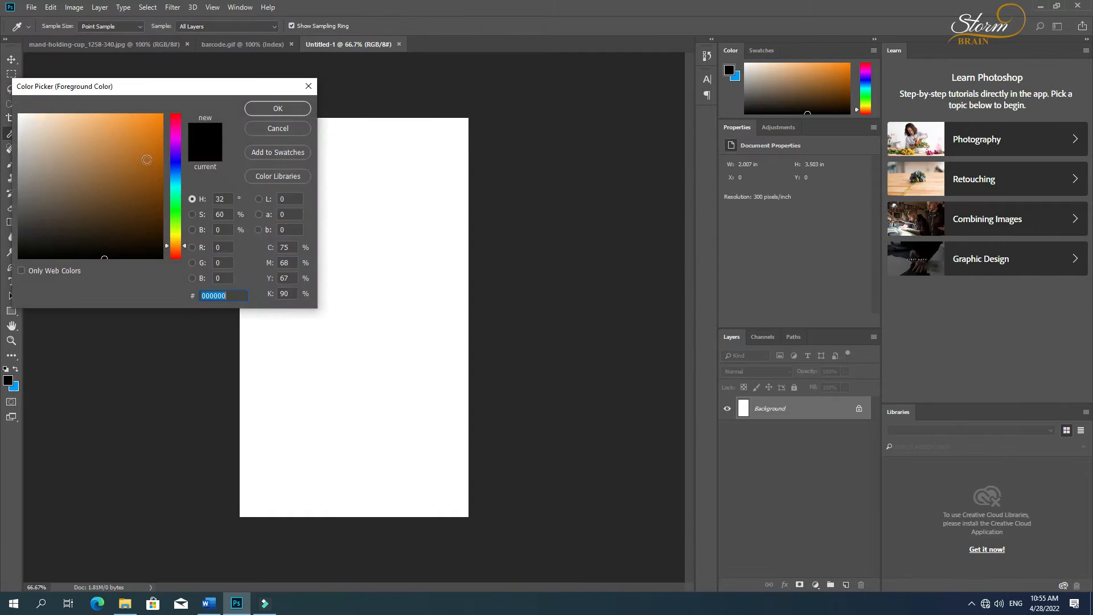
{"action": "left_click", "coordinate": [161, 173]}
{"action": "left_click_drag", "start_coordinate": [181, 246], "coordinate": [182, 249]}
{"action": "left_click_drag", "start_coordinate": [153, 147], "coordinate": [159, 117]}
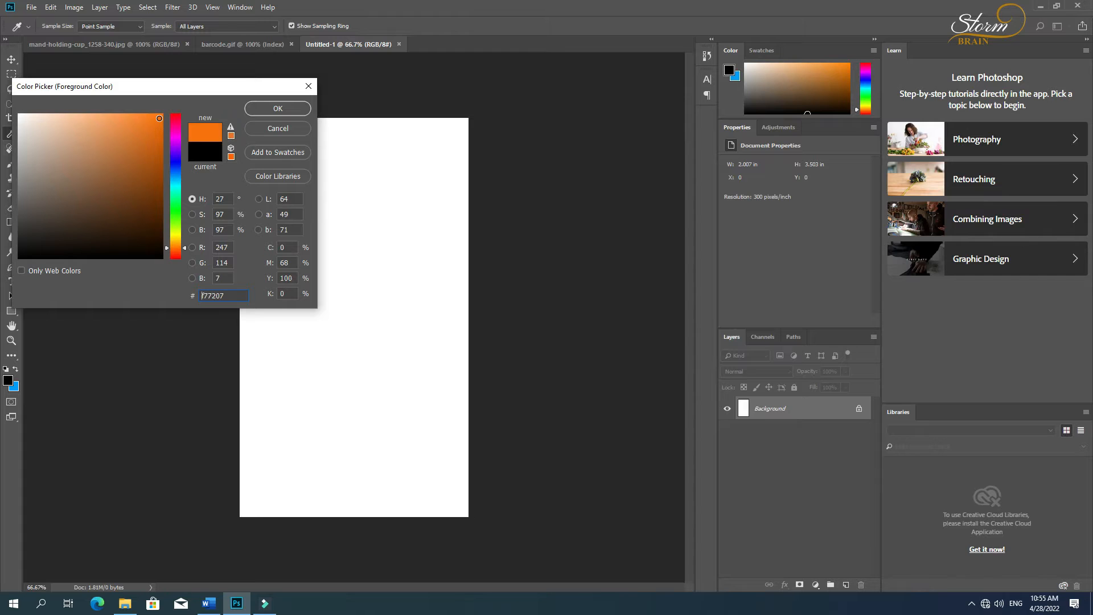
{"action": "left_click", "coordinate": [278, 108]}
Step: Mark a trial rectangular selection across the card's top, then deselect it
{"action": "key", "text": "m"}
{"action": "left_click_drag", "start_coordinate": [240, 119], "coordinate": [442, 216]}
{"action": "key", "text": "ctrl+d"}
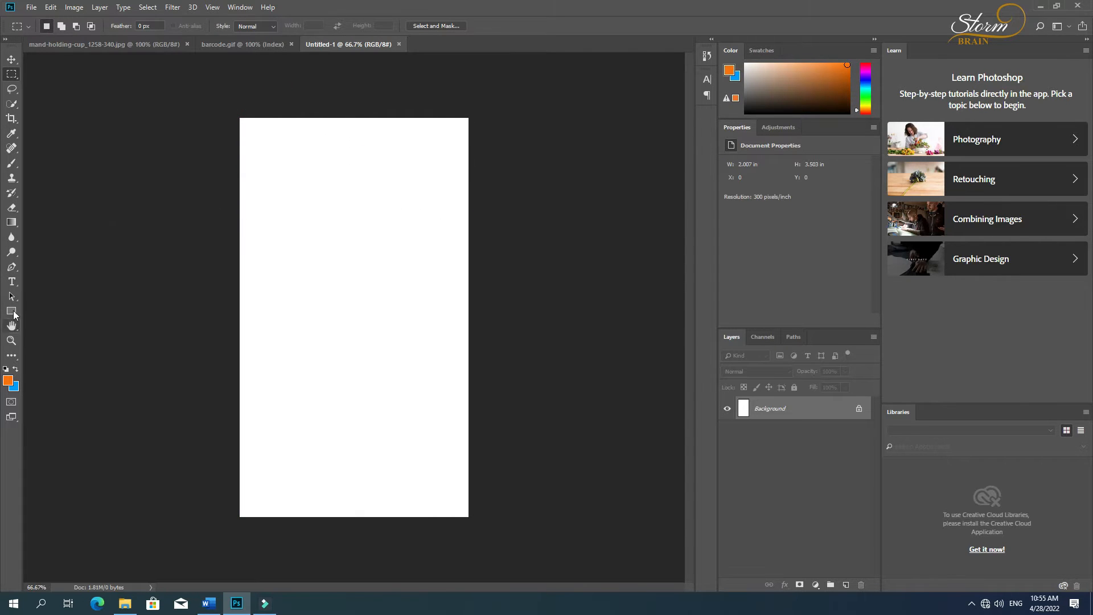
{"action": "left_click", "coordinate": [11, 311]}
Step: Draw a 482 × 283 px Rectangle 1 across the card's top and fill it with orange #fd9540
{"action": "left_click_drag", "start_coordinate": [258, 126], "coordinate": [442, 233]}
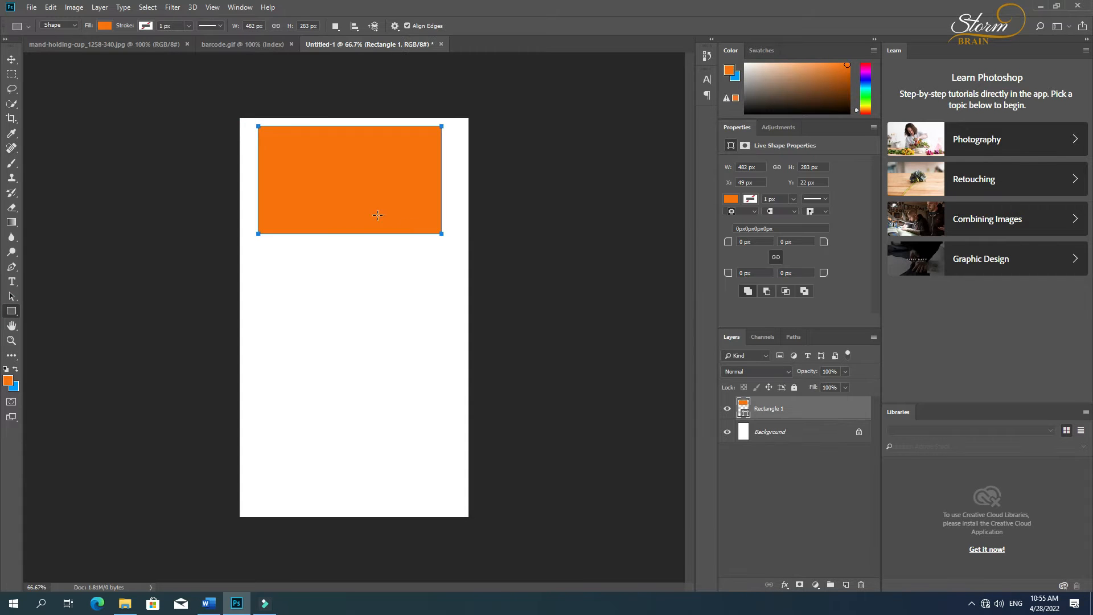
{"action": "left_click", "coordinate": [12, 59]}
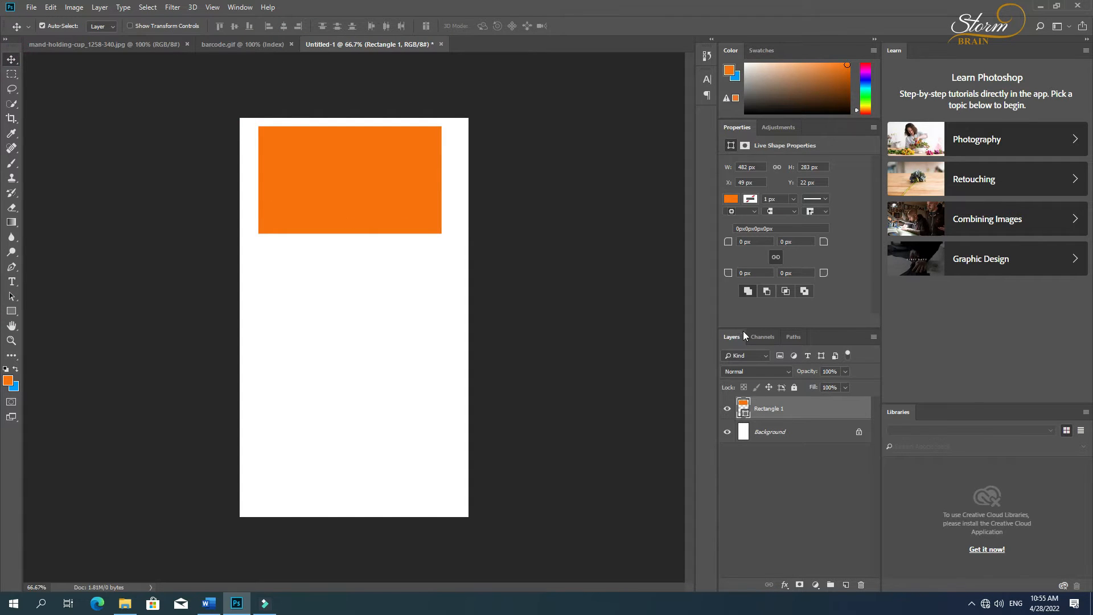
{"action": "double_click", "coordinate": [743, 406]}
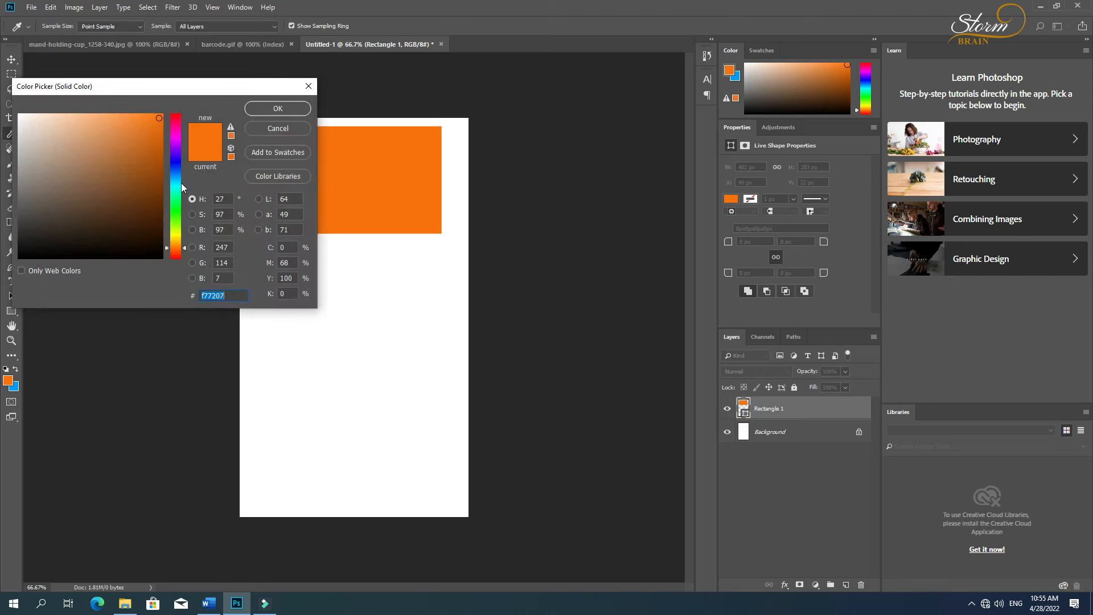
{"action": "left_click", "coordinate": [143, 112]}
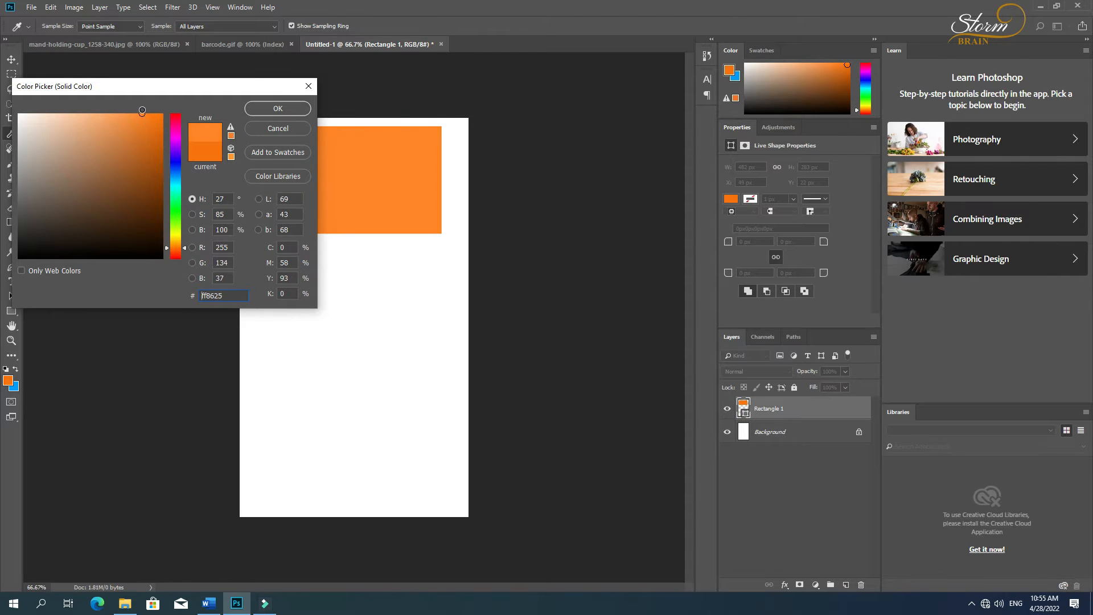
{"action": "left_click_drag", "start_coordinate": [190, 91], "coordinate": [429, 273]}
{"action": "left_click_drag", "start_coordinate": [357, 296], "coordinate": [366, 296]}
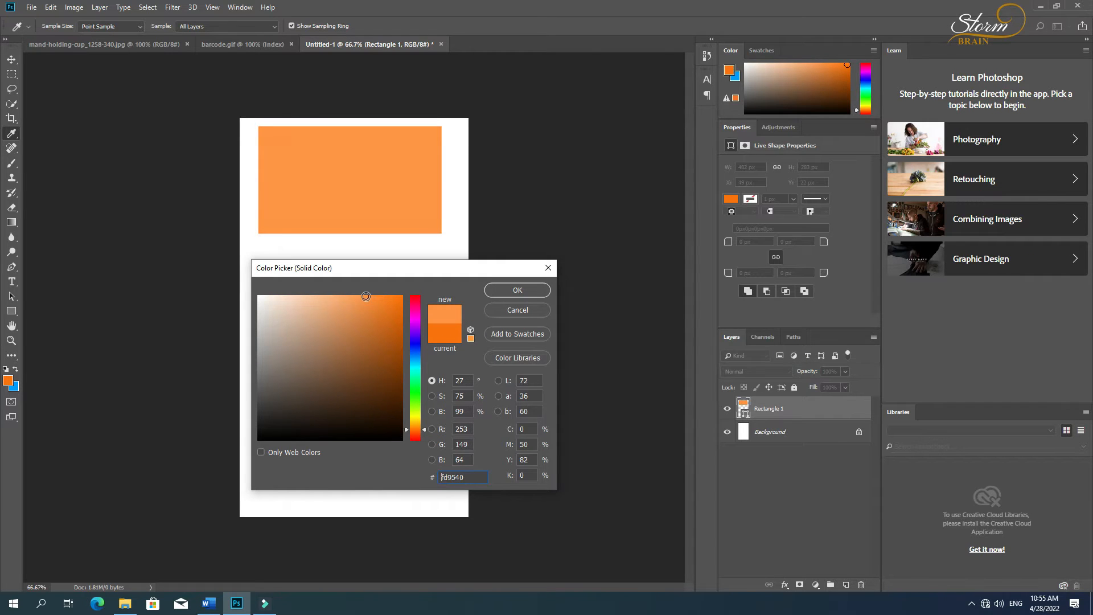
{"action": "left_click", "coordinate": [508, 291]}
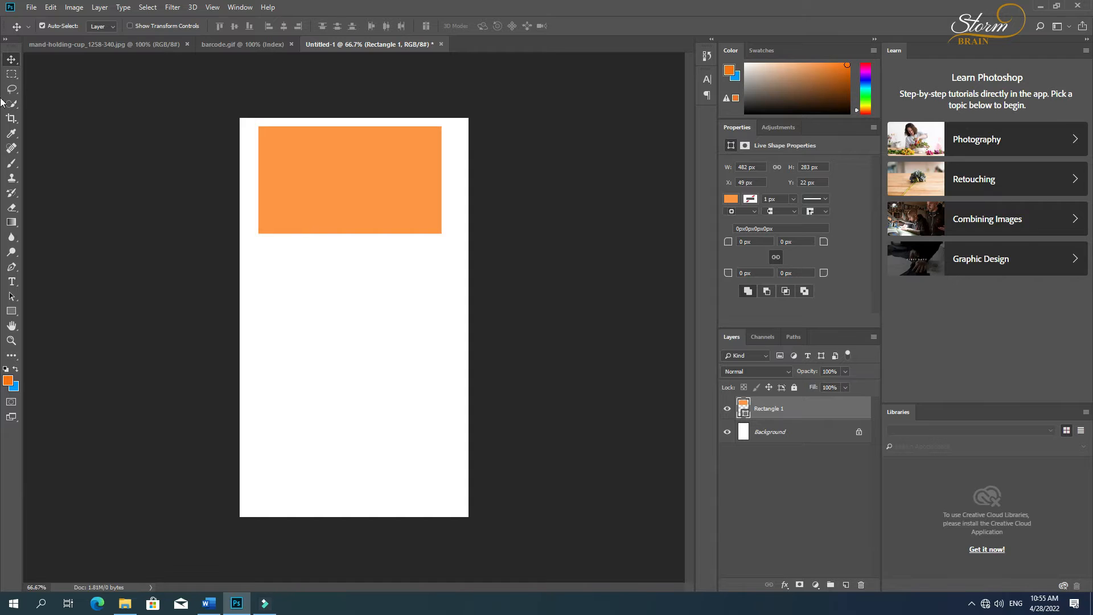
Step: Rotate Rectangle 1 by −20.79° and enlarge it into a slanted band over the top-left corner
{"action": "key", "text": "ctrl+t"}
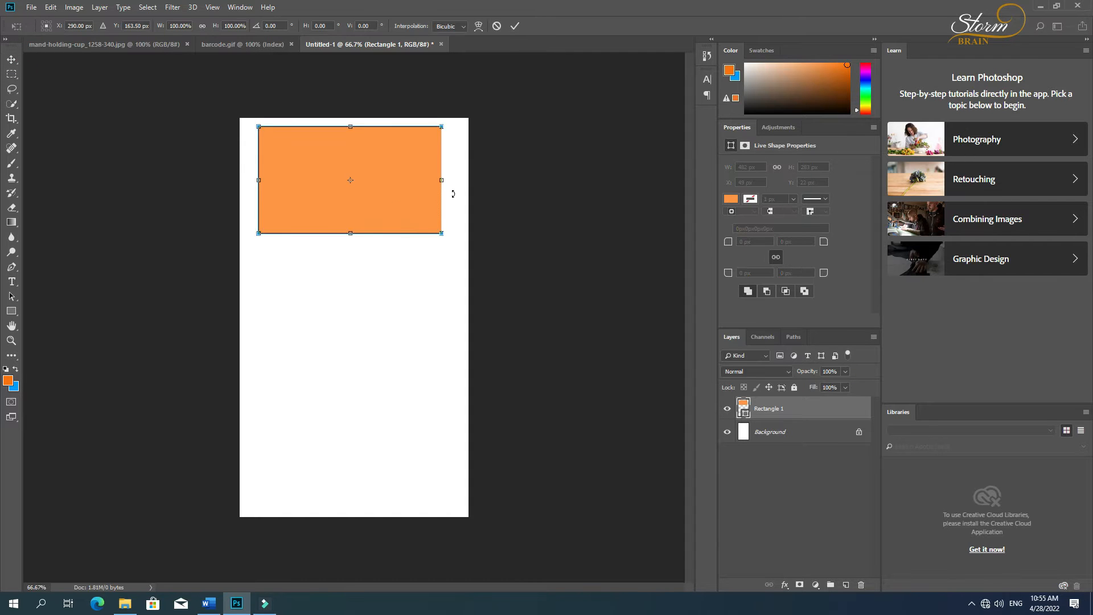
{"action": "left_click_drag", "start_coordinate": [450, 190], "coordinate": [450, 149]}
{"action": "left_click_drag", "start_coordinate": [393, 216], "coordinate": [346, 224]}
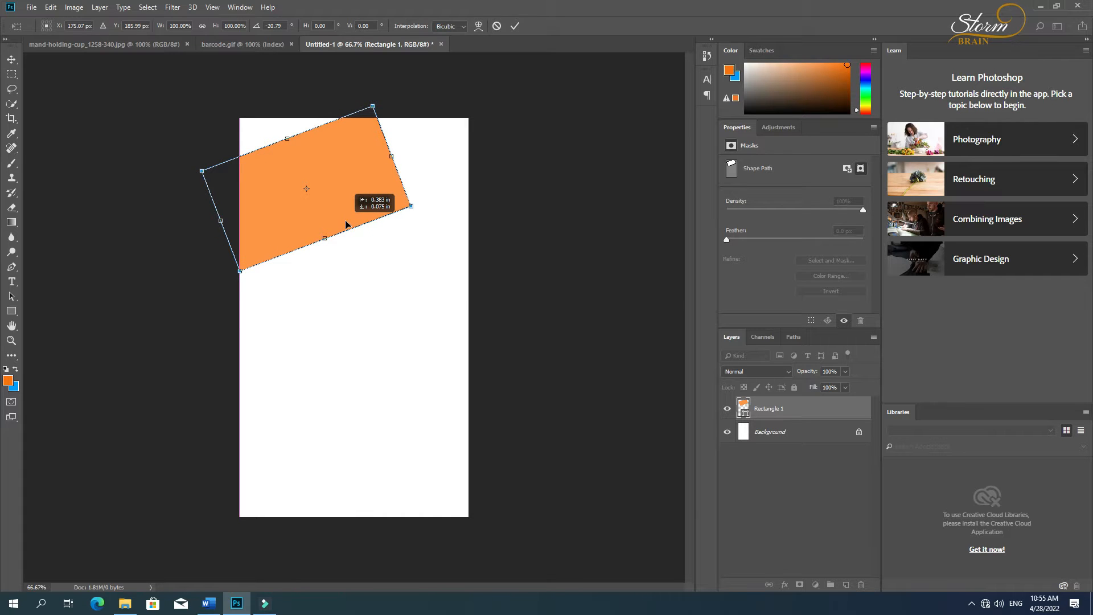
{"action": "left_click_drag", "start_coordinate": [287, 139], "coordinate": [270, 107]}
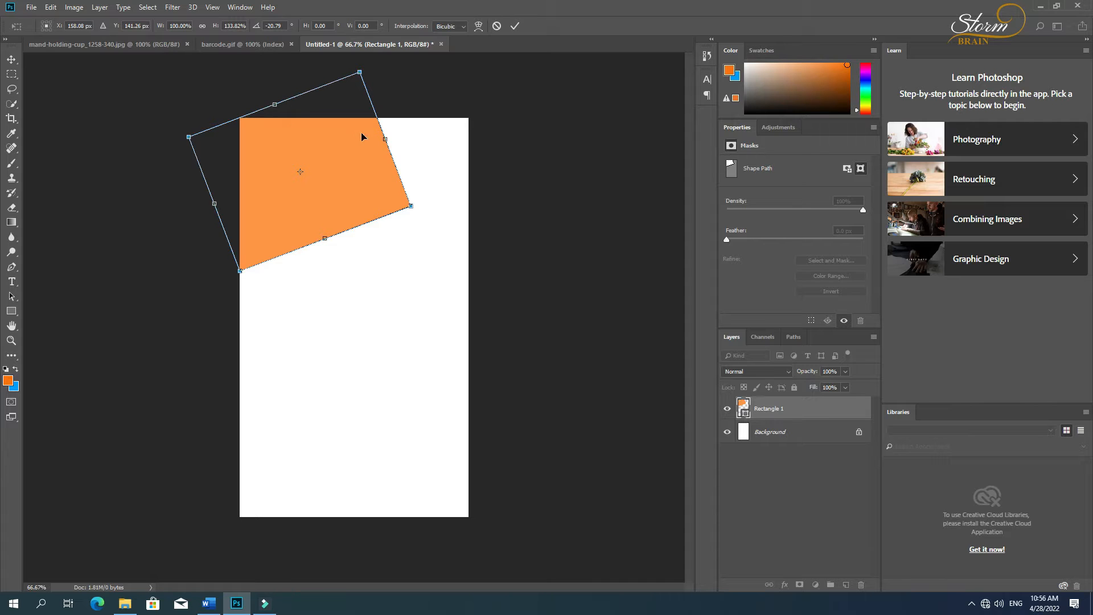
{"action": "left_click_drag", "start_coordinate": [385, 137], "coordinate": [404, 131]}
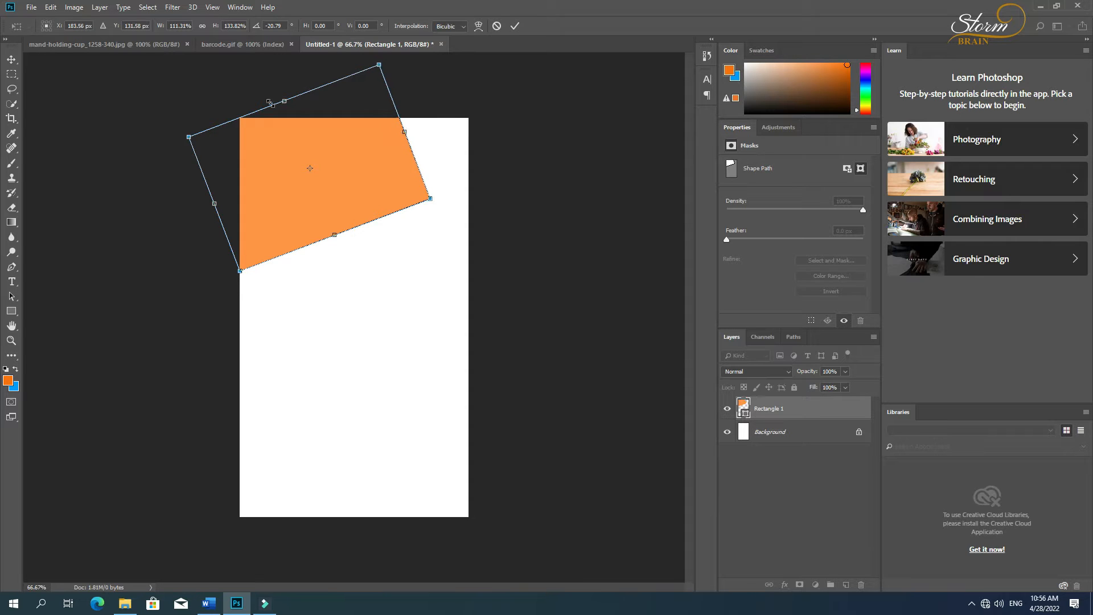
{"action": "left_click_drag", "start_coordinate": [284, 102], "coordinate": [283, 99]}
{"action": "key", "text": "Return"}
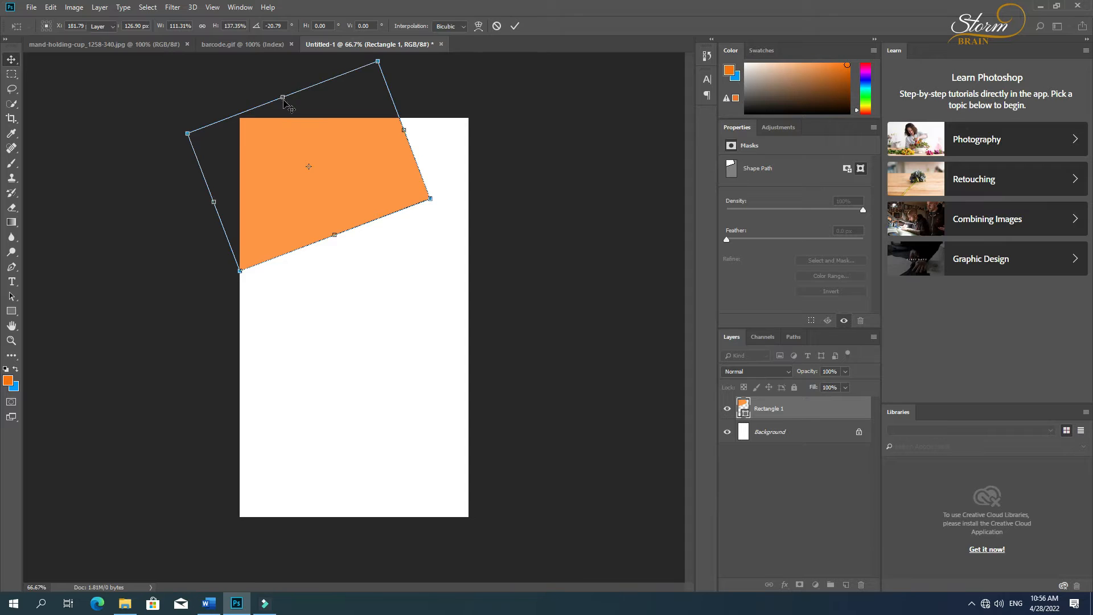
{"action": "left_click", "coordinate": [11, 310]}
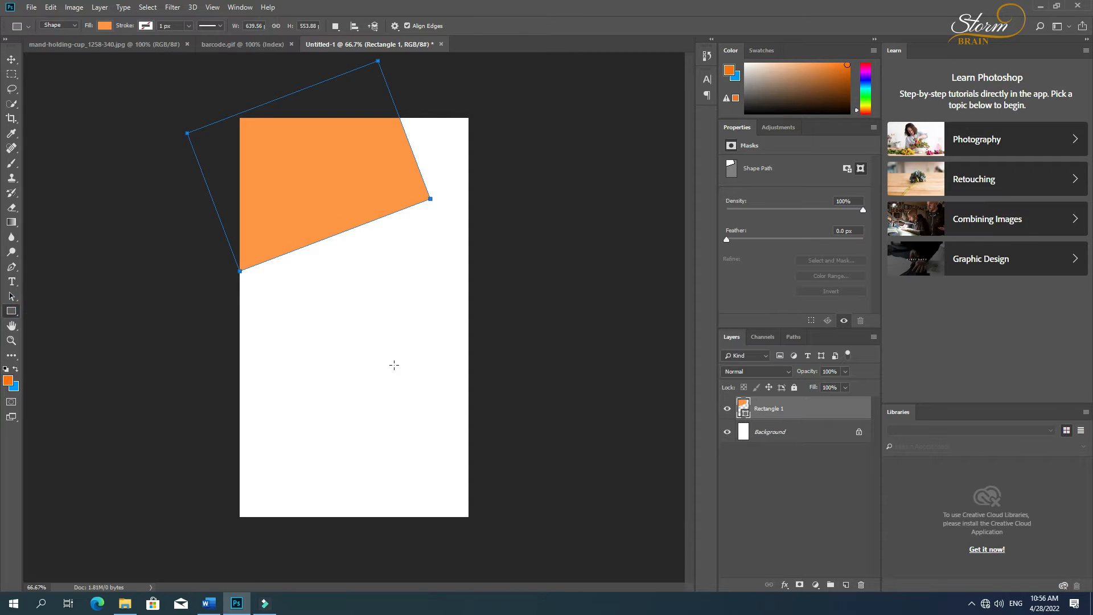
Step: Draw a 227 × 401 px Rectangle 2 below the orange band and fill it with navy #040713
{"action": "left_click", "coordinate": [847, 585]}
{"action": "left_click_drag", "start_coordinate": [309, 315], "coordinate": [395, 467]}
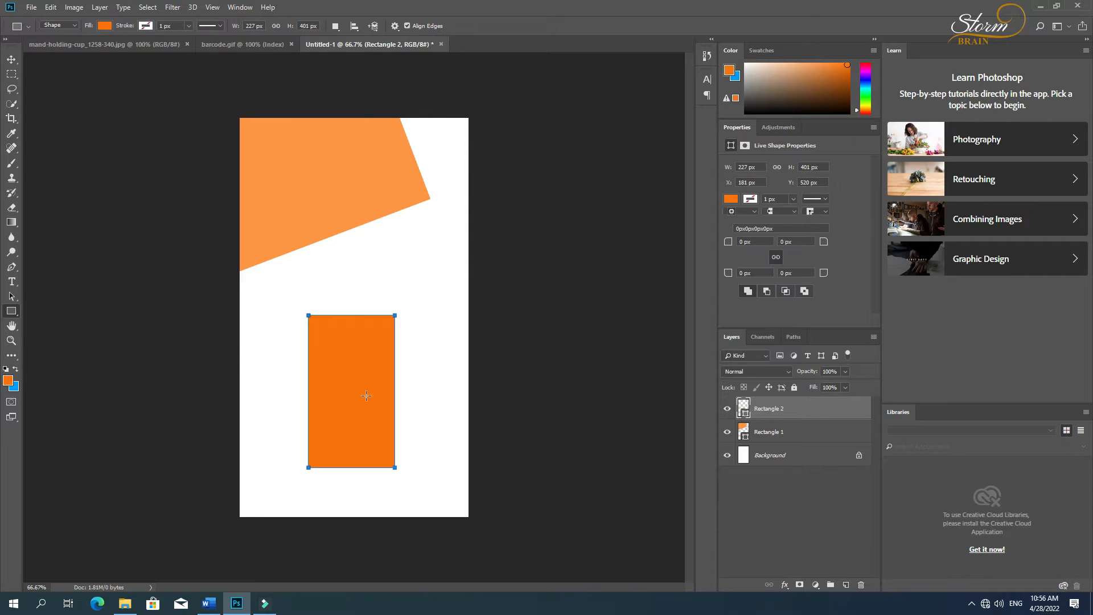
{"action": "double_click", "coordinate": [746, 410]}
{"action": "left_click_drag", "start_coordinate": [415, 430], "coordinate": [399, 414]}
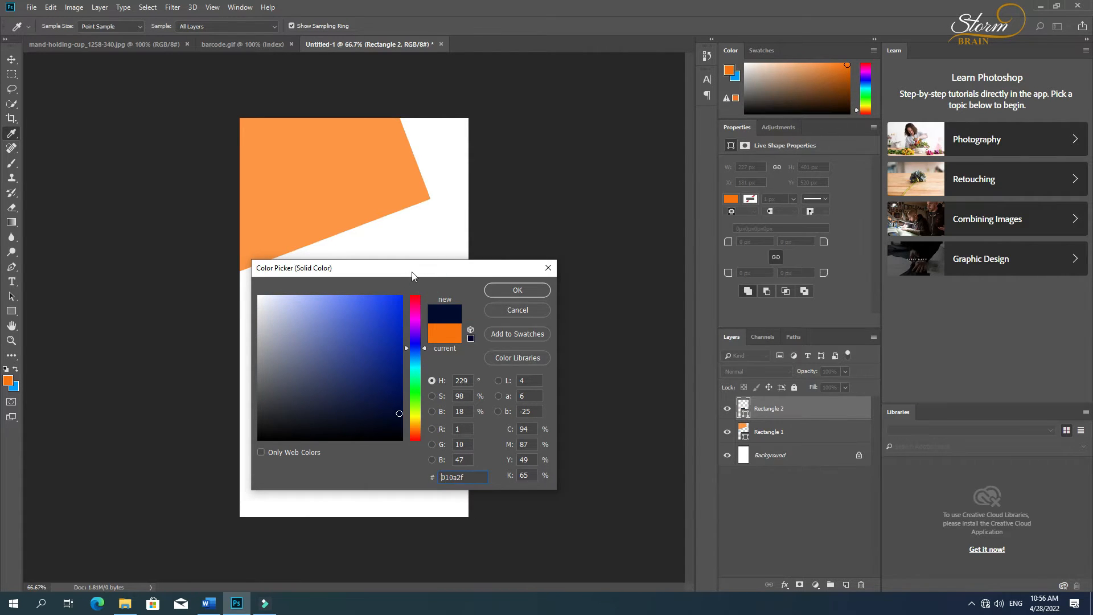
{"action": "left_click_drag", "start_coordinate": [412, 271], "coordinate": [722, 252]}
{"action": "left_click_drag", "start_coordinate": [709, 393], "coordinate": [685, 404]}
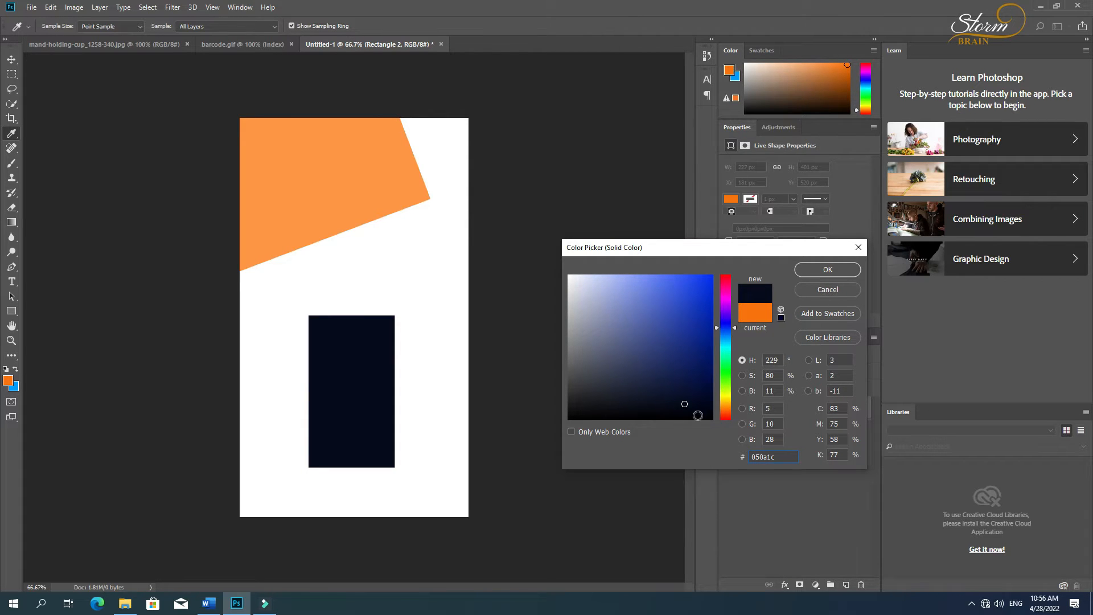
{"action": "left_click", "coordinate": [681, 409]}
{"action": "left_click", "coordinate": [810, 271]}
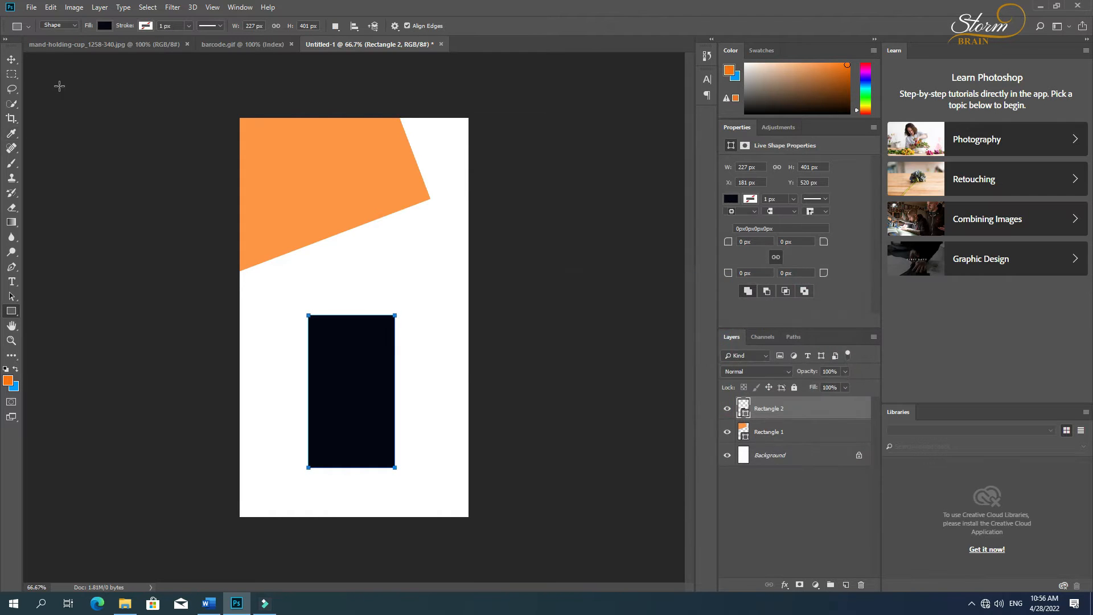
{"action": "left_click", "coordinate": [12, 59]}
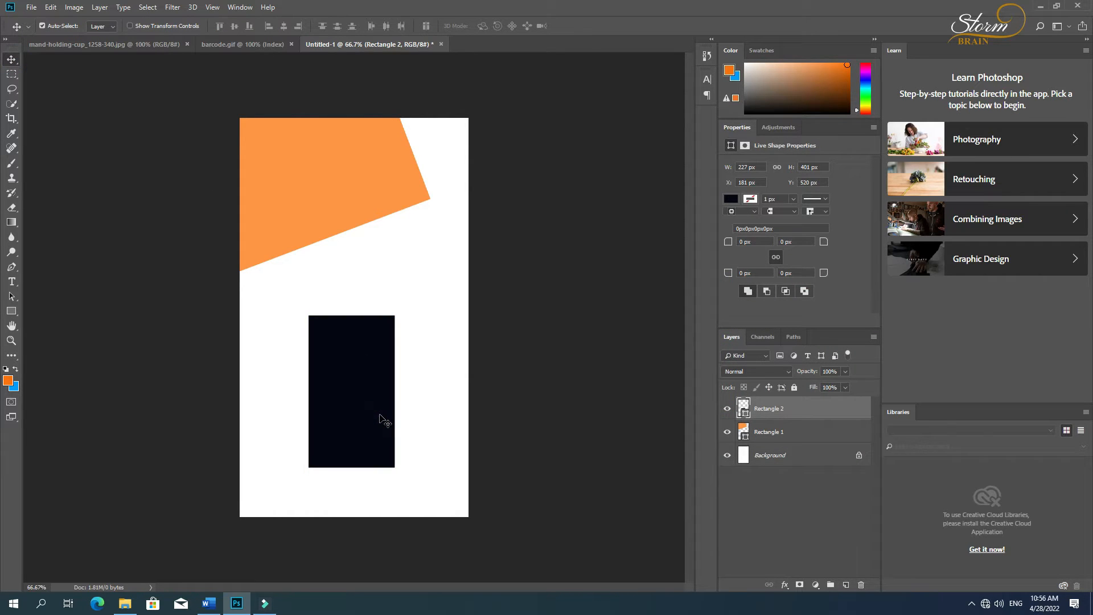
Step: Move the navy rectangle to the card's top-right and rotate it to match the orange band
{"action": "key", "text": "ctrl+t"}
{"action": "left_click_drag", "start_coordinate": [381, 436], "coordinate": [503, 229]}
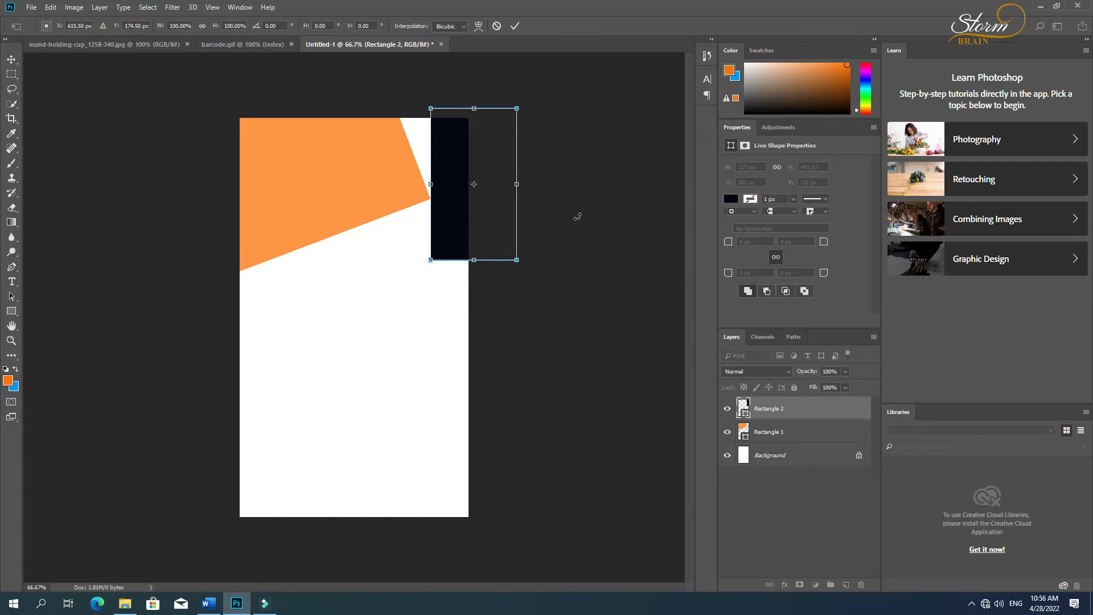
{"action": "left_click_drag", "start_coordinate": [577, 216], "coordinate": [545, 177]}
{"action": "left_click_drag", "start_coordinate": [514, 218], "coordinate": [510, 200]}
{"action": "left_click_drag", "start_coordinate": [499, 247], "coordinate": [512, 291]}
{"action": "key", "text": "Left"}
{"action": "key", "text": "Left"}
{"action": "key", "text": "Left"}
{"action": "key", "text": "Left"}
{"action": "key", "text": "Left"}
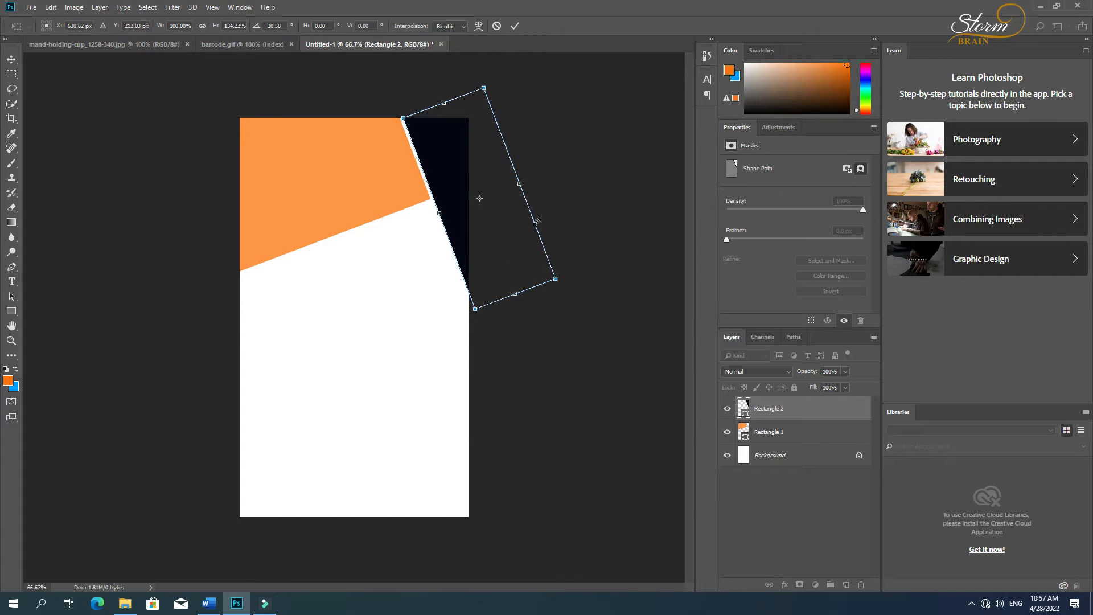
Step: Refine the navy strip to a −20.30° tilt, stretched along the right edge, and commit
{"action": "left_click_drag", "start_coordinate": [549, 195], "coordinate": [545, 197]}
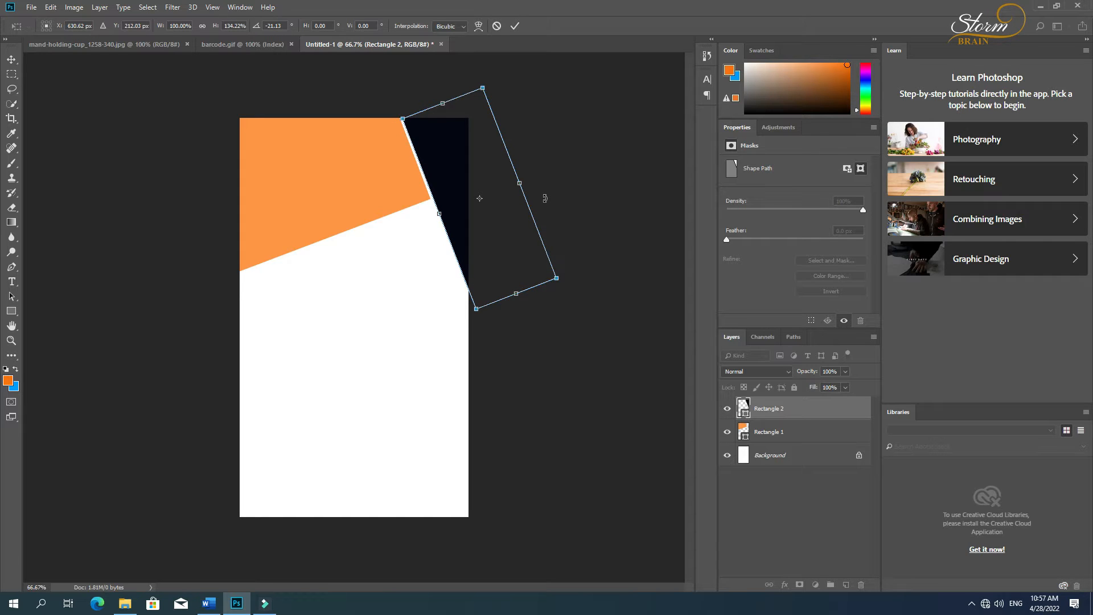
{"action": "left_click_drag", "start_coordinate": [513, 280], "coordinate": [517, 296]}
{"action": "left_click_drag", "start_coordinate": [571, 248], "coordinate": [576, 244]}
{"action": "left_click_drag", "start_coordinate": [447, 110], "coordinate": [444, 100]}
{"action": "left_click_drag", "start_coordinate": [503, 128], "coordinate": [529, 123]}
{"action": "left_click_drag", "start_coordinate": [429, 117], "coordinate": [427, 111]}
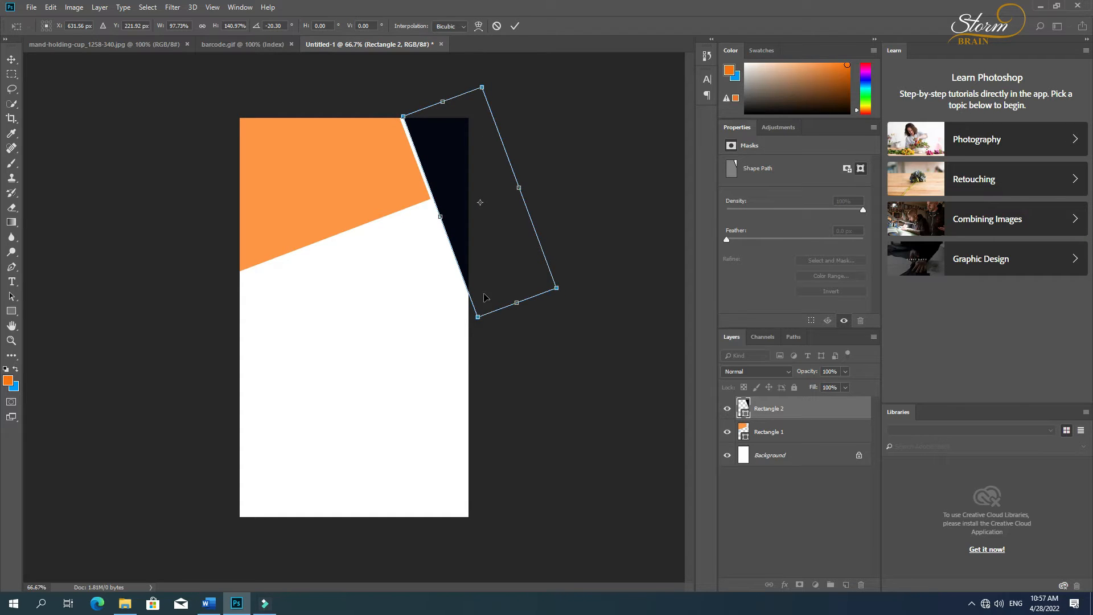
{"action": "left_click_drag", "start_coordinate": [464, 291], "coordinate": [460, 294]}
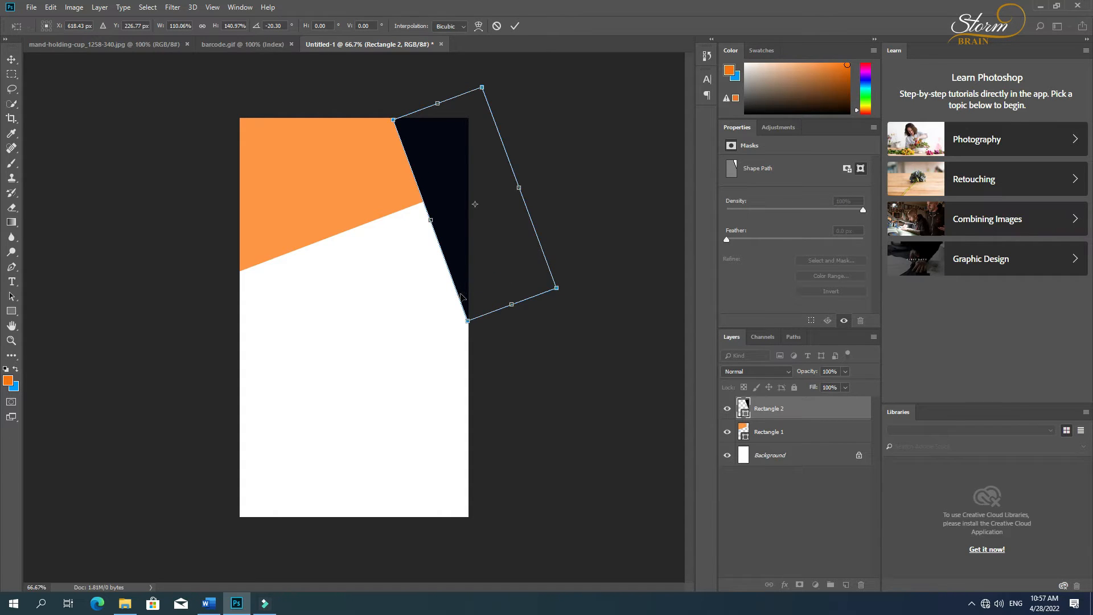
{"action": "key", "text": "Return"}
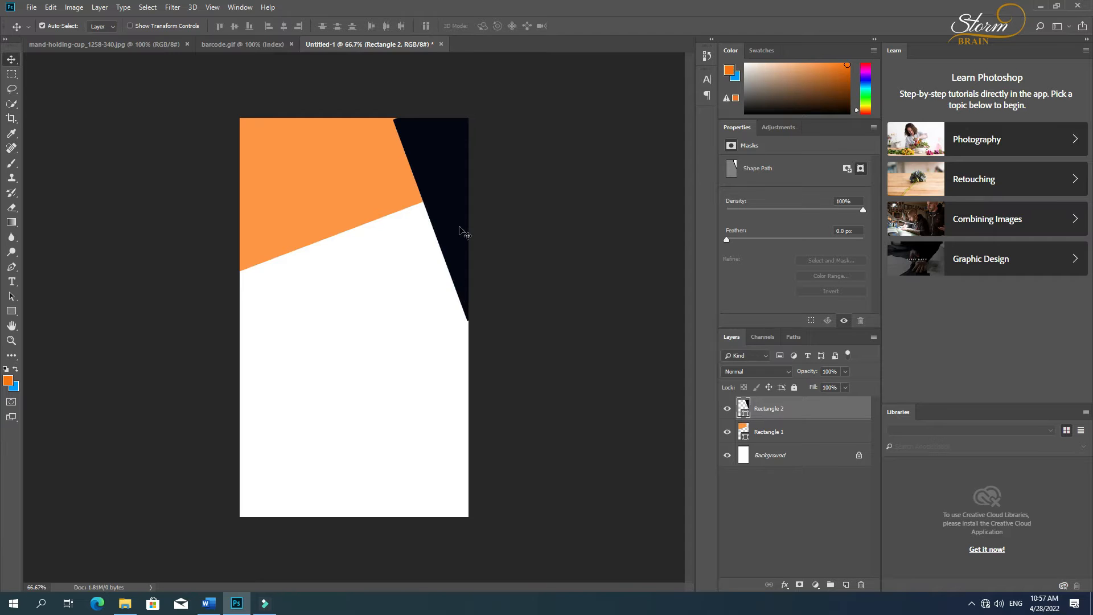
Step: Nudge the navy strip right and shift the orange band sideways to set the white gap
{"action": "key", "text": "Right"}
{"action": "key", "text": "Right"}
{"action": "key", "text": "Right"}
{"action": "key", "text": "Right"}
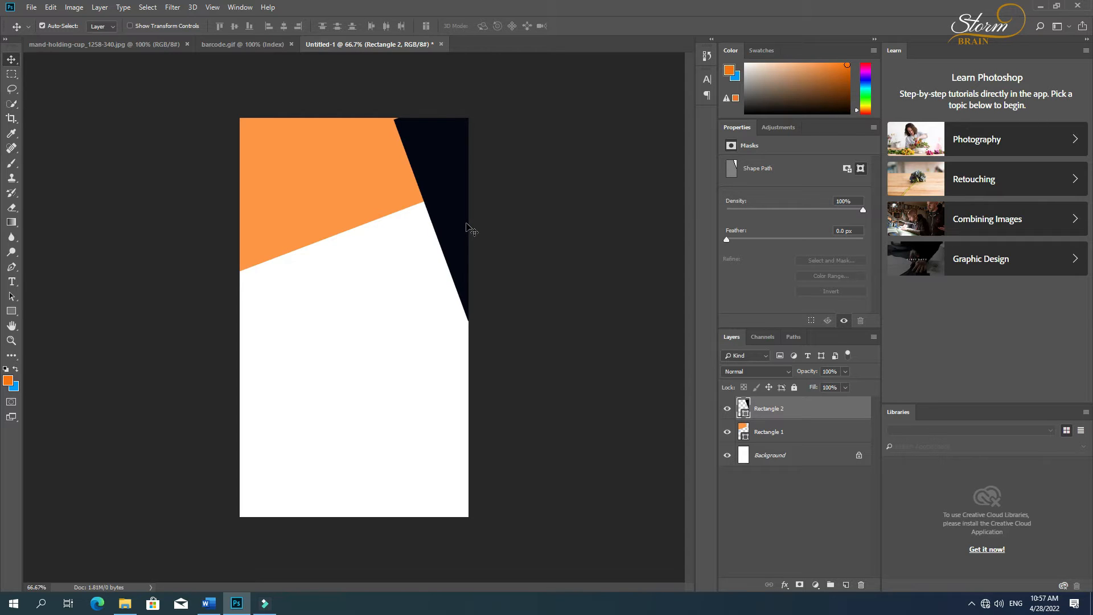
{"action": "key", "text": "Right"}
{"action": "left_click", "coordinate": [369, 214]}
{"action": "key", "text": "Up"}
{"action": "key", "text": "Up"}
{"action": "key", "text": "Up"}
{"action": "key", "text": "Left"}
{"action": "key", "text": "Left"}
{"action": "key", "text": "Left"}
{"action": "key", "text": "Left"}
{"action": "key", "text": "Left"}
{"action": "key", "text": "Left"}
{"action": "key", "text": "Left"}
{"action": "key", "text": "Left"}
{"action": "key", "text": "Left"}
{"action": "key", "text": "Left"}
{"action": "key", "text": "Left"}
{"action": "key", "text": "Left"}
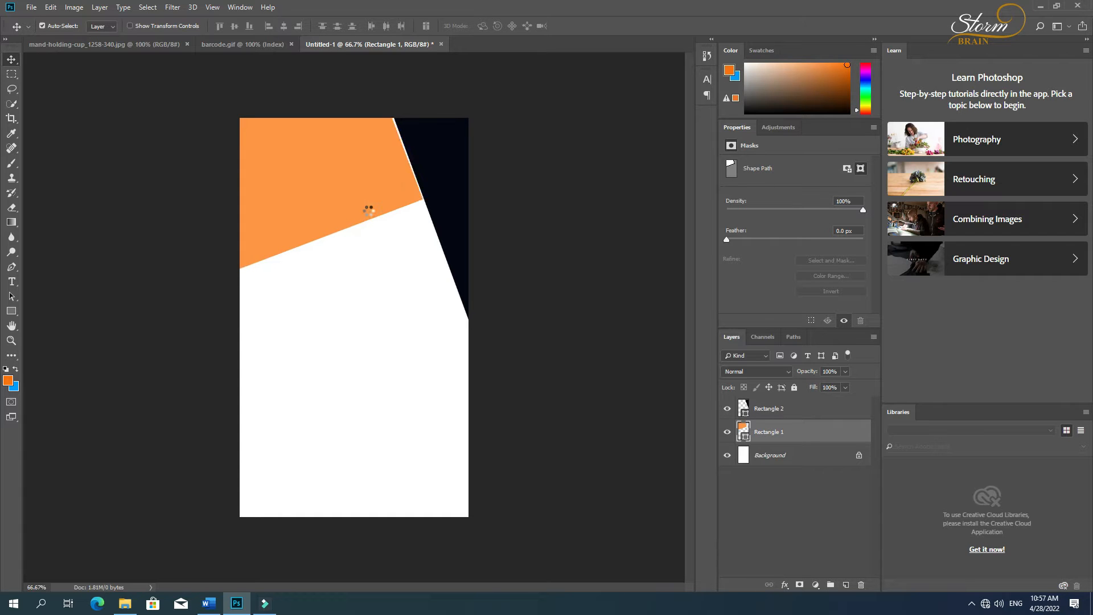
{"action": "key", "text": "Right"}
{"action": "key", "text": "Right"}
{"action": "key", "text": "Right"}
{"action": "key", "text": "Right"}
{"action": "key", "text": "Right"}
{"action": "key", "text": "Right"}
{"action": "key", "text": "Right"}
{"action": "key", "text": "Right"}
{"action": "key", "text": "Right"}
{"action": "key", "text": "Right"}
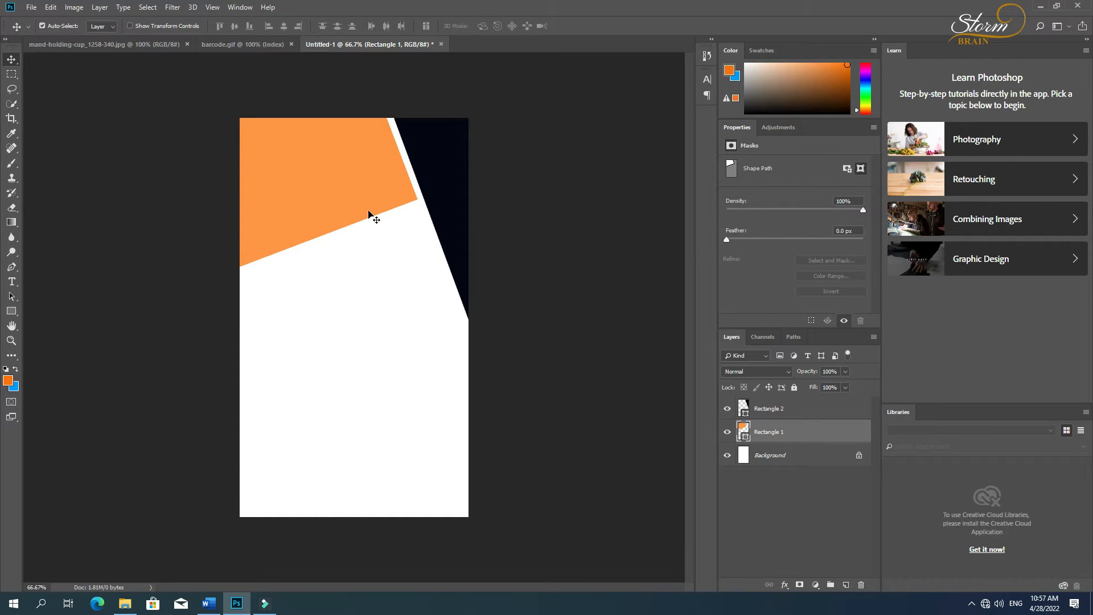
{"action": "key", "text": "Right"}
{"action": "key", "text": "Right"}
{"action": "key", "text": "Right"}
{"action": "key", "text": "Right"}
{"action": "key", "text": "Right"}
{"action": "key", "text": "Right"}
{"action": "key", "text": "Right"}
{"action": "key", "text": "Right"}
{"action": "key", "text": "Right"}
{"action": "key", "text": "Right"}
{"action": "key", "text": "Left"}
{"action": "key", "text": "Left"}
{"action": "key", "text": "Left"}
{"action": "key", "text": "Left"}
{"action": "key", "text": "Left"}
{"action": "key", "text": "Left"}
{"action": "key", "text": "Left"}
{"action": "key", "text": "Left"}
Step: Nudge the orange band a few pixels down and slightly right
{"action": "key", "text": "Down"}
{"action": "key", "text": "Down"}
{"action": "key", "text": "Down"}
{"action": "key", "text": "Down"}
{"action": "key", "text": "Down"}
{"action": "key", "text": "Down"}
{"action": "key", "text": "Down"}
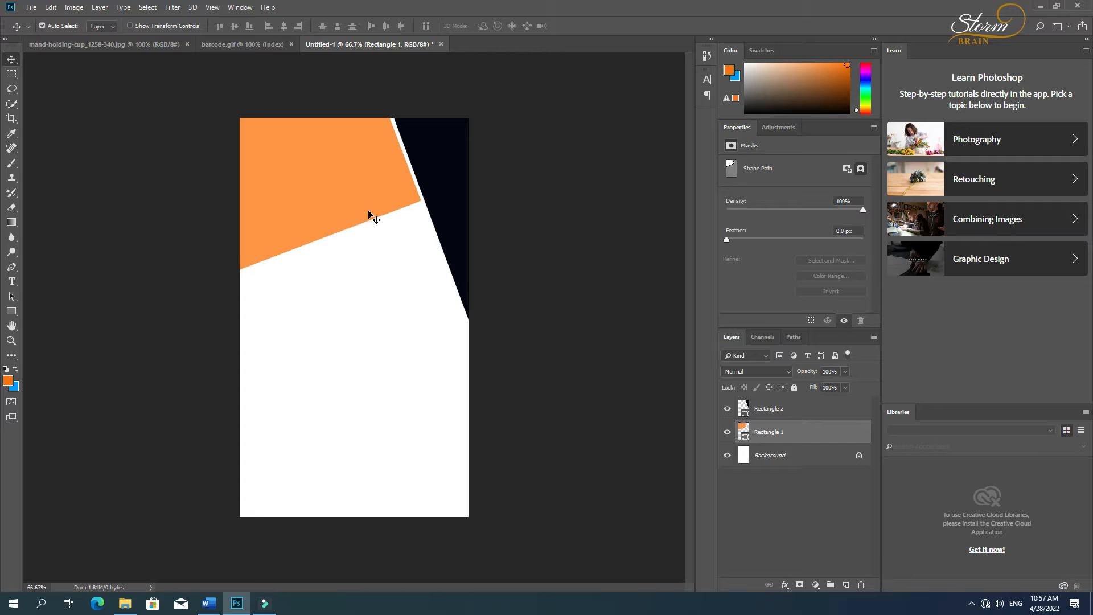
{"action": "key", "text": "Down"}
{"action": "key", "text": "Down"}
{"action": "key", "text": "Down"}
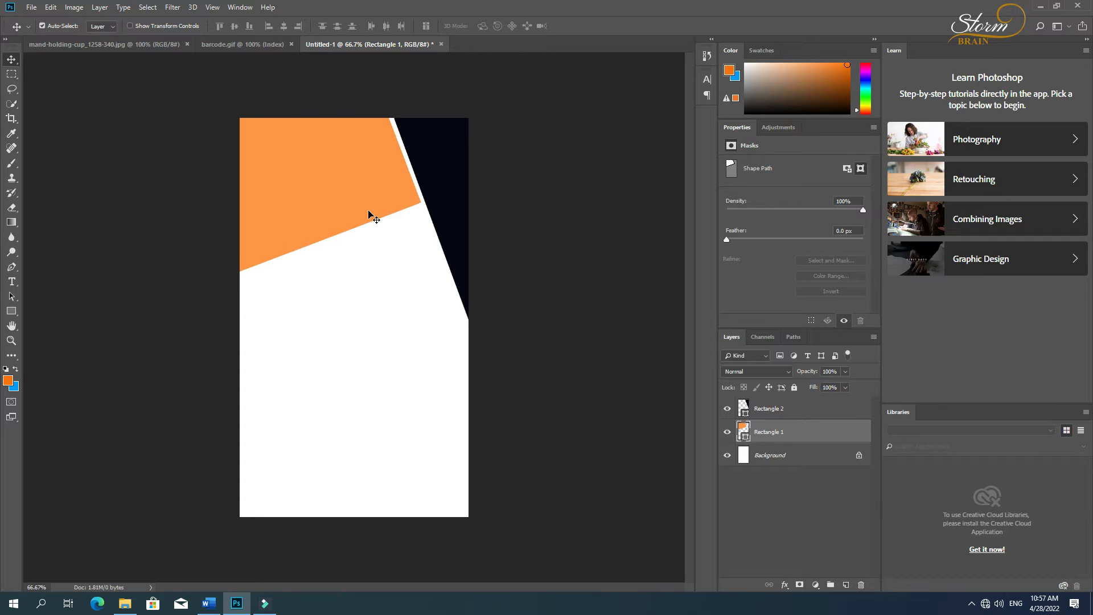
{"action": "key", "text": "Down"}
{"action": "key", "text": "Right"}
{"action": "key", "text": "Right"}
{"action": "key", "text": "Right"}
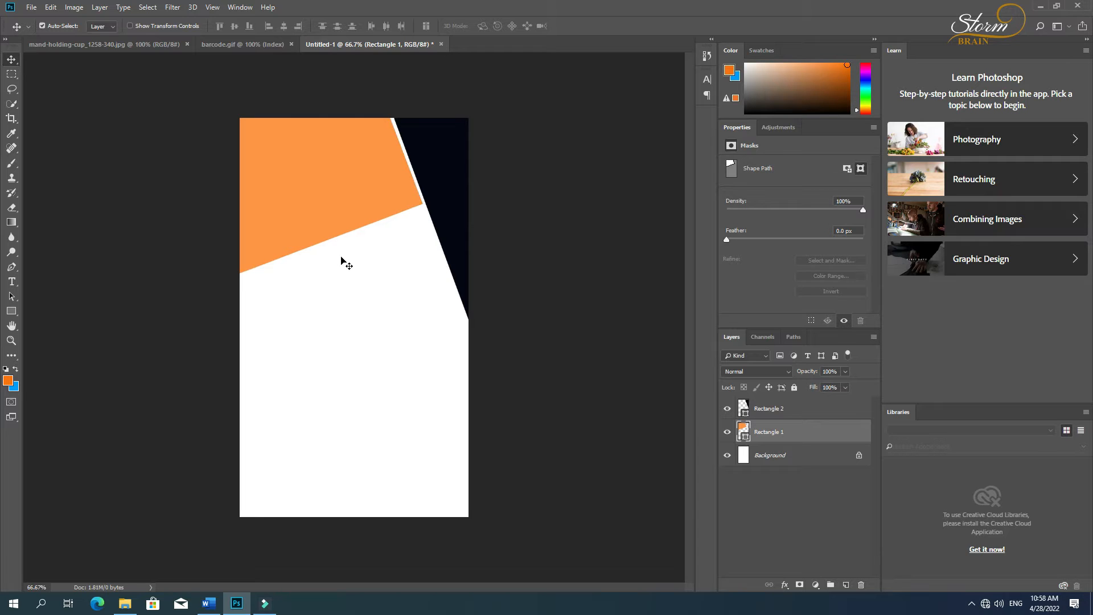
{"action": "key", "text": "Left"}
Step: Draw a 165 × 331 px Rectangle 3 above Rectangle 2 in the card's lower left
{"action": "left_click", "coordinate": [11, 311]}
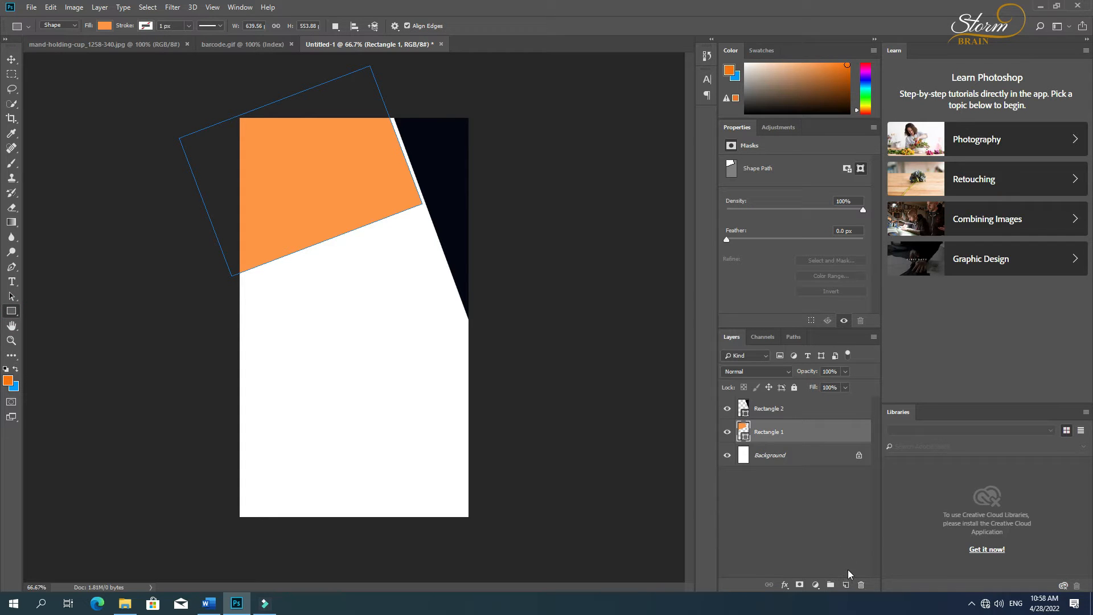
{"action": "left_click", "coordinate": [803, 408]}
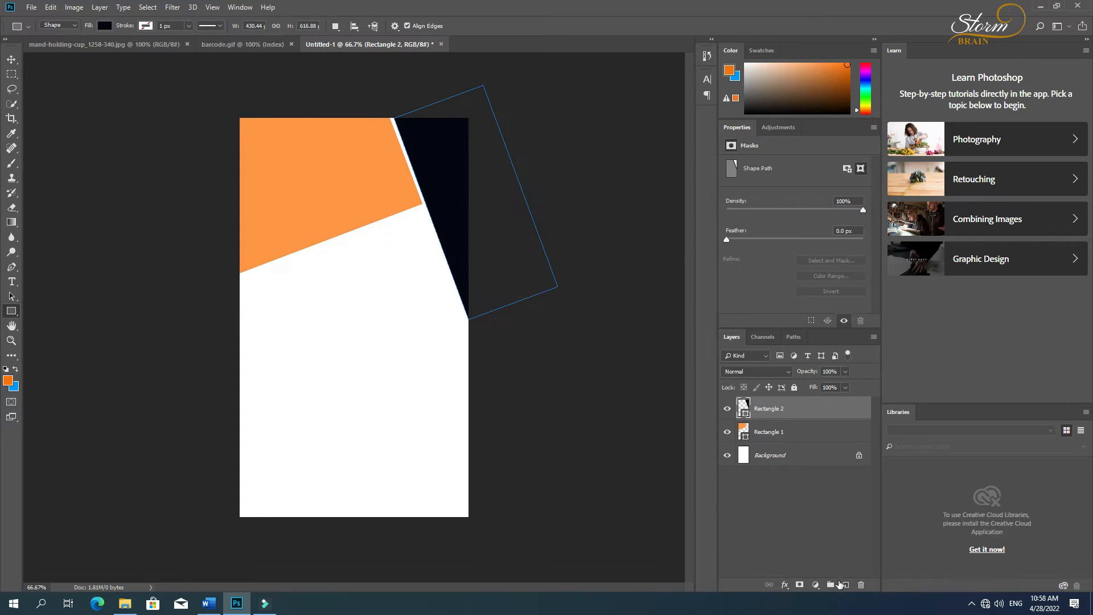
{"action": "left_click", "coordinate": [845, 585]}
{"action": "left_click_drag", "start_coordinate": [265, 352], "coordinate": [328, 477]}
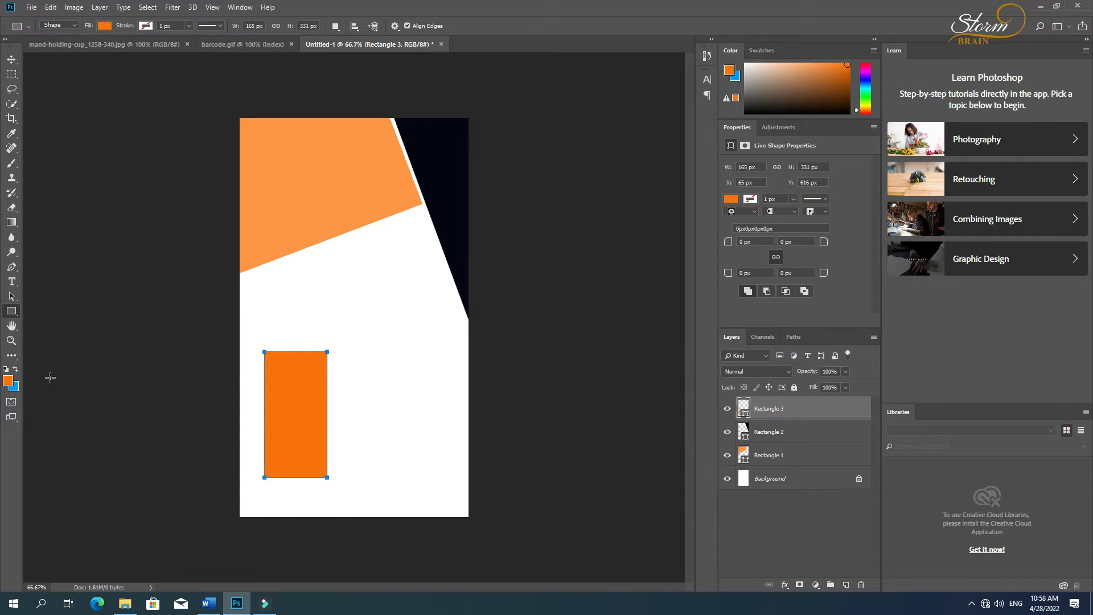
{"action": "left_click", "coordinate": [11, 60]}
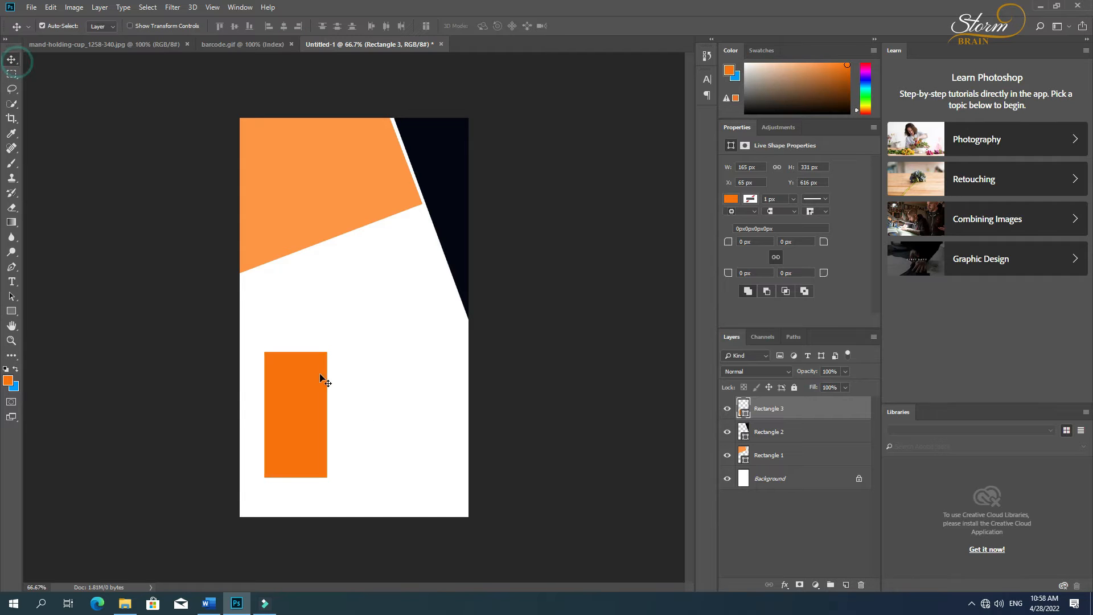
Step: Fill Rectangle 3 with the sampled orange #fd9540 and move it to the card's right edge
{"action": "double_click", "coordinate": [746, 411]}
{"action": "left_click", "coordinate": [301, 177]}
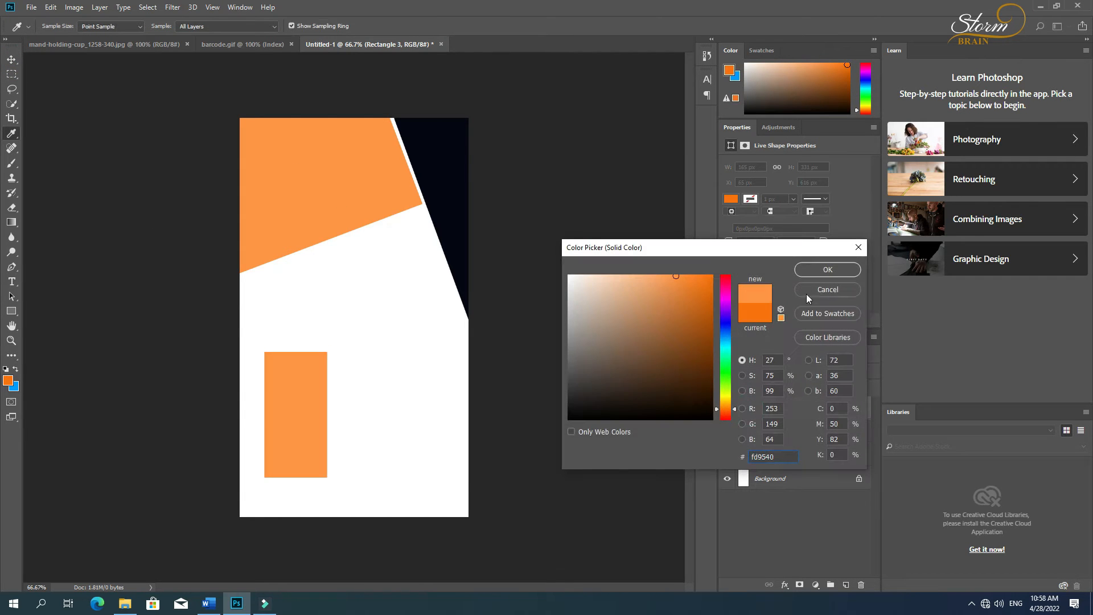
{"action": "left_click", "coordinate": [828, 270]}
{"action": "left_click_drag", "start_coordinate": [315, 406], "coordinate": [466, 263]}
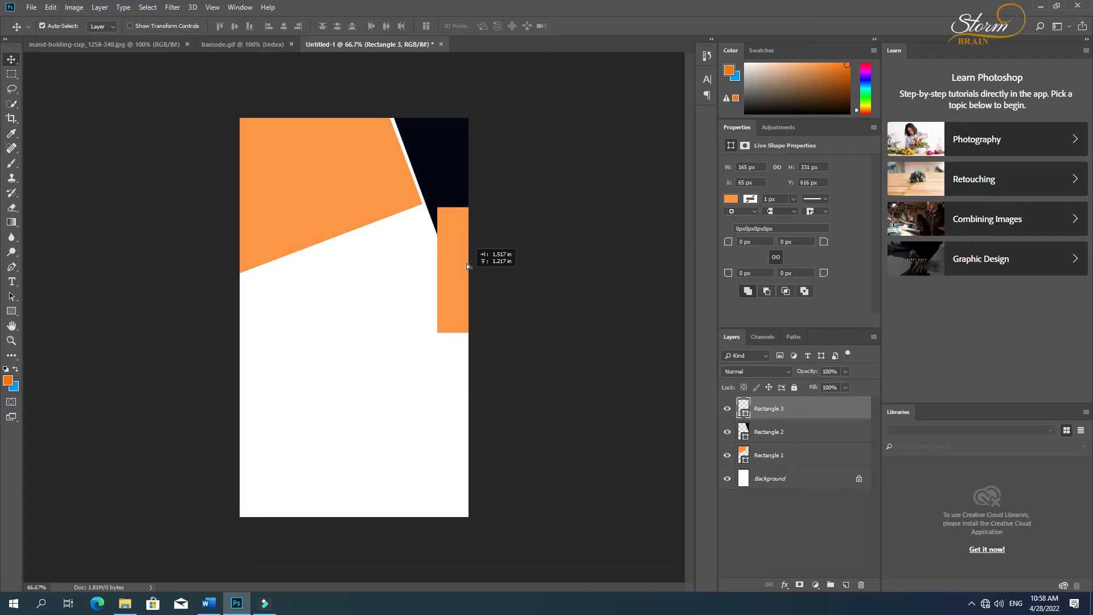
Step: Rotate Rectangle 3 about −20° and fit it as an orange strip below the navy at the right edge
{"action": "left_click_drag", "start_coordinate": [550, 267], "coordinate": [545, 237]}
{"action": "left_click_drag", "start_coordinate": [473, 300], "coordinate": [481, 270]}
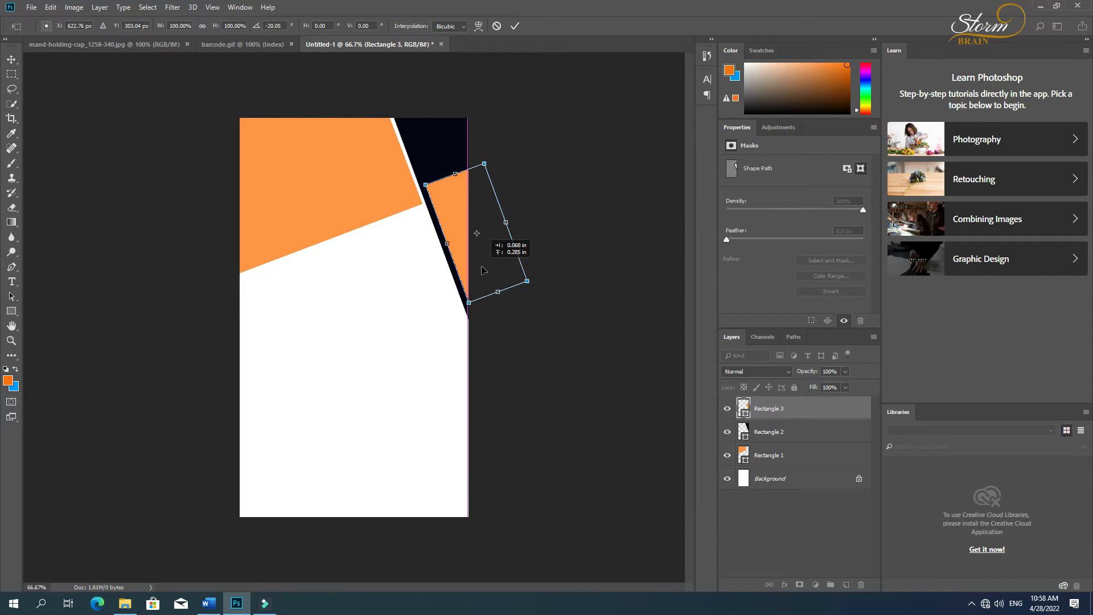
{"action": "left_click_drag", "start_coordinate": [482, 270], "coordinate": [482, 270]}
{"action": "key", "text": "Left"}
{"action": "key", "text": "Left"}
{"action": "key", "text": "Left"}
{"action": "key", "text": "Left"}
{"action": "key", "text": "Left"}
{"action": "key", "text": "Left"}
{"action": "key", "text": "Down"}
{"action": "key", "text": "Down"}
{"action": "key", "text": "Down"}
{"action": "key", "text": "Right"}
{"action": "key", "text": "Right"}
{"action": "key", "text": "Right"}
{"action": "key", "text": "Down"}
{"action": "key", "text": "Down"}
{"action": "key", "text": "Down"}
{"action": "key", "text": "Down"}
{"action": "key", "text": "Down"}
{"action": "key", "text": "Down"}
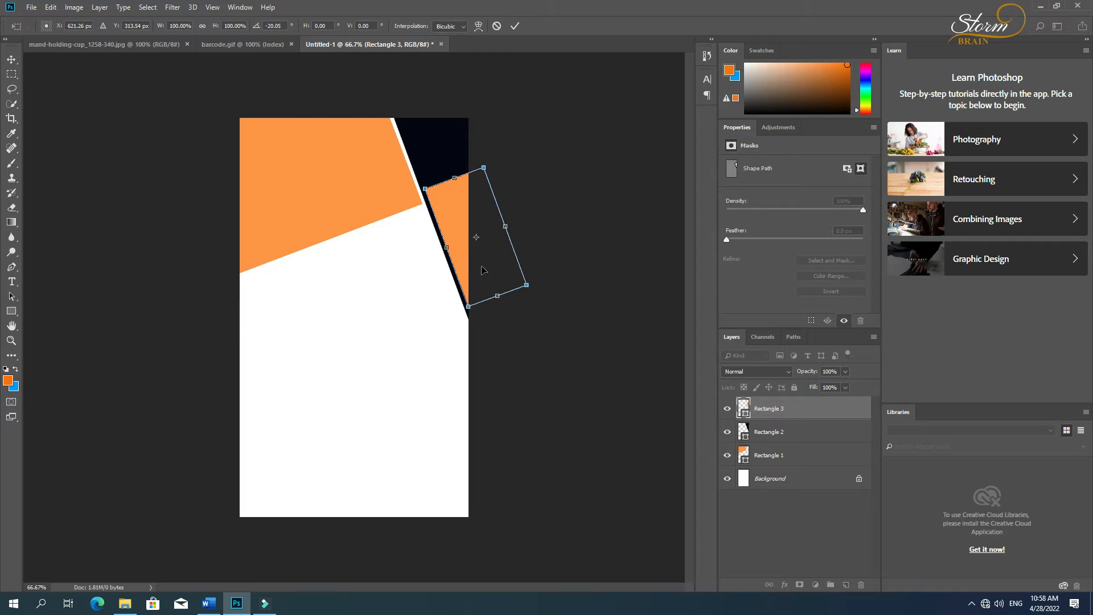
{"action": "left_click_drag", "start_coordinate": [452, 173], "coordinate": [453, 171]}
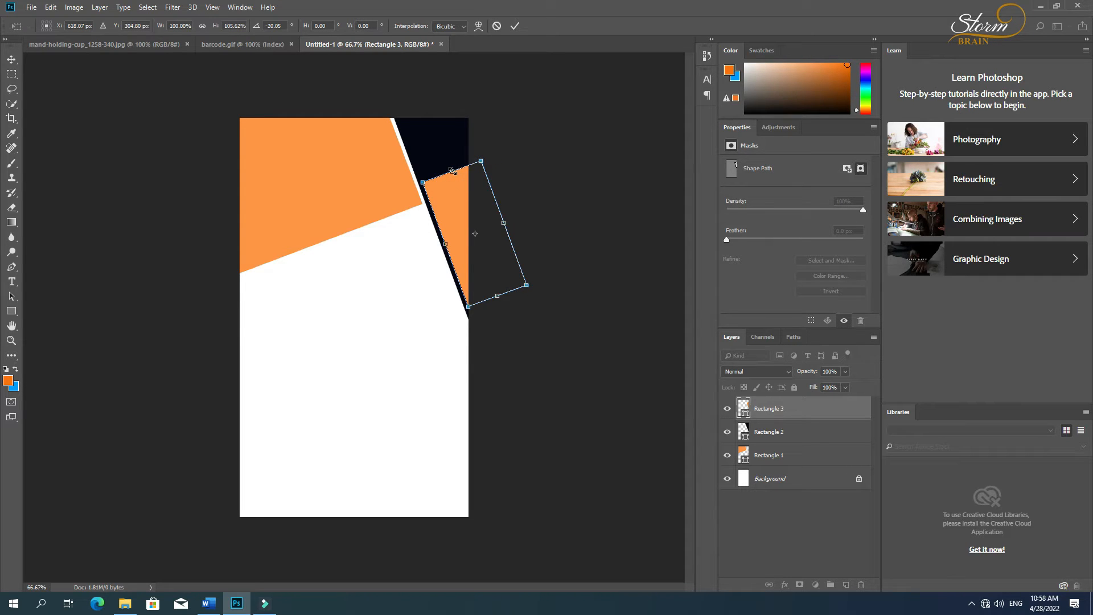
{"action": "key", "text": "Return"}
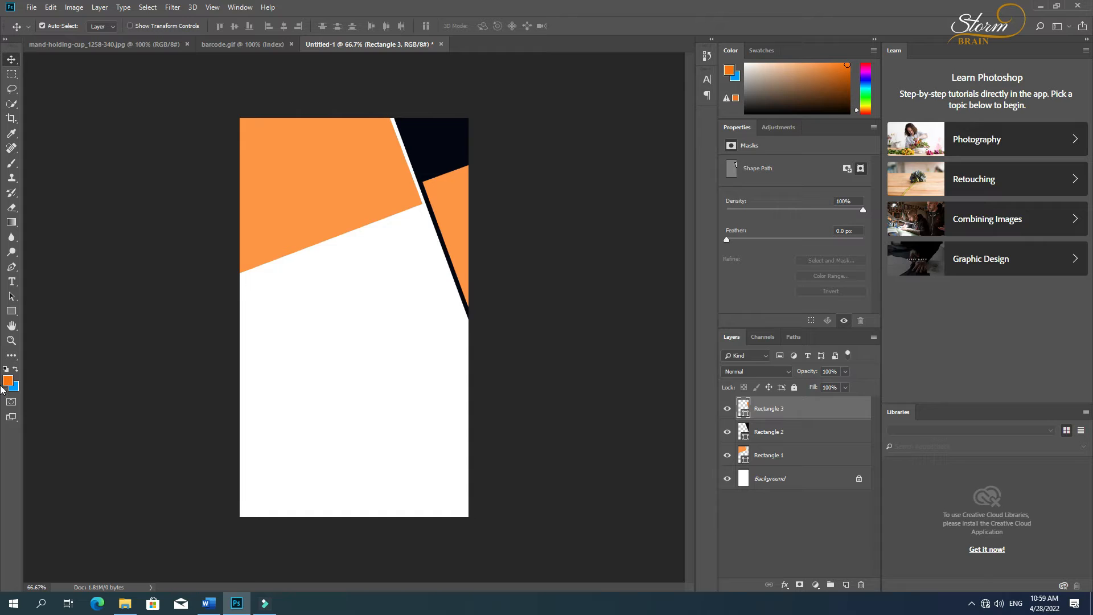
{"action": "left_click", "coordinate": [11, 311]}
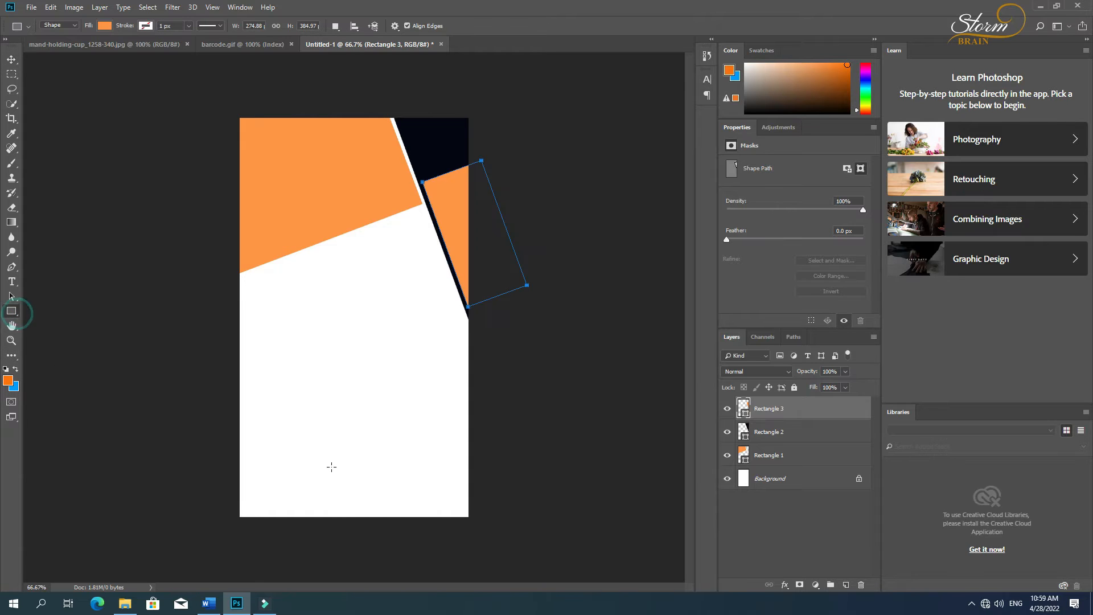
Step: Draw Rectangle 4 along the card's bottom and fill it with navy sampled from the top corner
{"action": "left_click", "coordinate": [846, 584]}
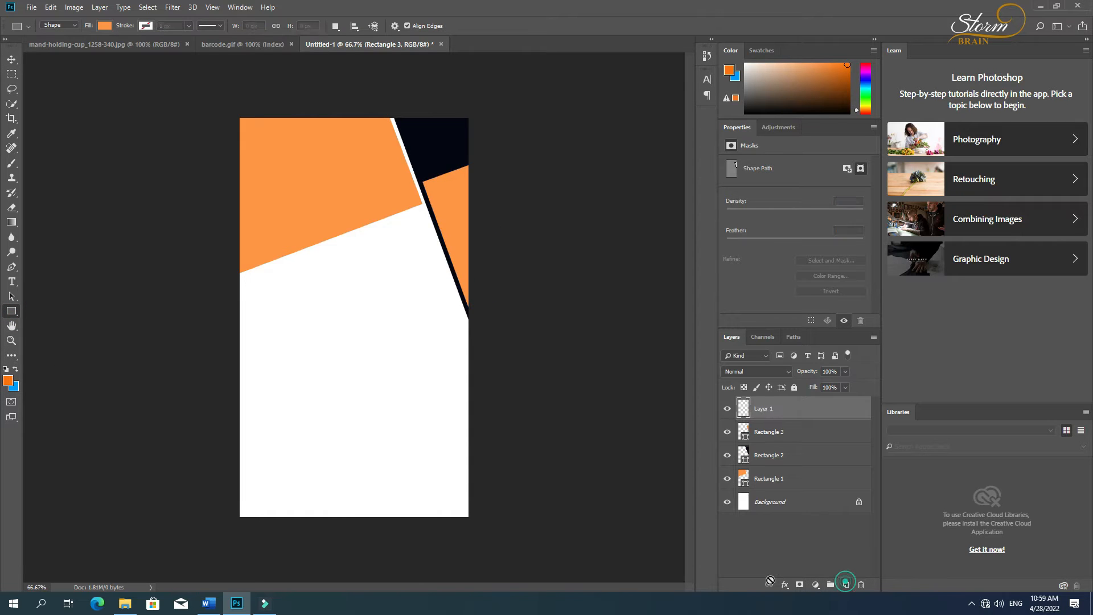
{"action": "left_click_drag", "start_coordinate": [256, 470], "coordinate": [455, 510]}
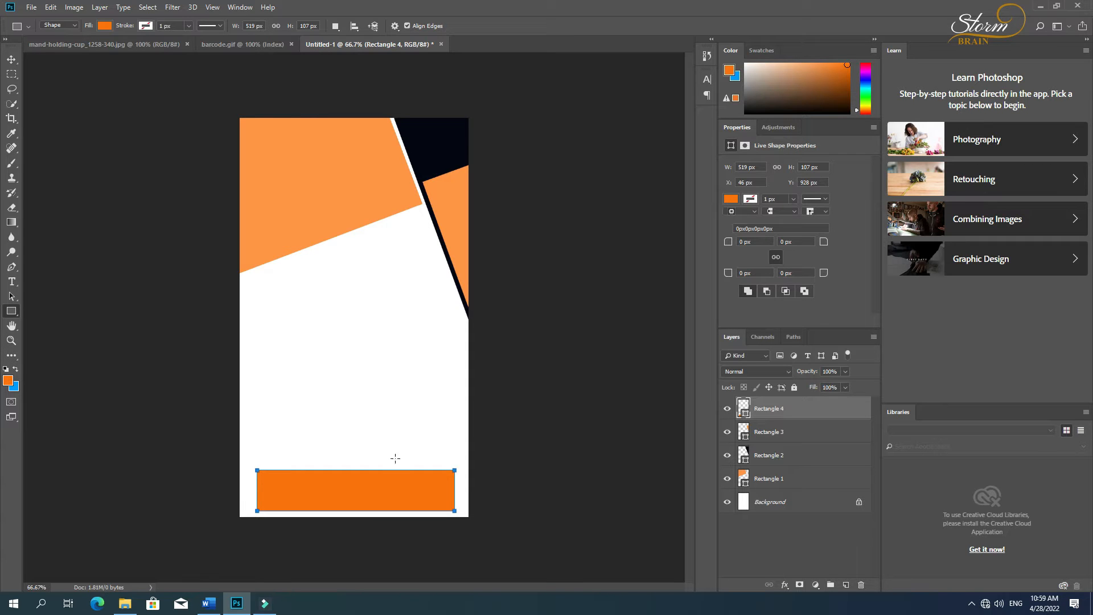
{"action": "double_click", "coordinate": [745, 414]}
{"action": "left_click", "coordinate": [450, 139]}
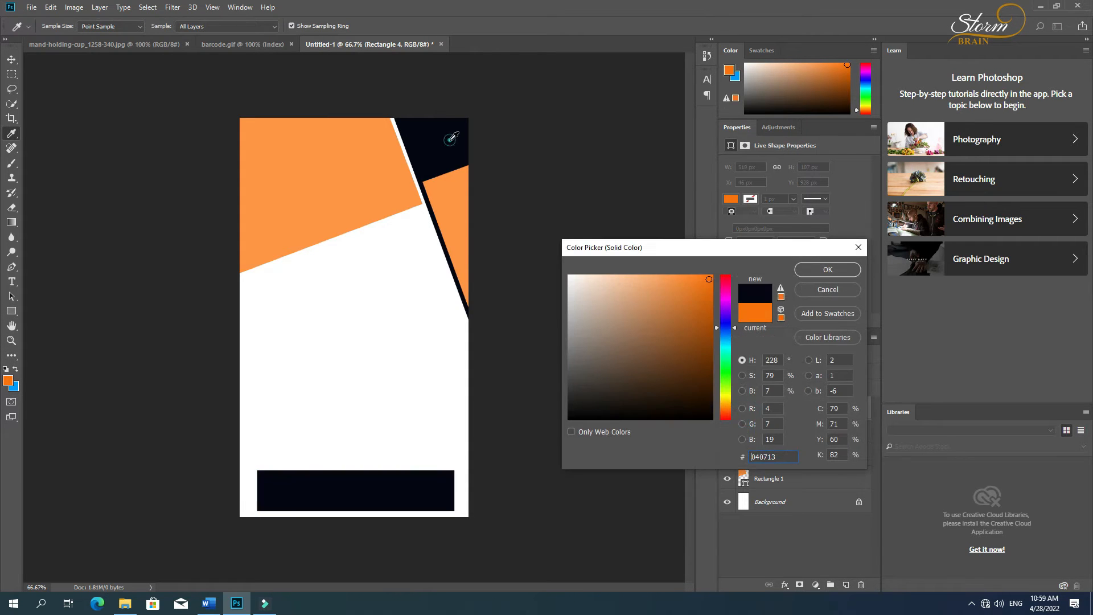
{"action": "left_click", "coordinate": [825, 270]}
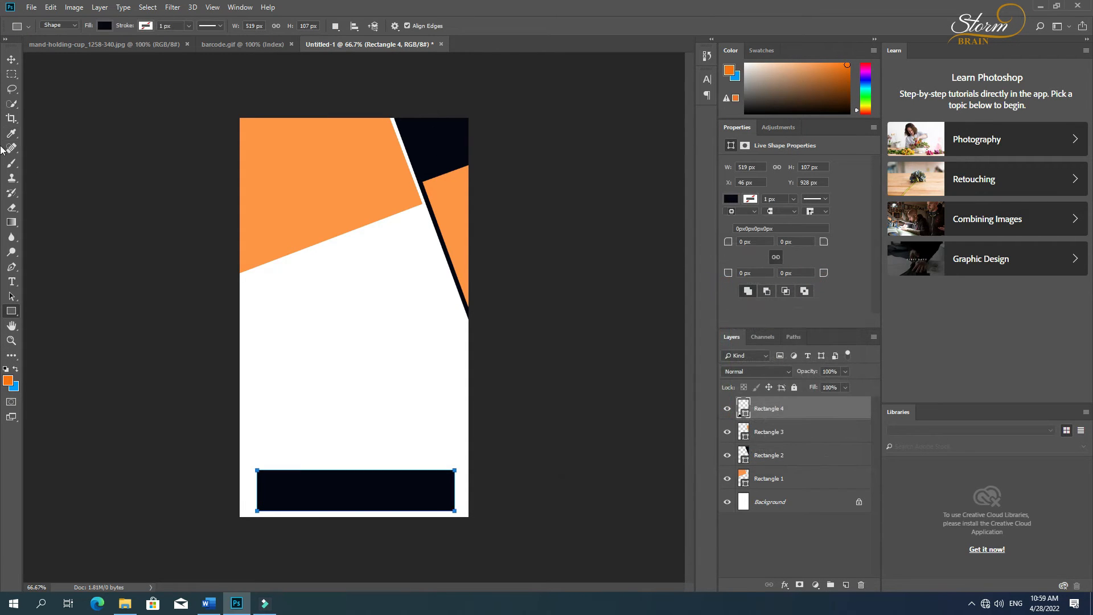
Step: Rotate Rectangle 4 about −10° and stretch it into a slanted band across the bottom-right corner
{"action": "left_click", "coordinate": [11, 74]}
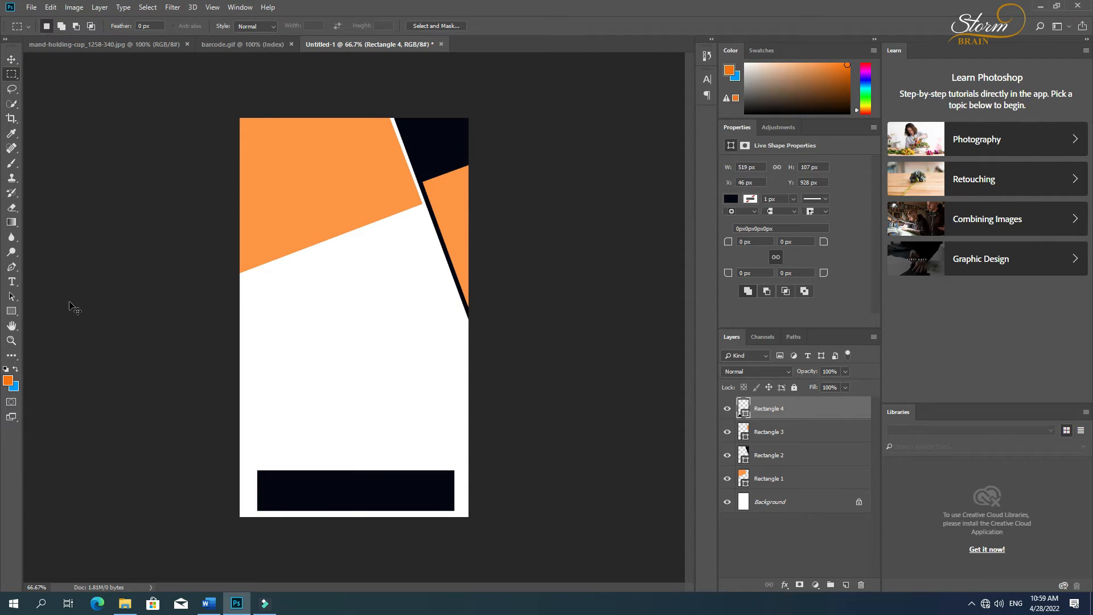
{"action": "key", "text": "ctrl+t"}
{"action": "left_click_drag", "start_coordinate": [360, 474], "coordinate": [378, 498]}
{"action": "left_click_drag", "start_coordinate": [535, 474], "coordinate": [482, 460]}
{"action": "left_click_drag", "start_coordinate": [422, 488], "coordinate": [439, 462]}
{"action": "left_click_drag", "start_coordinate": [505, 471], "coordinate": [518, 449]}
{"action": "left_click_drag", "start_coordinate": [476, 480], "coordinate": [495, 472]}
{"action": "left_click_drag", "start_coordinate": [418, 529], "coordinate": [431, 534]}
{"action": "key", "text": "Return"}
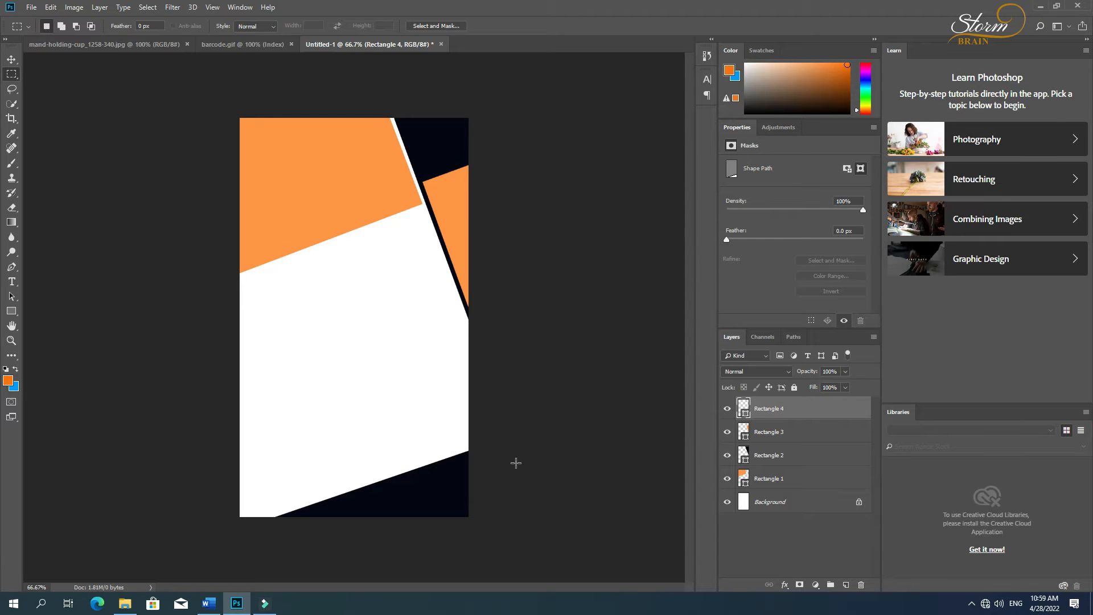
Step: Nudge the bottom navy band up and down a few pixels to settle its position
{"action": "left_click", "coordinate": [11, 59]}
{"action": "key", "text": "Down"}
{"action": "key", "text": "Down"}
{"action": "key", "text": "Down"}
{"action": "key", "text": "Down"}
{"action": "key", "text": "Down"}
{"action": "key", "text": "Down"}
{"action": "key", "text": "Down"}
{"action": "key", "text": "Down"}
{"action": "key", "text": "Down"}
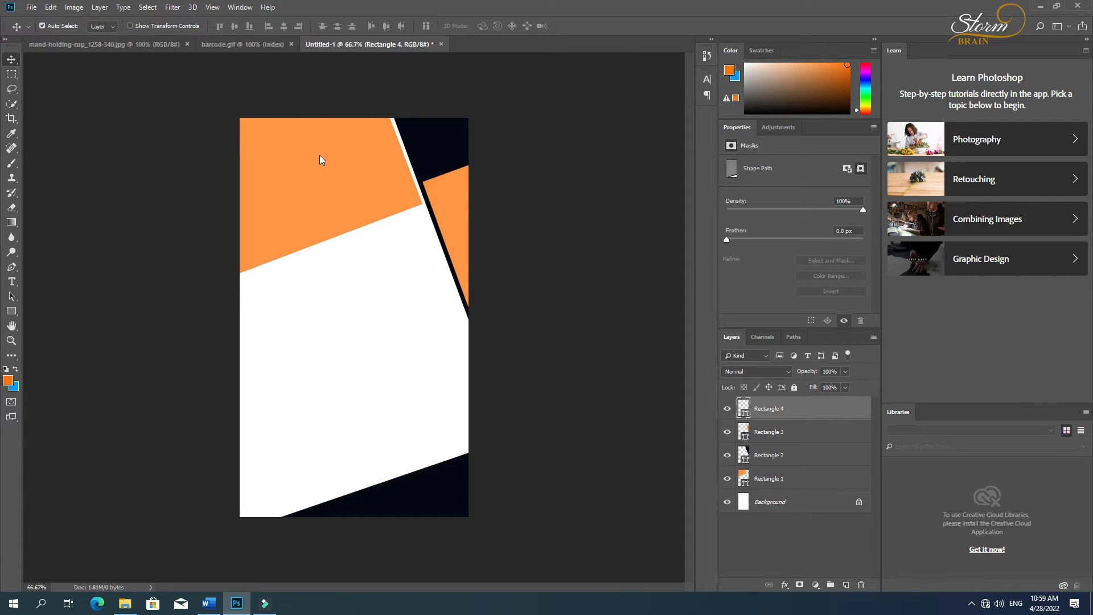
{"action": "key", "text": "Up"}
{"action": "key", "text": "Up"}
{"action": "key", "text": "Up"}
{"action": "key", "text": "Up"}
{"action": "key", "text": "Up"}
{"action": "key", "text": "Up"}
{"action": "key", "text": "Up"}
{"action": "key", "text": "Up"}
{"action": "key", "text": "Up"}
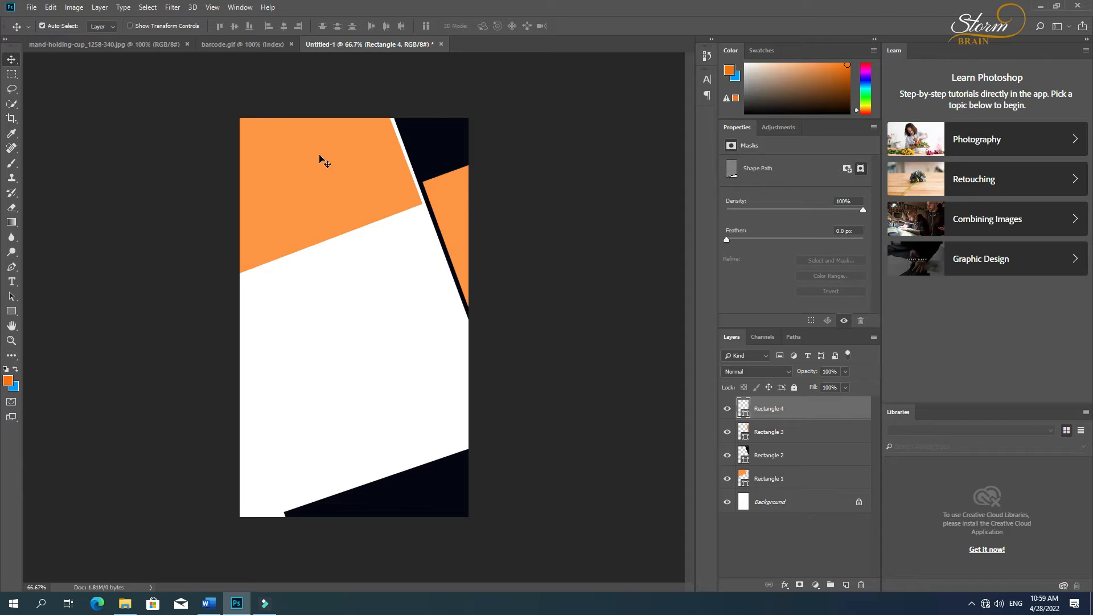
{"action": "key", "text": "Down"}
{"action": "key", "text": "Down"}
{"action": "key", "text": "Down"}
{"action": "key", "text": "Down"}
{"action": "key", "text": "Down"}
{"action": "key", "text": "Down"}
{"action": "key", "text": "Down"}
{"action": "key", "text": "Down"}
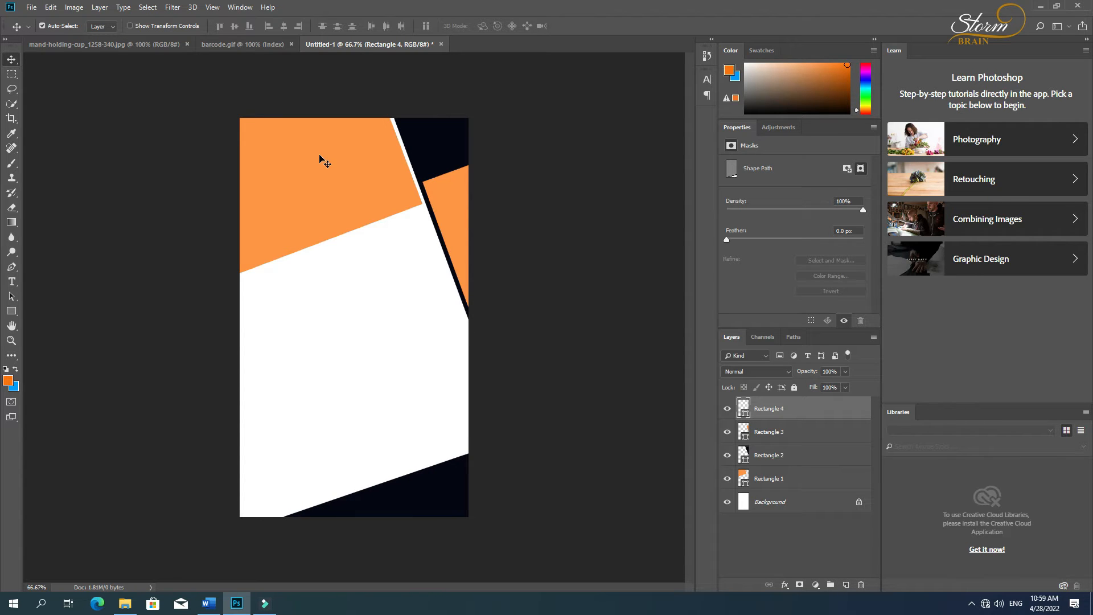
{"action": "key", "text": "Down"}
{"action": "key", "text": "Down"}
{"action": "key", "text": "Down"}
{"action": "key", "text": "Down"}
{"action": "key", "text": "Down"}
{"action": "key", "text": "Down"}
{"action": "key", "text": "Down"}
{"action": "key", "text": "Down"}
{"action": "key", "text": "Up"}
{"action": "key", "text": "Up"}
{"action": "key", "text": "Up"}
{"action": "key", "text": "Up"}
{"action": "key", "text": "Up"}
{"action": "key", "text": "Up"}
{"action": "key", "text": "Up"}
{"action": "key", "text": "Up"}
{"action": "key", "text": "Up"}
{"action": "key", "text": "Down"}
{"action": "key", "text": "Down"}
{"action": "key", "text": "Down"}
{"action": "key", "text": "Down"}
{"action": "key", "text": "Down"}
{"action": "key", "text": "Down"}
{"action": "key", "text": "Down"}
{"action": "key", "text": "Down"}
{"action": "key", "text": "Down"}
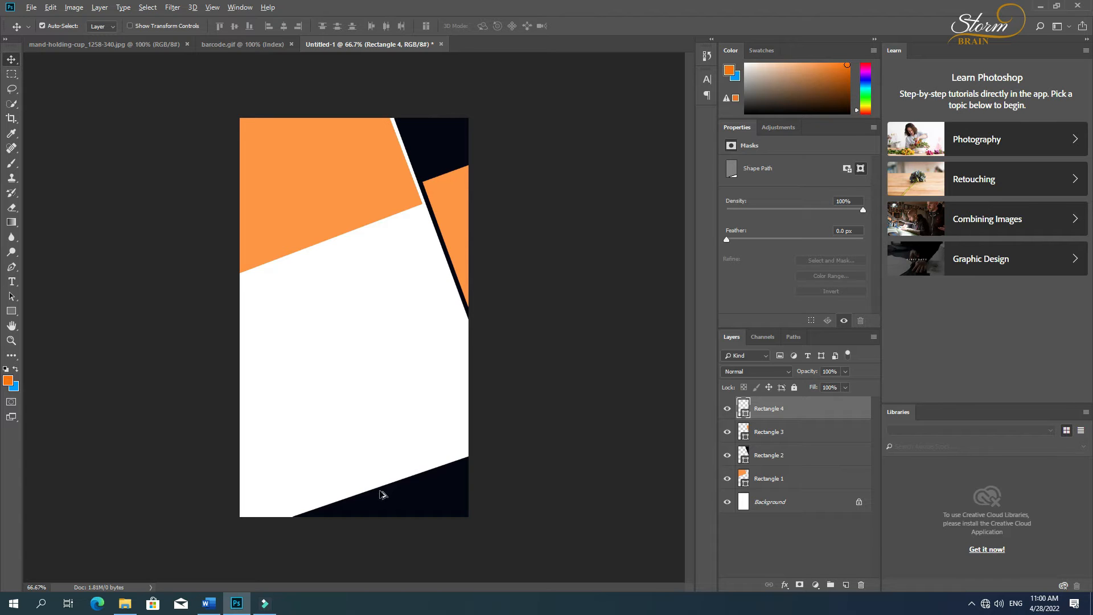
Step: Duplicate the navy band, recolour the copy with sampled orange, and stack it beneath the band
{"action": "left_click_drag", "start_coordinate": [381, 494], "coordinate": [378, 482]}
{"action": "double_click", "coordinate": [743, 416]}
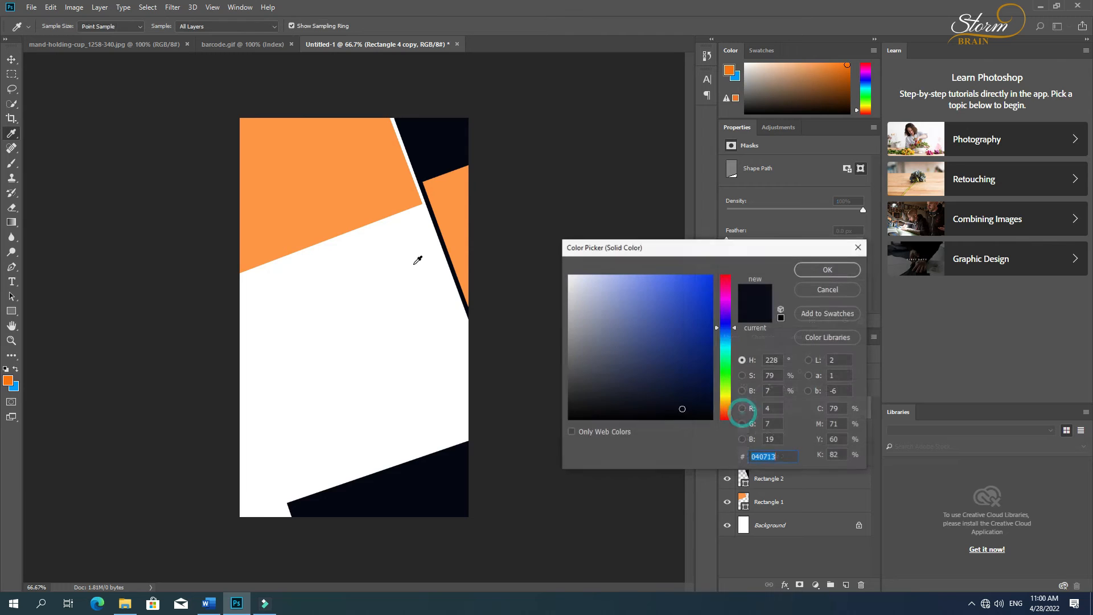
{"action": "left_click", "coordinate": [459, 207]}
{"action": "left_click", "coordinate": [849, 269]}
{"action": "left_click_drag", "start_coordinate": [807, 415], "coordinate": [805, 443]}
Step: Move the orange strip down and left, fine-tuning it with arrow nudges
{"action": "left_click_drag", "start_coordinate": [347, 494], "coordinate": [262, 530]}
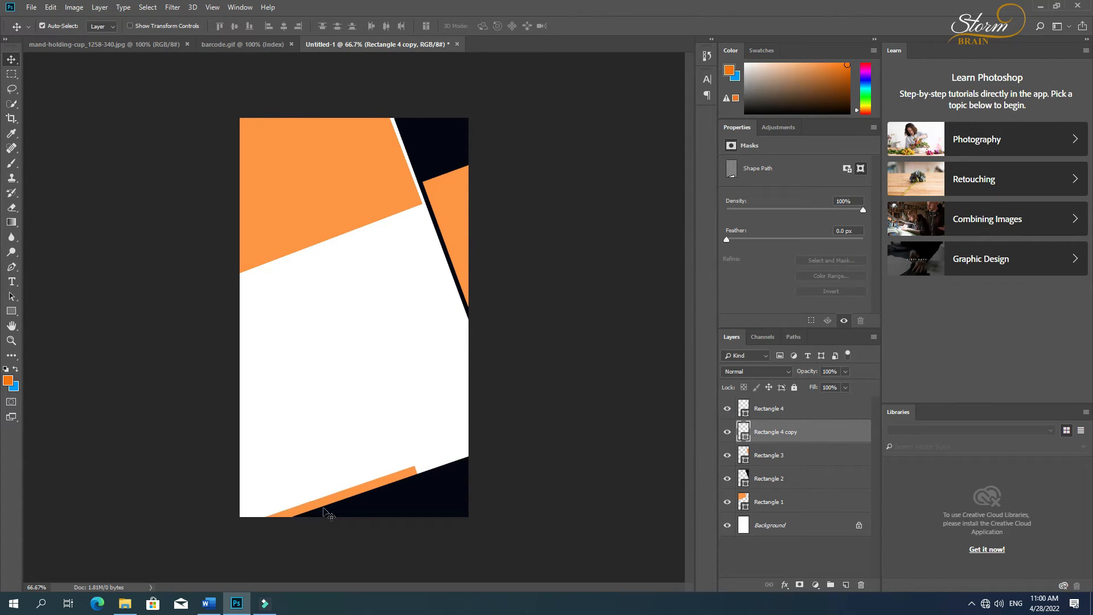
{"action": "key", "text": "Down"}
{"action": "key", "text": "Down"}
{"action": "key", "text": "Up"}
{"action": "key", "text": "Up"}
{"action": "key", "text": "Up"}
{"action": "key", "text": "Up"}
{"action": "key", "text": "Up"}
{"action": "key", "text": "Up"}
{"action": "key", "text": "Up"}
{"action": "key", "text": "Up"}
{"action": "key", "text": "Up"}
{"action": "key", "text": "Up"}
{"action": "key", "text": "Left"}
{"action": "key", "text": "Left"}
{"action": "key", "text": "Left"}
{"action": "key", "text": "Left"}
{"action": "key", "text": "Left"}
{"action": "key", "text": "Left"}
{"action": "key", "text": "Left"}
{"action": "key", "text": "Left"}
{"action": "key", "text": "Left"}
{"action": "key", "text": "Left"}
{"action": "key", "text": "Left"}
{"action": "key", "text": "Left"}
{"action": "key", "text": "Left"}
{"action": "key", "text": "Left"}
{"action": "key", "text": "Left"}
{"action": "key", "text": "Left"}
{"action": "key", "text": "Left"}
{"action": "key", "text": "Left"}
{"action": "key", "text": "Left"}
{"action": "key", "text": "Left"}
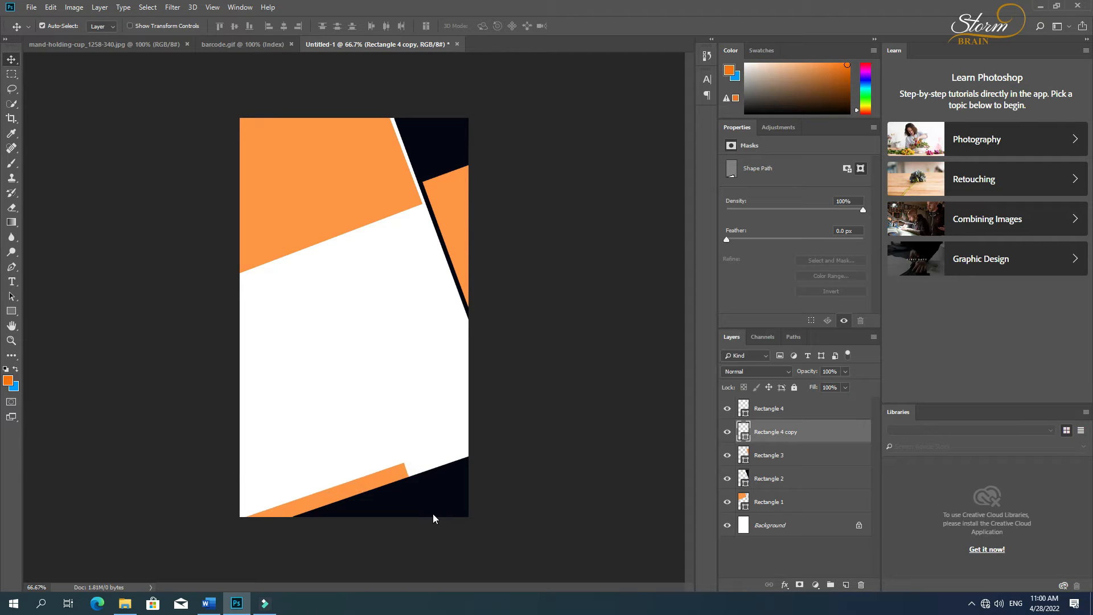
{"action": "key", "text": "Down"}
{"action": "key", "text": "Down"}
{"action": "key", "text": "Down"}
{"action": "key", "text": "Down"}
{"action": "key", "text": "Down"}
{"action": "key", "text": "Down"}
{"action": "key", "text": "Down"}
{"action": "key", "text": "Down"}
{"action": "key", "text": "Down"}
{"action": "key", "text": "Down"}
{"action": "key", "text": "Down"}
{"action": "key", "text": "Down"}
{"action": "key", "text": "Down"}
{"action": "key", "text": "Down"}
{"action": "key", "text": "Down"}
{"action": "key", "text": "Down"}
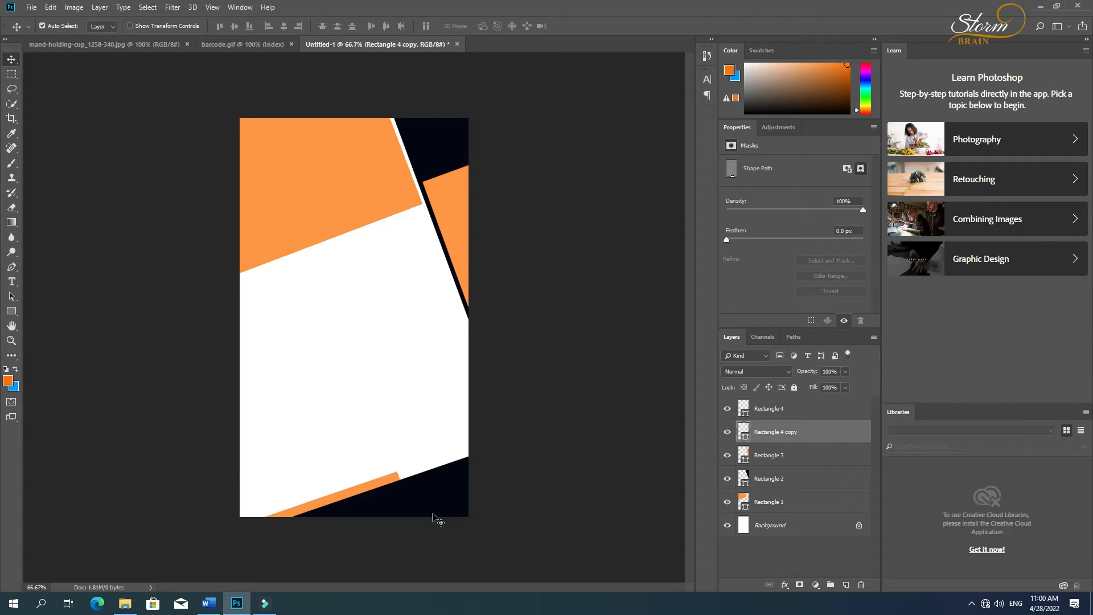
{"action": "key", "text": "Up"}
{"action": "key", "text": "Up"}
{"action": "key", "text": "Up"}
{"action": "key", "text": "Up"}
{"action": "key", "text": "Up"}
{"action": "key", "text": "Up"}
{"action": "key", "text": "Up"}
{"action": "key", "text": "Up"}
{"action": "key", "text": "Up"}
{"action": "key", "text": "Up"}
{"action": "key", "text": "Down"}
{"action": "key", "text": "Down"}
{"action": "key", "text": "Down"}
{"action": "key", "text": "Down"}
Step: Duplicate the navy band again, stack it below the orange strip, and shift it down-left
{"action": "left_click_drag", "start_coordinate": [339, 510], "coordinate": [334, 493]}
{"action": "left_click_drag", "start_coordinate": [786, 409], "coordinate": [795, 461]}
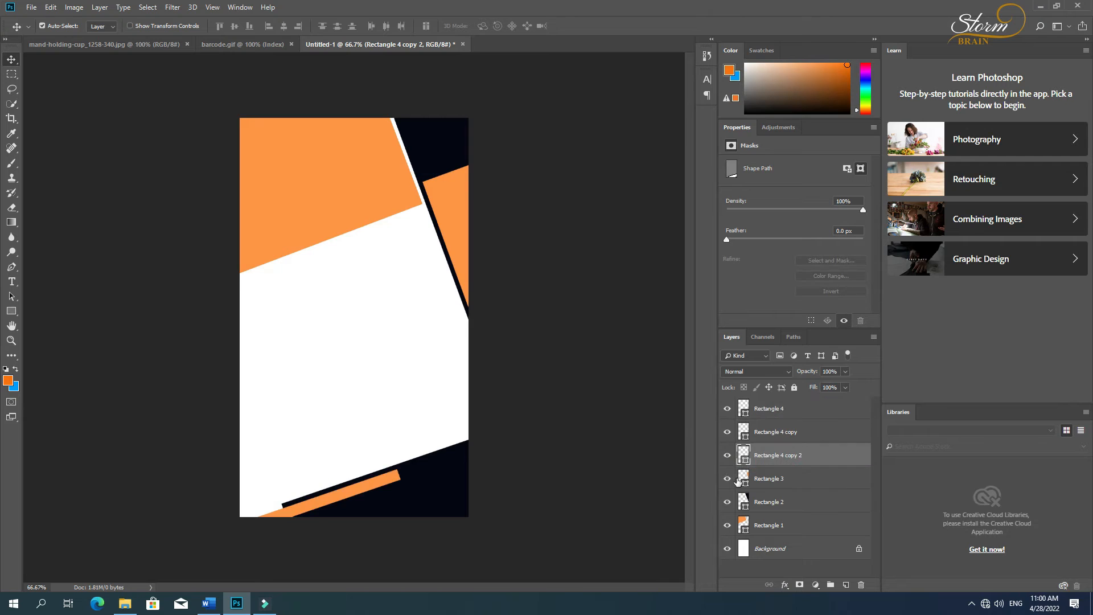
{"action": "key", "text": "shift+Left"}
{"action": "key", "text": "shift+Left"}
{"action": "key", "text": "shift+Left"}
{"action": "key", "text": "shift+Left"}
{"action": "key", "text": "shift+Left"}
{"action": "key", "text": "shift+Left"}
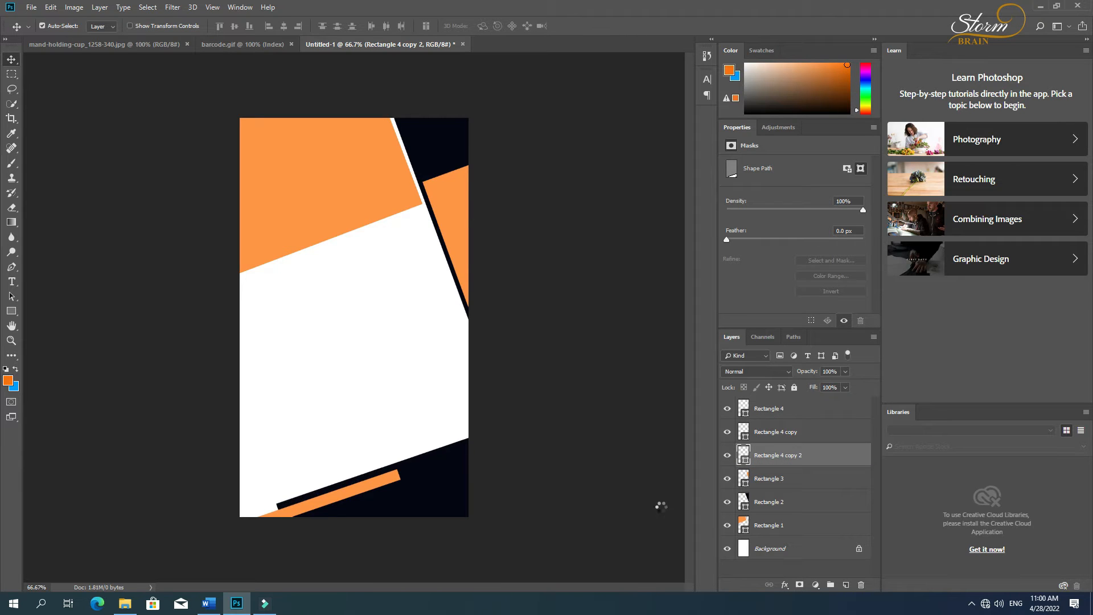
{"action": "key", "text": "shift+Down"}
{"action": "key", "text": "shift+Down"}
{"action": "key", "text": "shift+Down"}
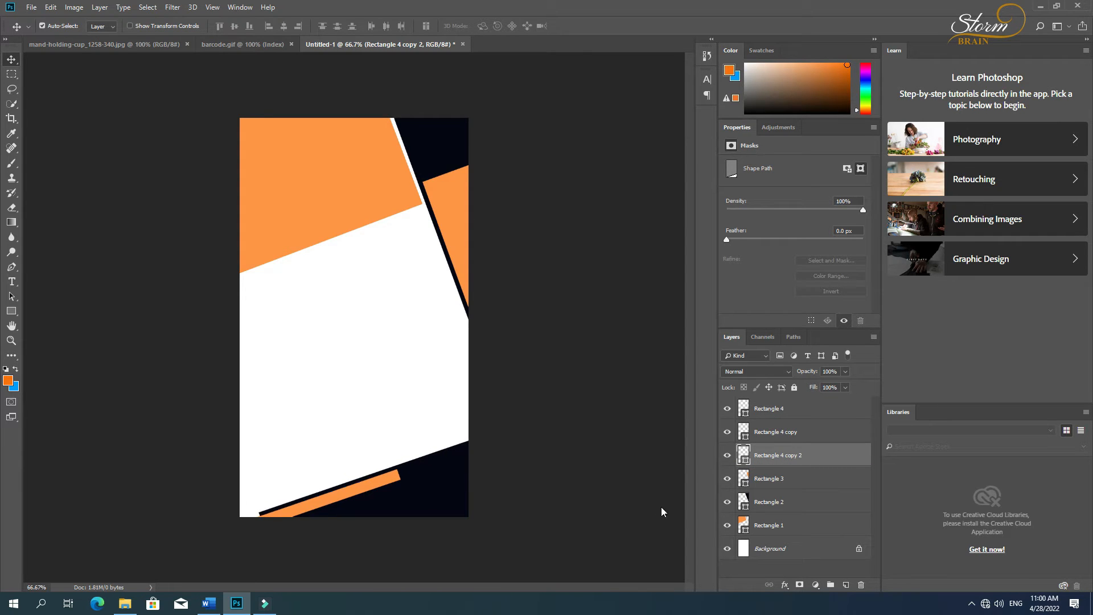
{"action": "left_click_drag", "start_coordinate": [419, 471], "coordinate": [310, 499]}
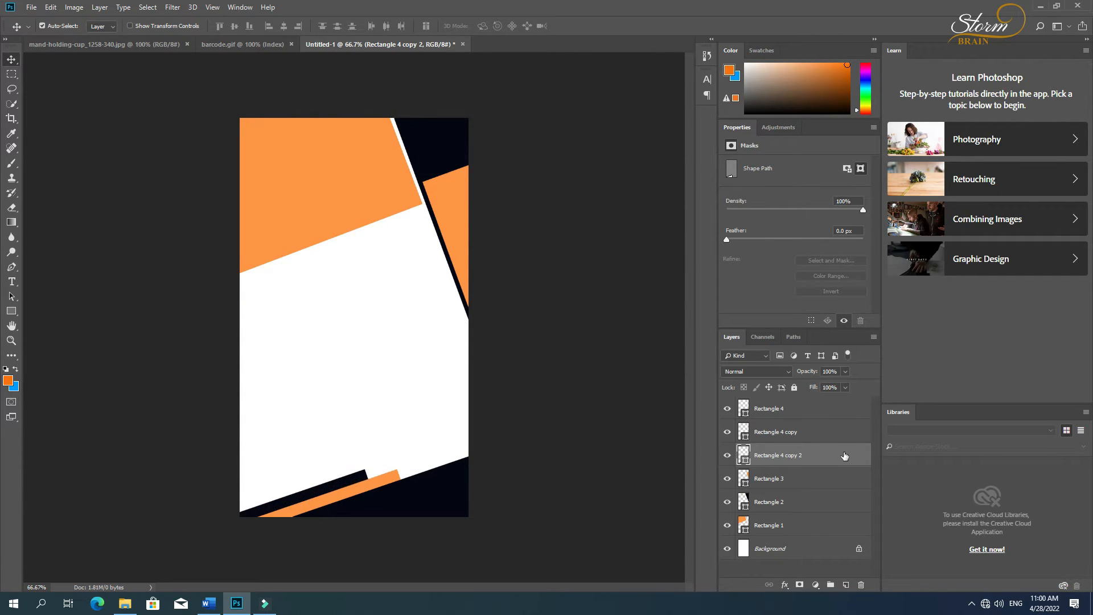
{"action": "key", "text": "Up"}
{"action": "key", "text": "Up"}
{"action": "key", "text": "Down"}
{"action": "key", "text": "Down"}
{"action": "key", "text": "Down"}
{"action": "key", "text": "Down"}
{"action": "key", "text": "Down"}
{"action": "key", "text": "Down"}
{"action": "key", "text": "Down"}
{"action": "key", "text": "Down"}
{"action": "key", "text": "Down"}
{"action": "key", "text": "Down"}
Step: Lower the orange strip slightly, then select the bottom navy Rectangle 4
{"action": "left_click", "coordinate": [393, 481]}
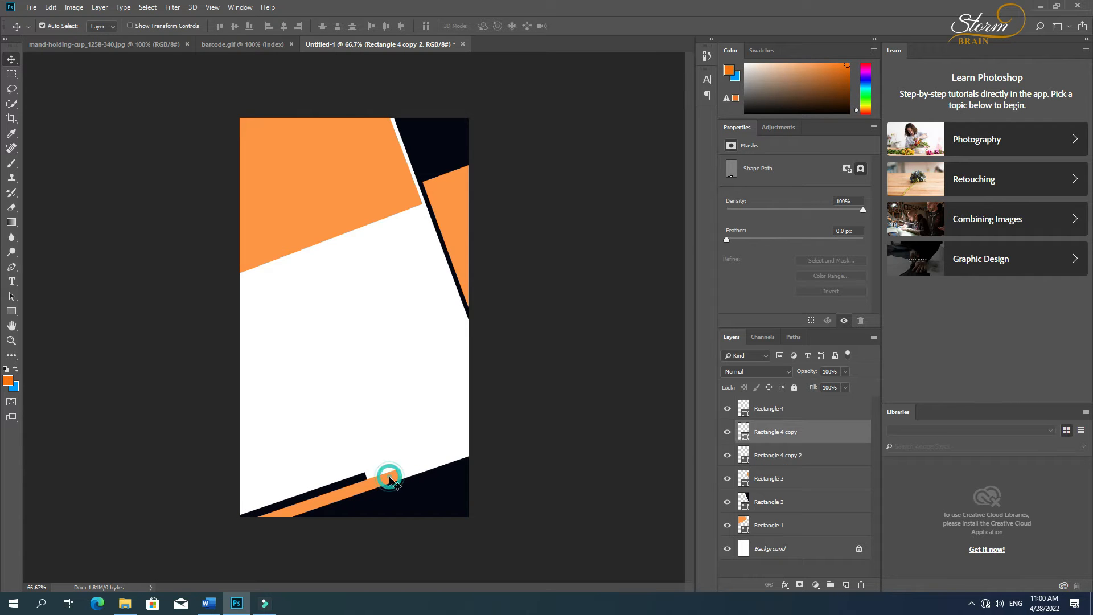
{"action": "left_click_drag", "start_coordinate": [391, 480], "coordinate": [373, 491]}
{"action": "left_click", "coordinate": [374, 496]}
{"action": "key", "text": "Down"}
{"action": "key", "text": "Down"}
{"action": "key", "text": "Down"}
{"action": "key", "text": "Down"}
{"action": "key", "text": "Down"}
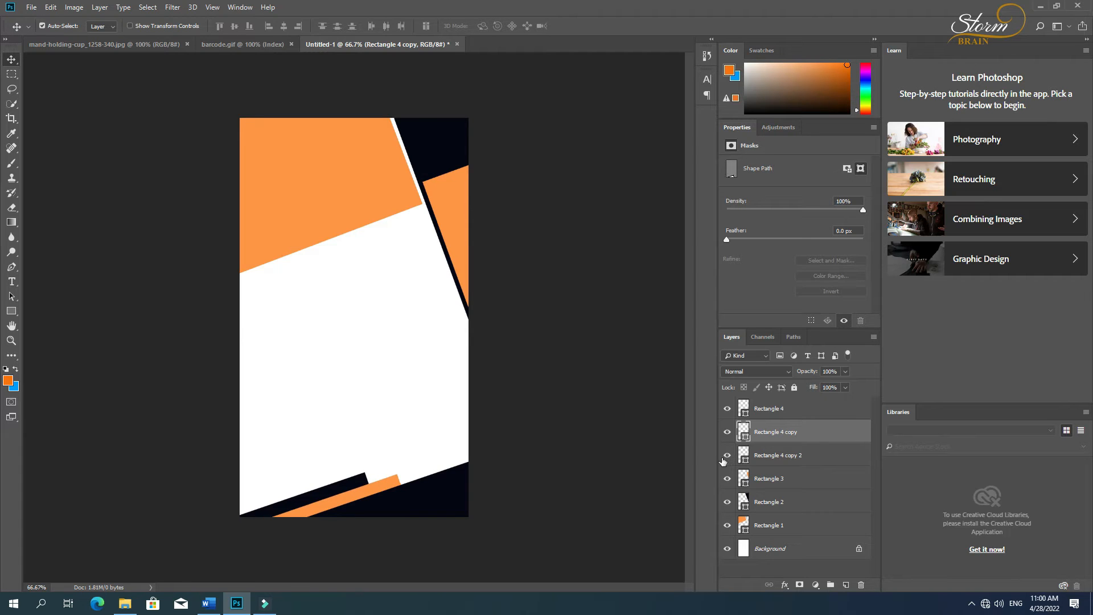
{"action": "left_click", "coordinate": [570, 517]}
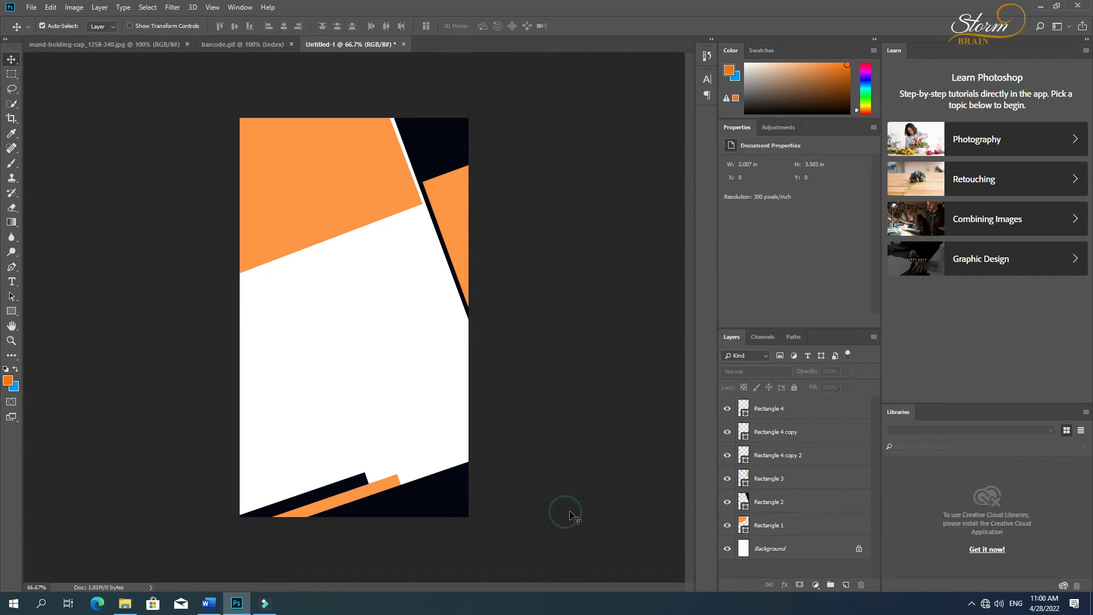
{"action": "left_click", "coordinate": [441, 509]}
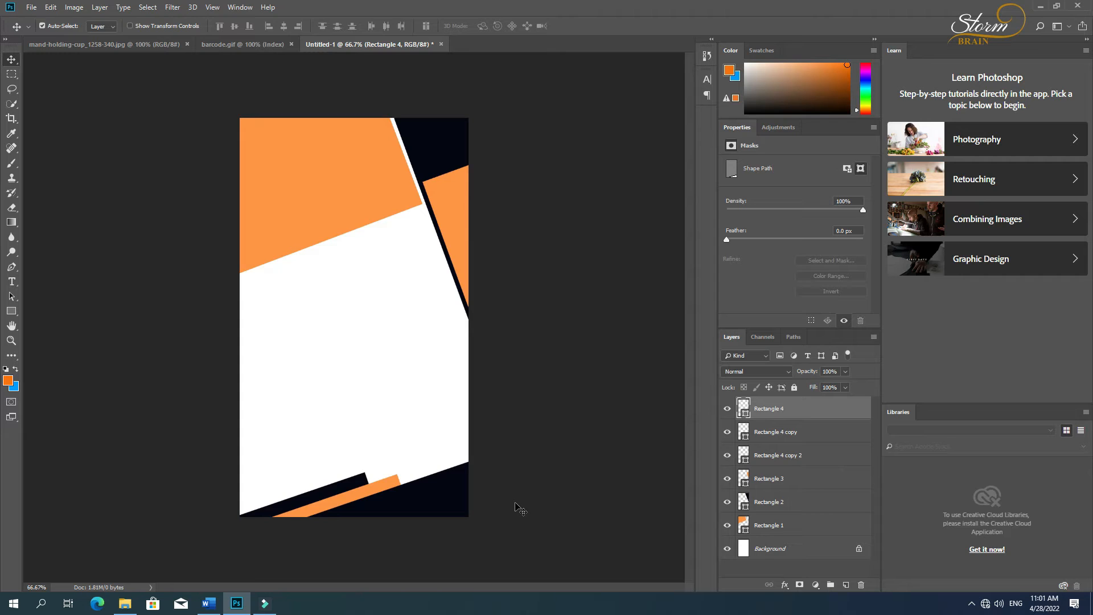
Step: Draw a rectangle in the upper middle of the card and fill it black
{"action": "left_click", "coordinate": [429, 508]}
{"action": "left_click", "coordinate": [12, 311]}
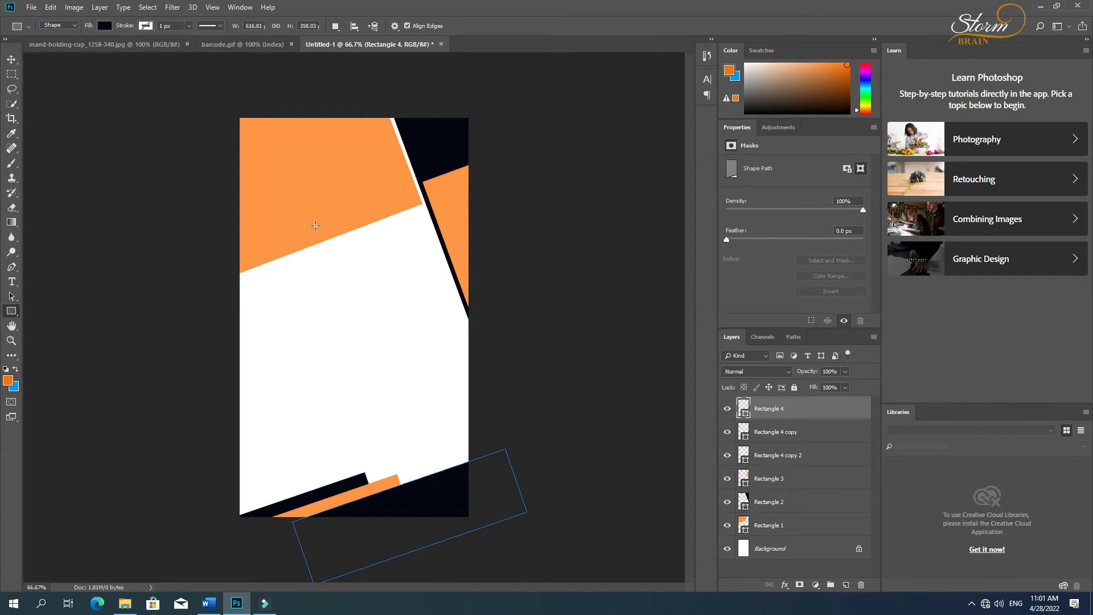
{"action": "left_click_drag", "start_coordinate": [316, 225], "coordinate": [402, 333]}
{"action": "key", "text": "ctrl+z"}
{"action": "left_click", "coordinate": [847, 584]}
{"action": "left_click_drag", "start_coordinate": [274, 210], "coordinate": [386, 340]}
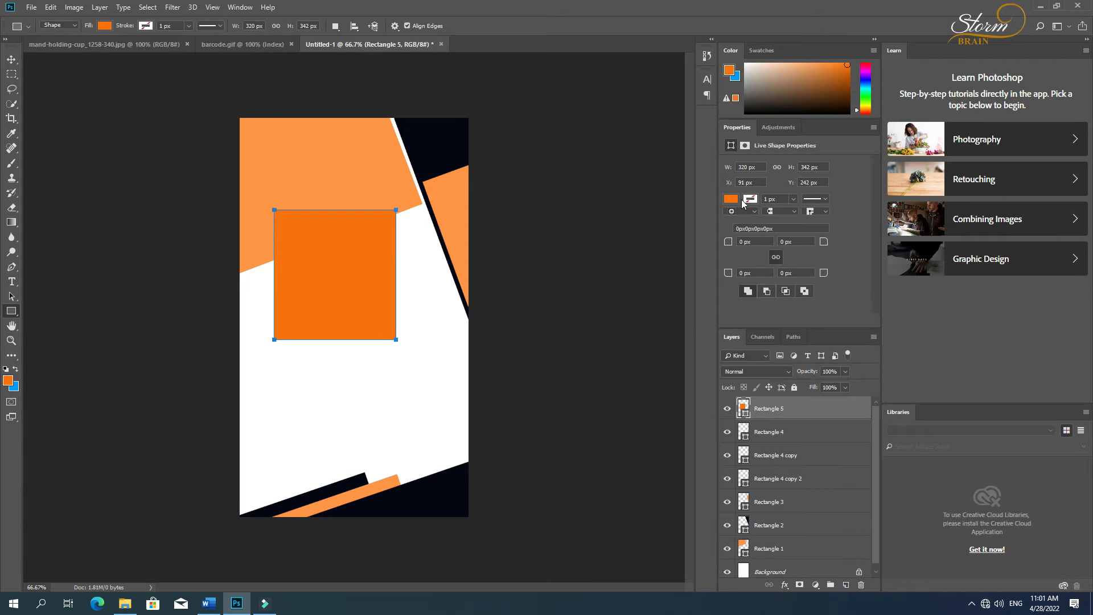
{"action": "double_click", "coordinate": [742, 414]}
{"action": "mouse_move", "coordinate": [624, 311]}
{"action": "left_mouse_down"}
{"action": "mouse_move", "coordinate": [635, 281]}
{"action": "mouse_move", "coordinate": [641, 410]}
{"action": "mouse_move", "coordinate": [568, 420]}
{"action": "left_mouse_up"}
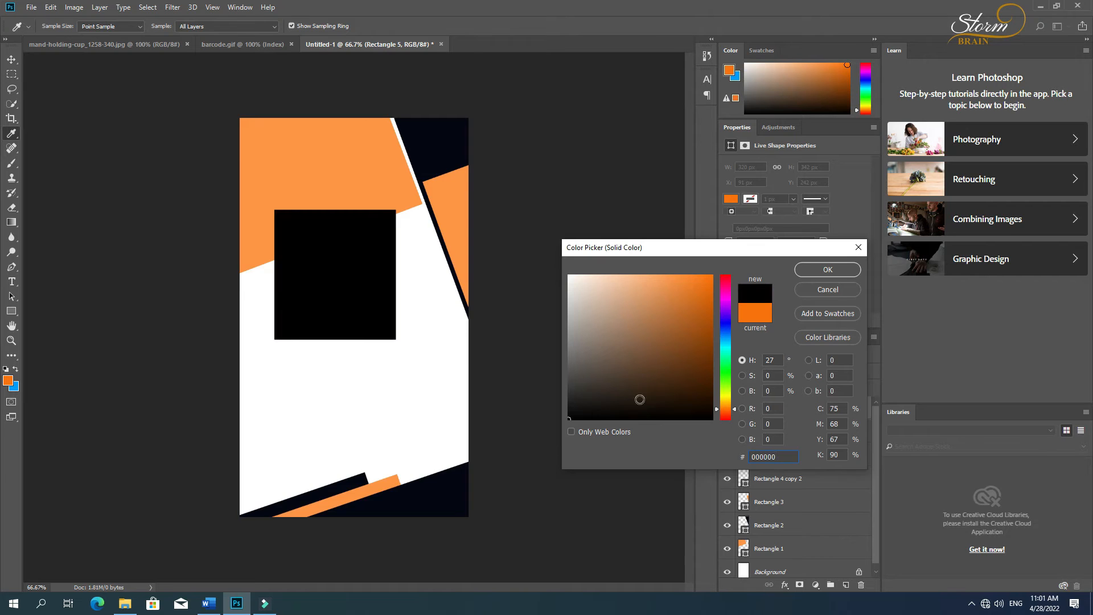
{"action": "left_click", "coordinate": [816, 271]}
Step: Scale the black rectangle to about 80%, centre it and nudge it upward
{"action": "left_click", "coordinate": [11, 59]}
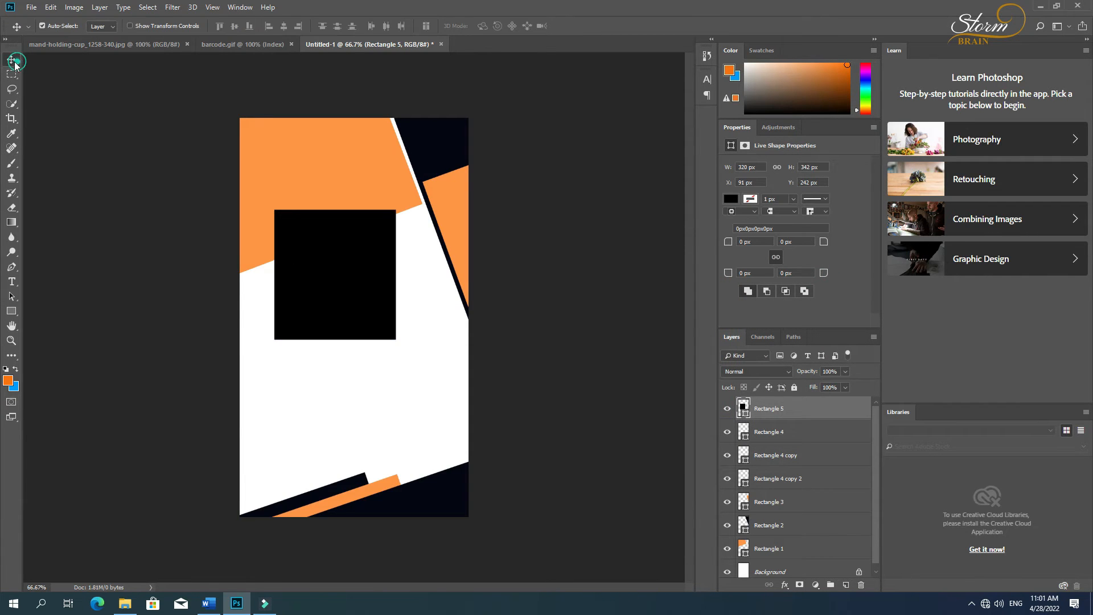
{"action": "mouse_move", "coordinate": [356, 274]}
{"action": "left_mouse_down"}
{"action": "mouse_move", "coordinate": [336, 273]}
{"action": "mouse_move", "coordinate": [369, 275]}
{"action": "left_mouse_up"}
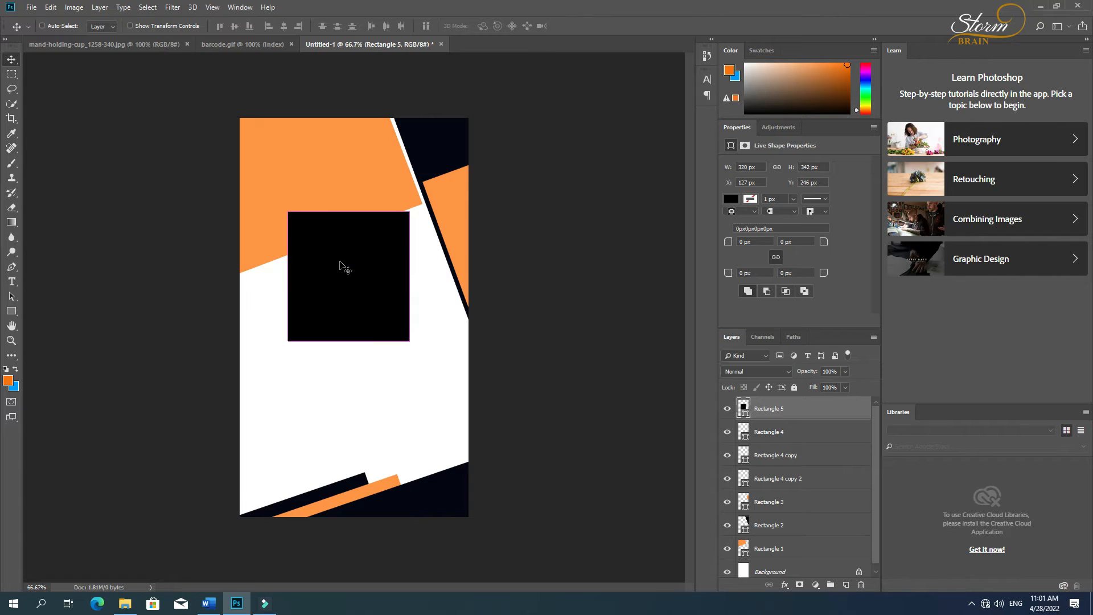
{"action": "key", "text": "ctrl+t"}
{"action": "left_click_drag", "start_coordinate": [406, 346], "coordinate": [367, 266]}
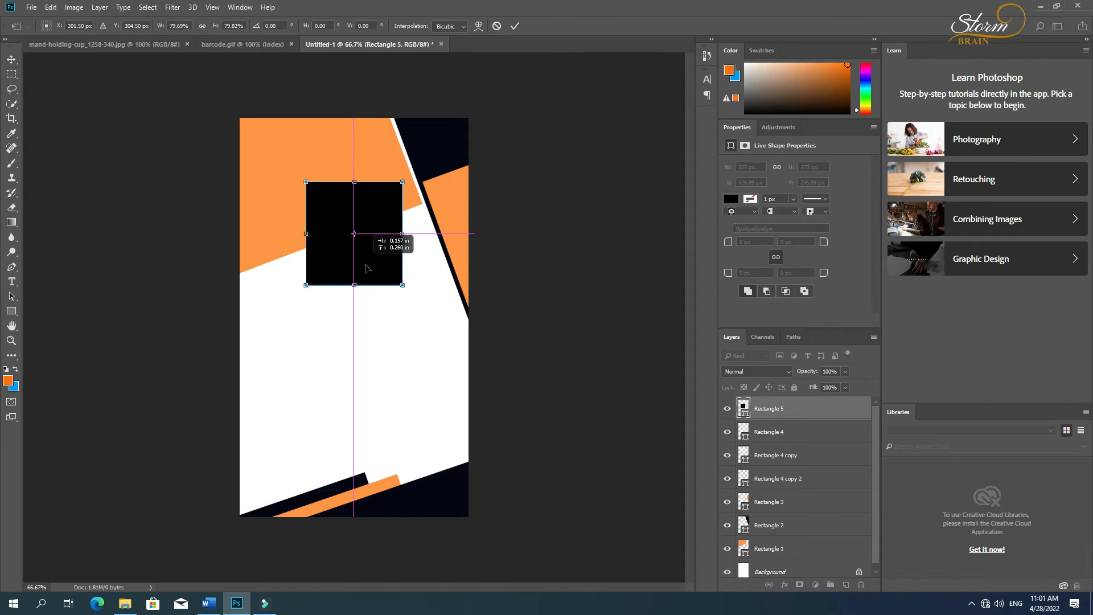
{"action": "left_click_drag", "start_coordinate": [364, 267], "coordinate": [365, 267]}
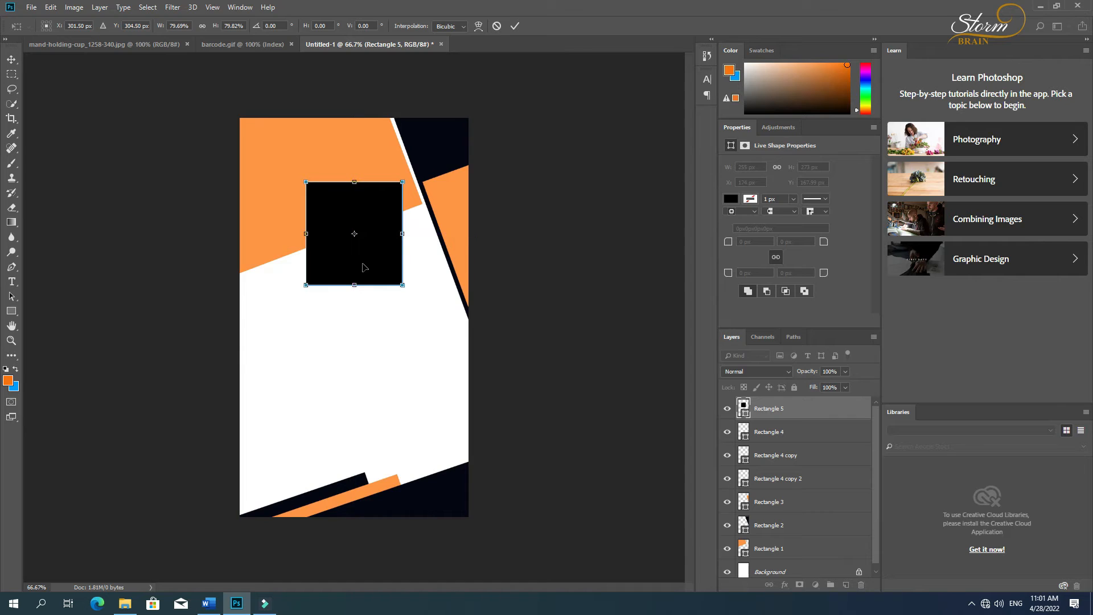
{"action": "key", "text": "Up"}
{"action": "key", "text": "Up"}
{"action": "key", "text": "Up"}
{"action": "key", "text": "Up"}
{"action": "key", "text": "Up"}
{"action": "key", "text": "Up"}
{"action": "key", "text": "Up"}
{"action": "key", "text": "Up"}
{"action": "key", "text": "Up"}
{"action": "key", "text": "Up"}
{"action": "key", "text": "Up"}
{"action": "key", "text": "Up"}
{"action": "key", "text": "Up"}
{"action": "key", "text": "Up"}
{"action": "key", "text": "Up"}
{"action": "key", "text": "Up"}
{"action": "key", "text": "Up"}
{"action": "key", "text": "Up"}
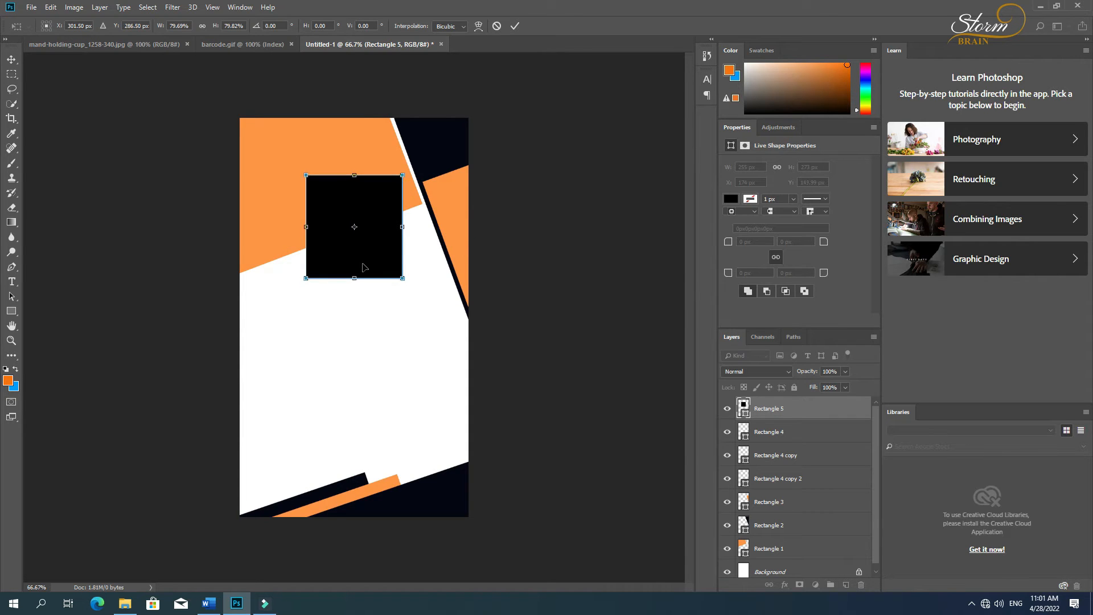
{"action": "key", "text": "Return"}
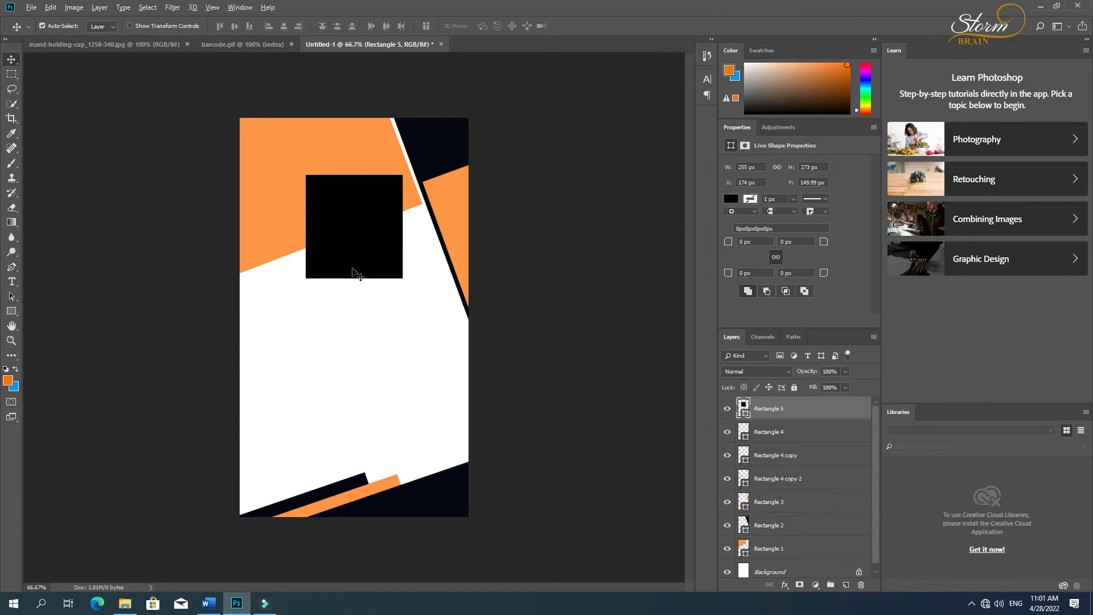
{"action": "key", "text": "alt"}
Step: Duplicate the black square and fill the copy with the card's orange
{"action": "key", "text": "ctrl+j"}
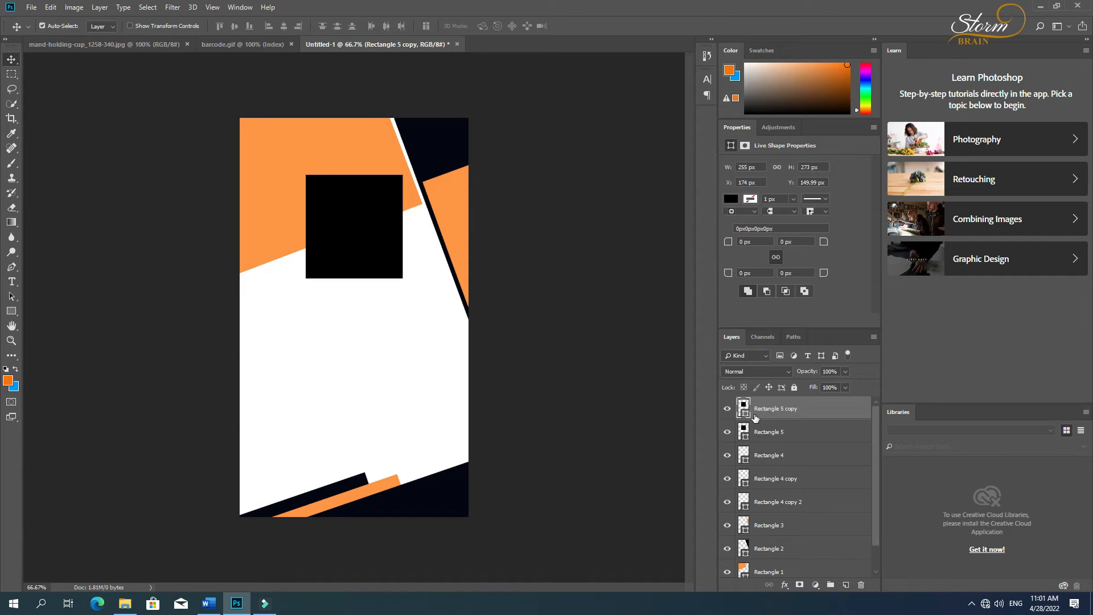
{"action": "double_click", "coordinate": [743, 408]}
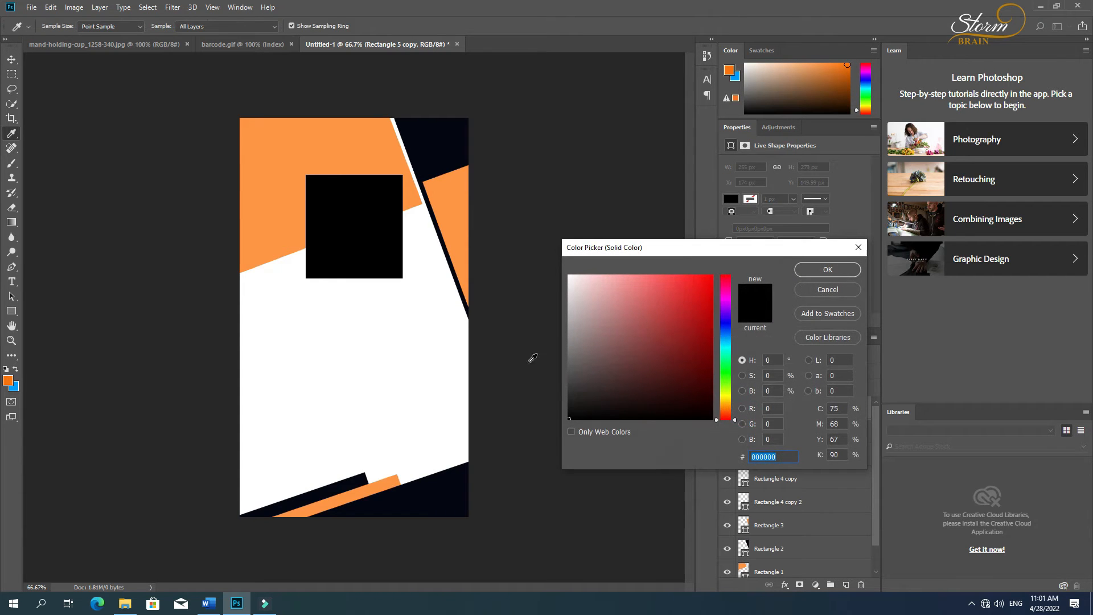
{"action": "left_click", "coordinate": [266, 191]}
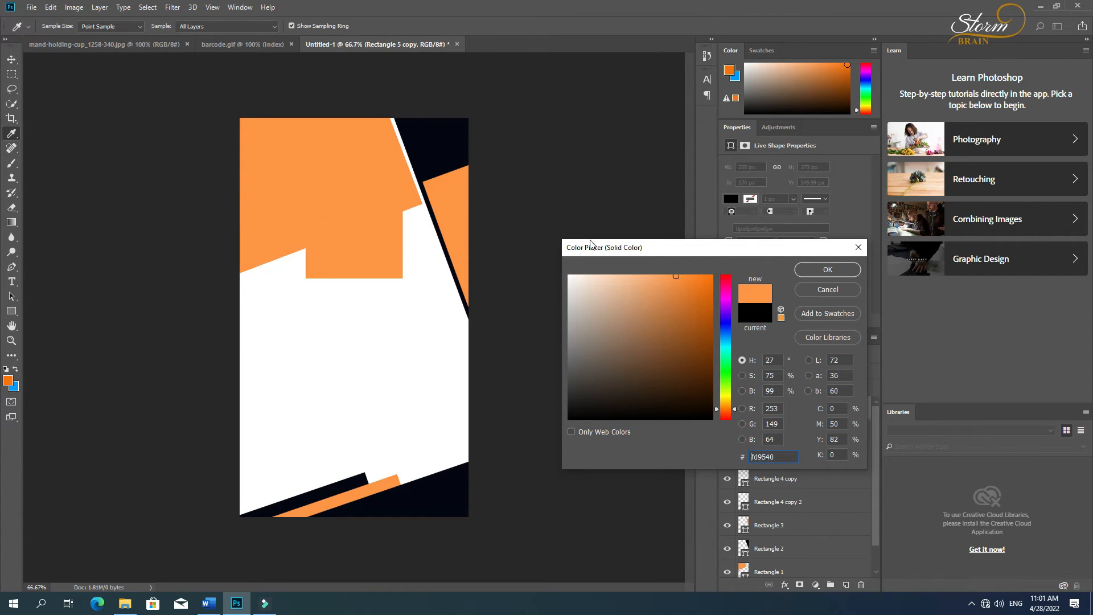
{"action": "left_click", "coordinate": [828, 290]}
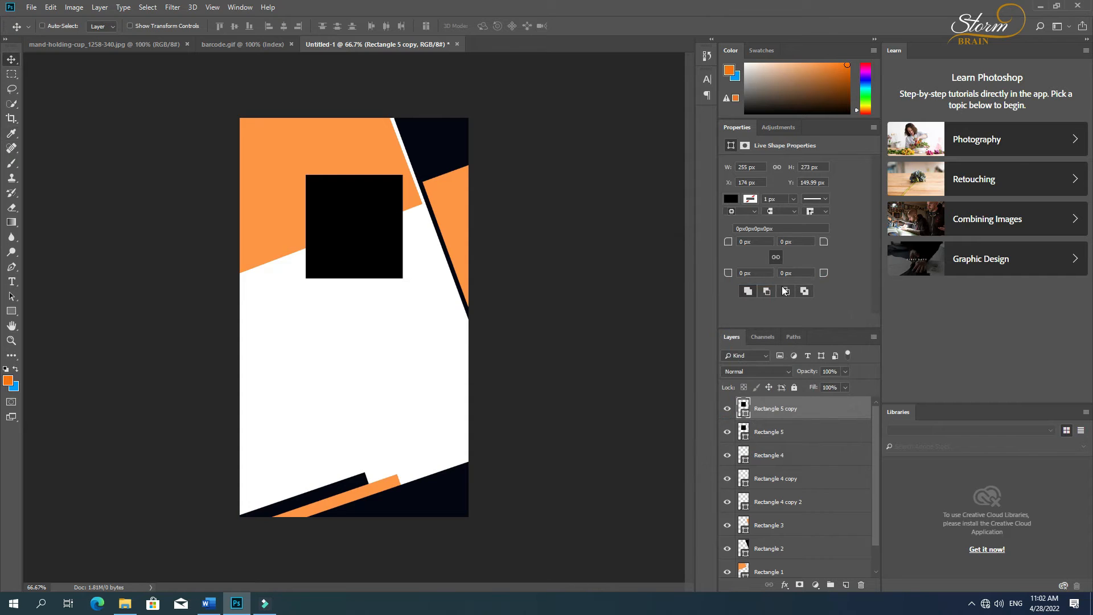
{"action": "double_click", "coordinate": [746, 414]}
{"action": "left_click", "coordinate": [281, 202]}
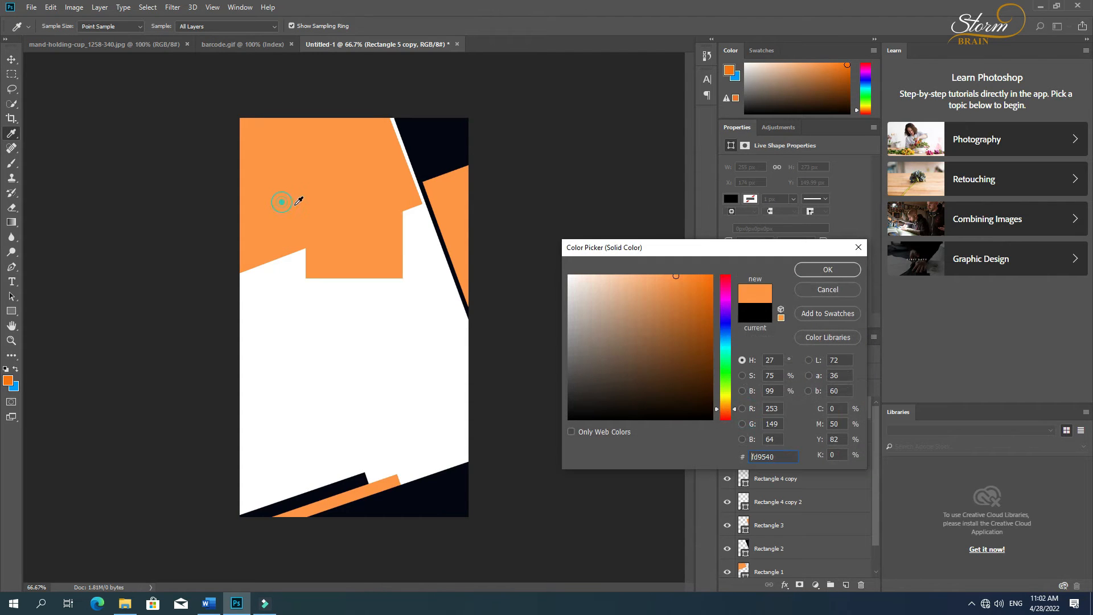
{"action": "left_click", "coordinate": [828, 270]}
Step: Place the orange copy beneath the black square and enlarge it slightly to form a border
{"action": "left_click_drag", "start_coordinate": [794, 409], "coordinate": [789, 440]}
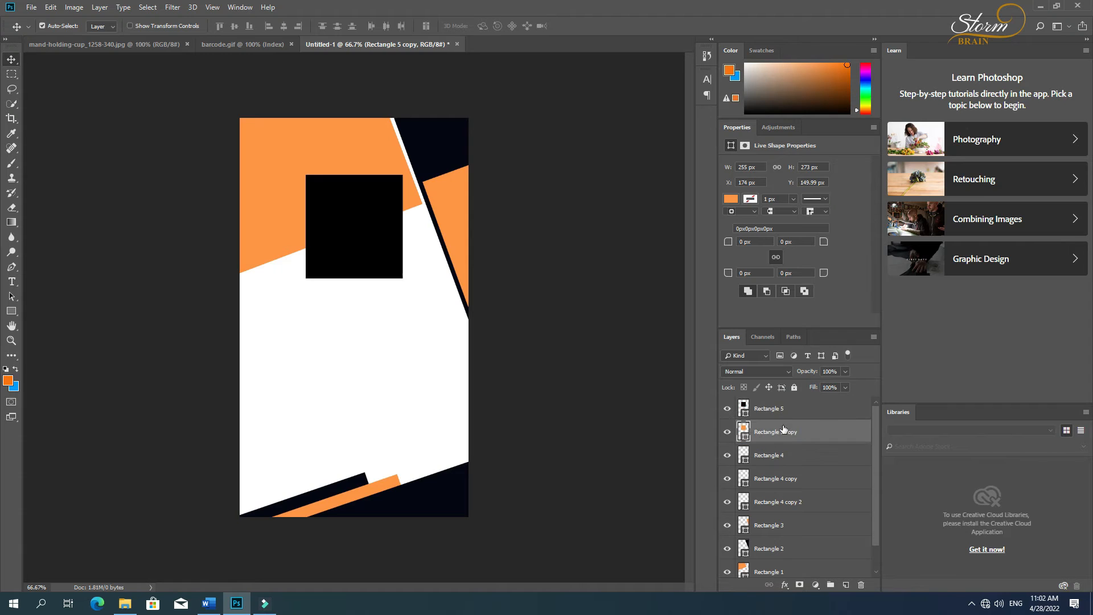
{"action": "key", "text": "Down"}
{"action": "key", "text": "Down"}
{"action": "key", "text": "Down"}
{"action": "key", "text": "Down"}
{"action": "key", "text": "Down"}
{"action": "key", "text": "Down"}
{"action": "key", "text": "Down"}
{"action": "key", "text": "Down"}
{"action": "key", "text": "Down"}
{"action": "key", "text": "Down"}
{"action": "key", "text": "Down"}
{"action": "key", "text": "Down"}
{"action": "key", "text": "Down"}
{"action": "key", "text": "Down"}
{"action": "key", "text": "Down"}
{"action": "key", "text": "Down"}
{"action": "key", "text": "Down"}
{"action": "key", "text": "Up"}
{"action": "key", "text": "Up"}
{"action": "key", "text": "Up"}
{"action": "key", "text": "Up"}
{"action": "key", "text": "Up"}
{"action": "key", "text": "Up"}
{"action": "key", "text": "Up"}
{"action": "key", "text": "Up"}
{"action": "key", "text": "Up"}
{"action": "key", "text": "Up"}
{"action": "key", "text": "Up"}
{"action": "key", "text": "Up"}
{"action": "key", "text": "Up"}
{"action": "key", "text": "Up"}
{"action": "key", "text": "Up"}
{"action": "key", "text": "Up"}
{"action": "key", "text": "Up"}
{"action": "key", "text": "ctrl+t"}
{"action": "left_click_drag", "start_coordinate": [404, 281], "coordinate": [408, 285]}
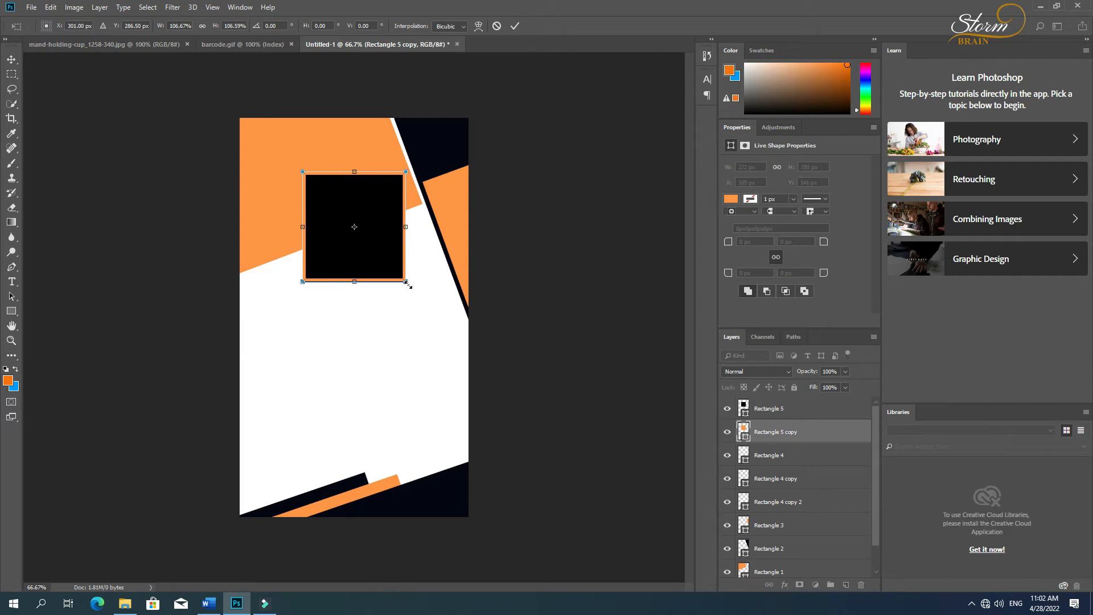
{"action": "key", "text": "Return"}
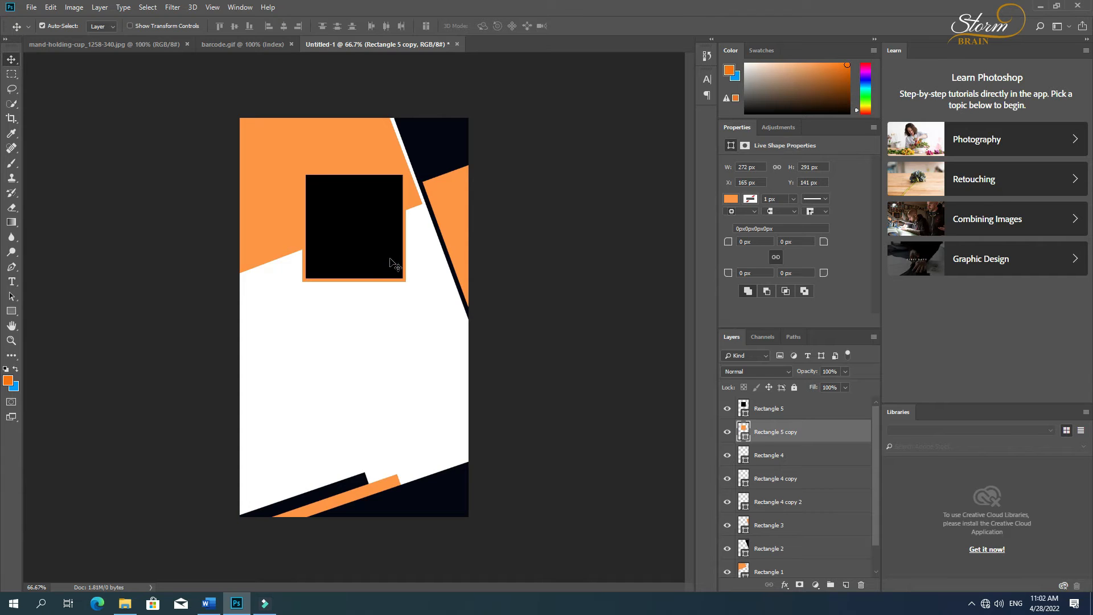
{"action": "left_click", "coordinate": [392, 263]}
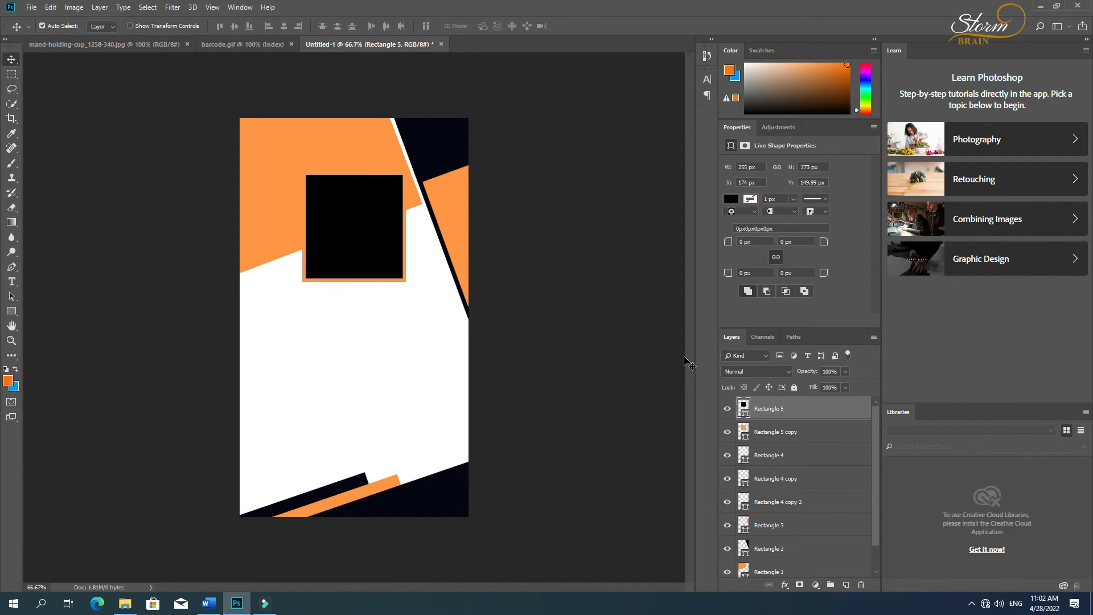
Step: Add an 8 px inside Stroke in dark navy 040713 to the black square
{"action": "left_click", "coordinate": [784, 585]}
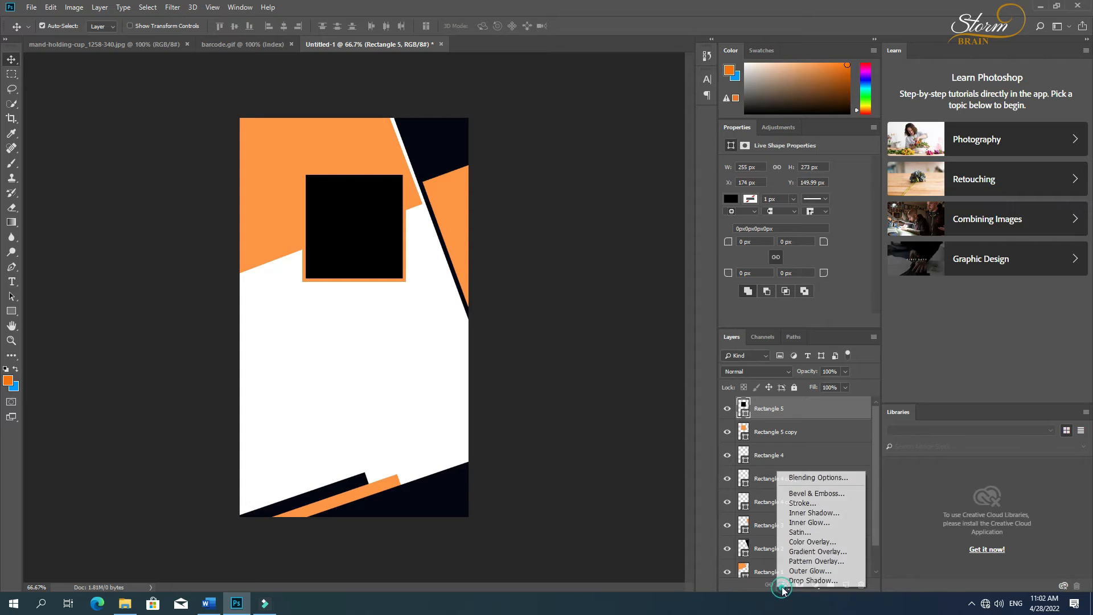
{"action": "left_click", "coordinate": [794, 503]}
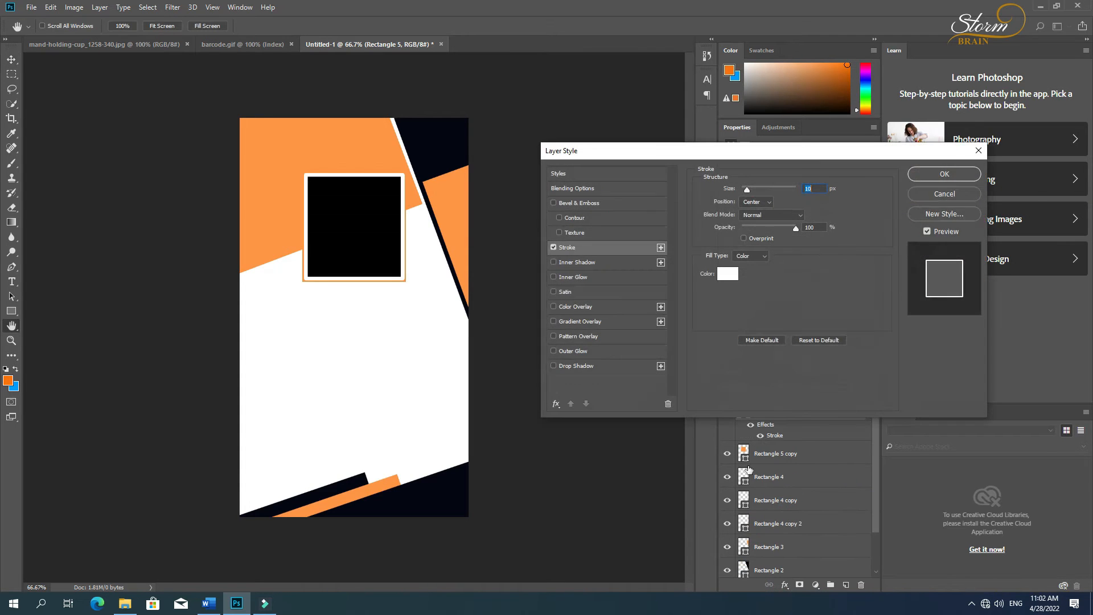
{"action": "left_click", "coordinate": [756, 203]}
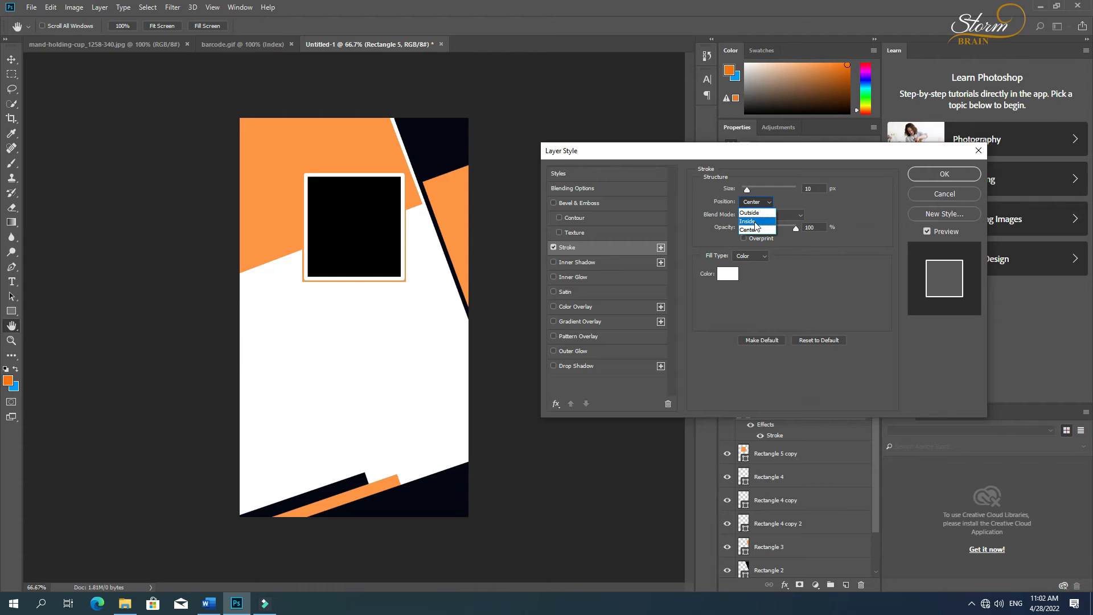
{"action": "left_click", "coordinate": [946, 190]}
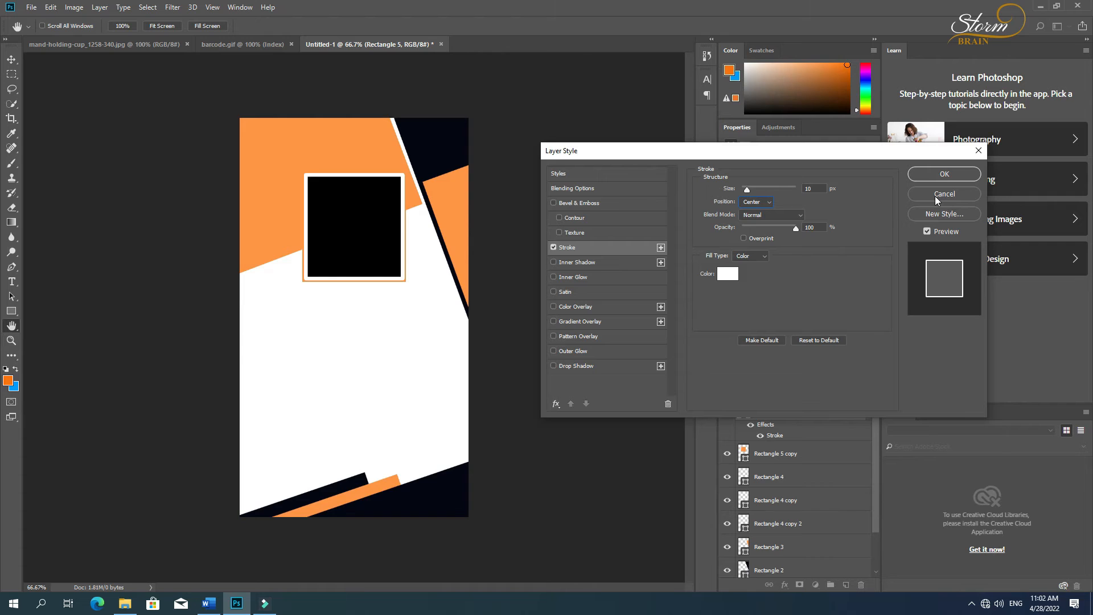
{"action": "left_click", "coordinate": [757, 202]}
{"action": "left_click", "coordinate": [760, 221]}
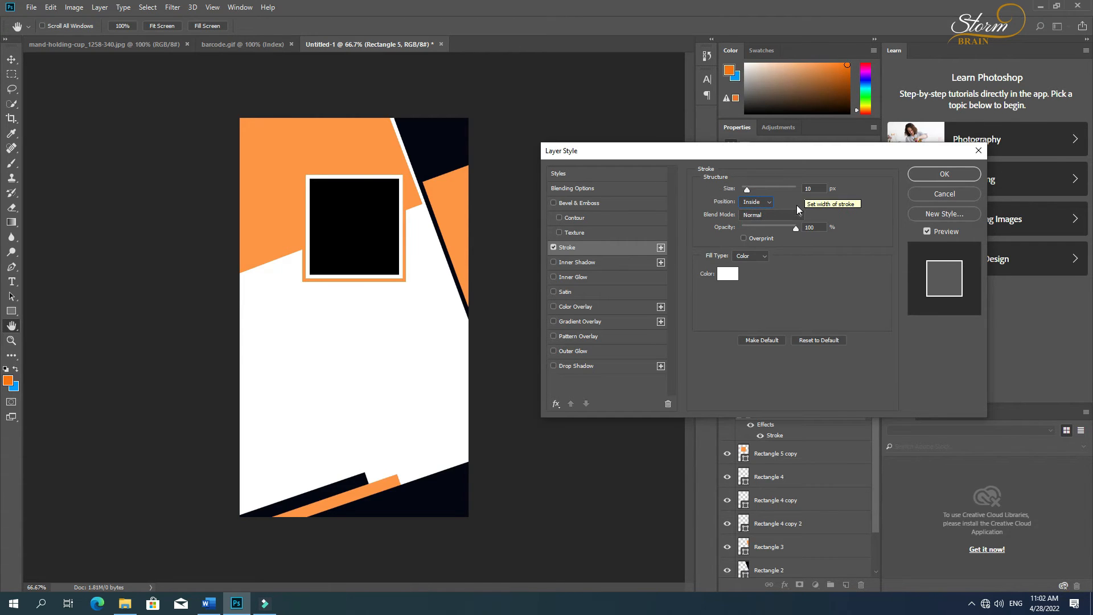
{"action": "left_click", "coordinate": [816, 188]}
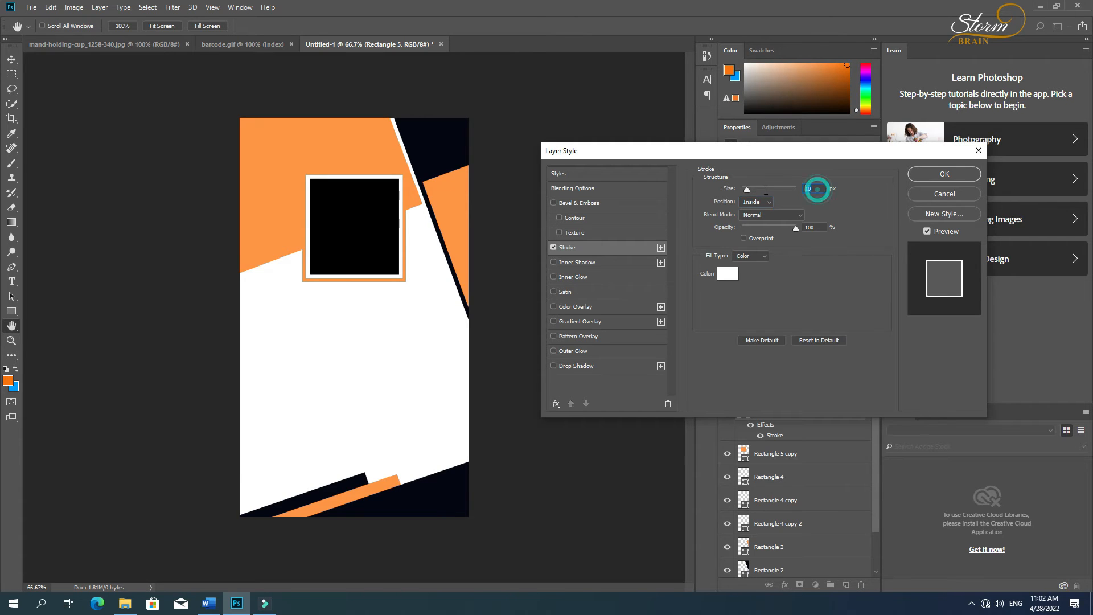
{"action": "type", "text": "8"}
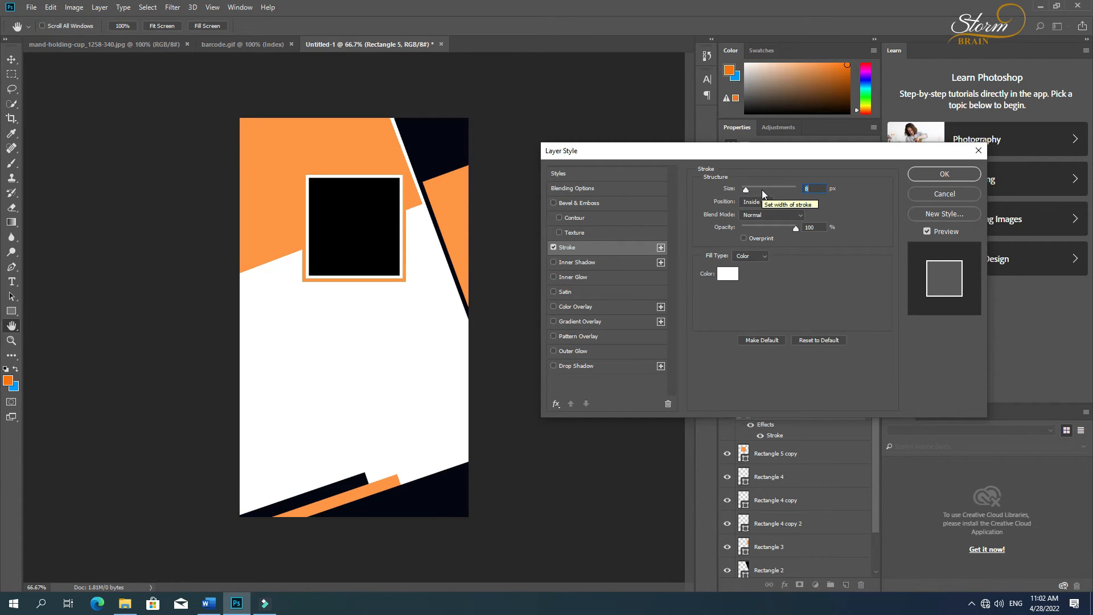
{"action": "left_click", "coordinate": [728, 276]}
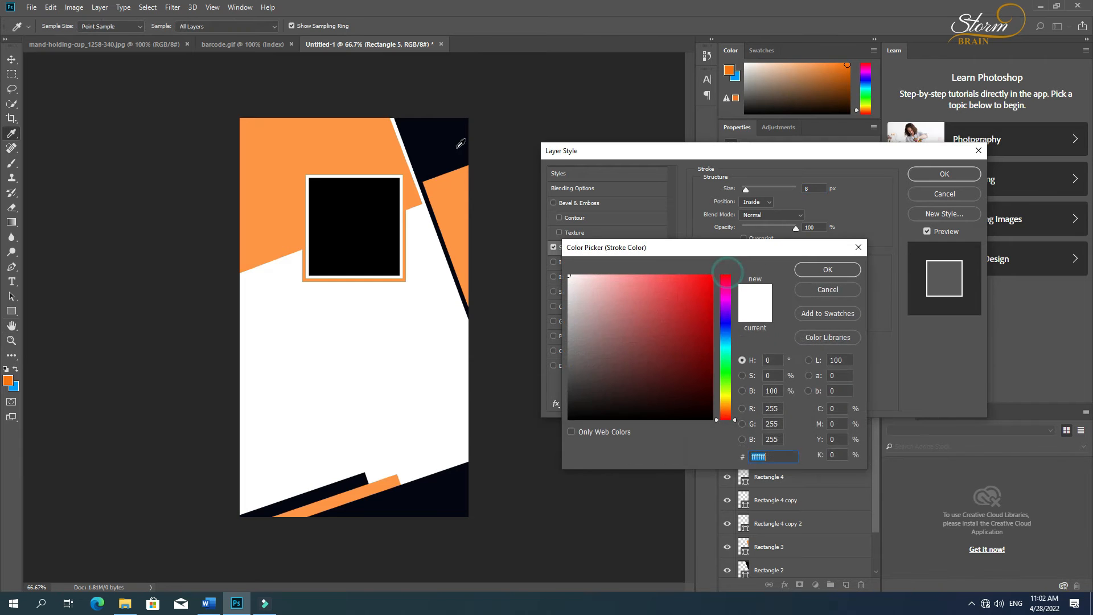
{"action": "left_click", "coordinate": [454, 147]}
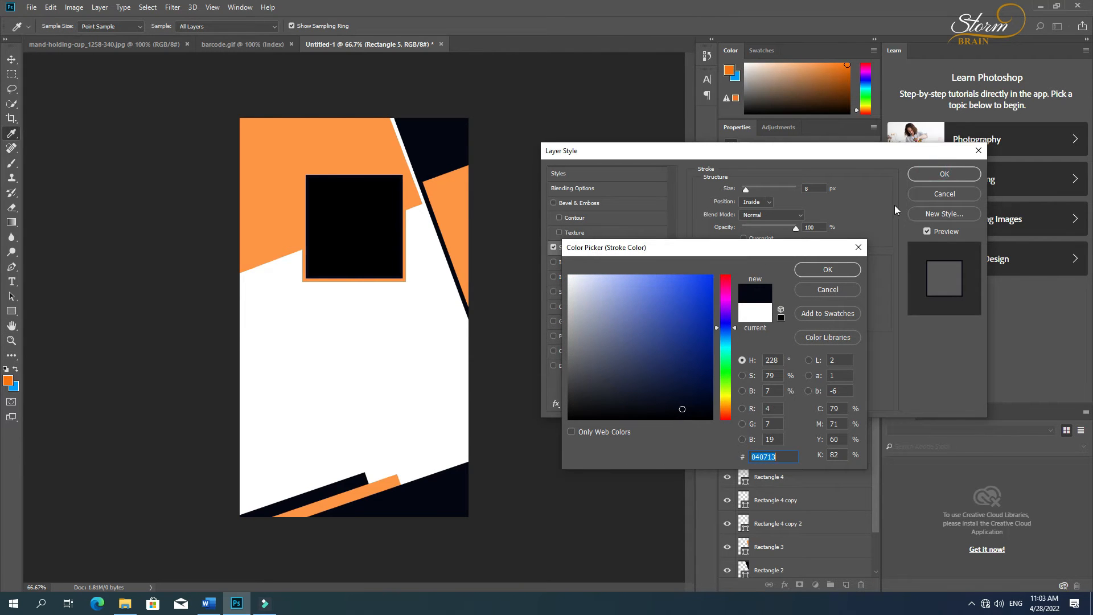
{"action": "left_click", "coordinate": [847, 271]}
{"action": "left_click", "coordinate": [978, 178]}
Step: Switch between the open documents to bring up the portrait photo
{"action": "left_click", "coordinate": [332, 245]}
{"action": "left_click", "coordinate": [216, 46]}
{"action": "left_click", "coordinate": [342, 44]}
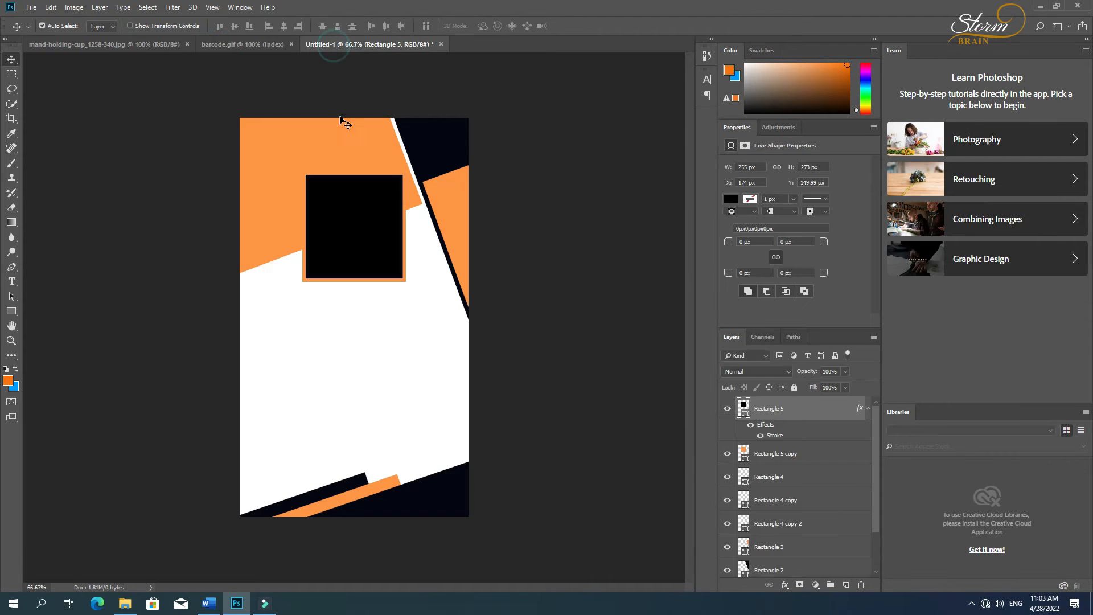
{"action": "left_click", "coordinate": [141, 46]}
Step: Drag the portrait photo into the card, clip it to Rectangle 5, and scale it ~131% to fill it
{"action": "left_click_drag", "start_coordinate": [364, 49], "coordinate": [374, 217]}
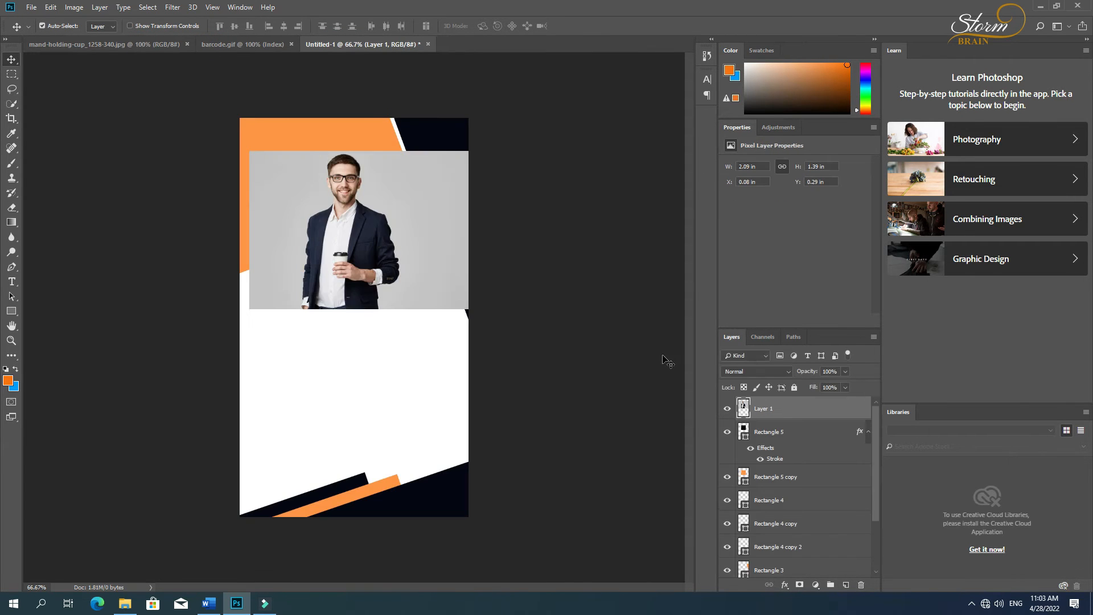
{"action": "left_click", "coordinate": [784, 415], "text": "alt"}
{"action": "left_click_drag", "start_coordinate": [345, 247], "coordinate": [347, 266]}
{"action": "key", "text": "ctrl+t"}
{"action": "left_click_drag", "start_coordinate": [495, 333], "coordinate": [542, 357]}
{"action": "left_click_drag", "start_coordinate": [334, 300], "coordinate": [336, 325]}
{"action": "key", "text": "Return"}
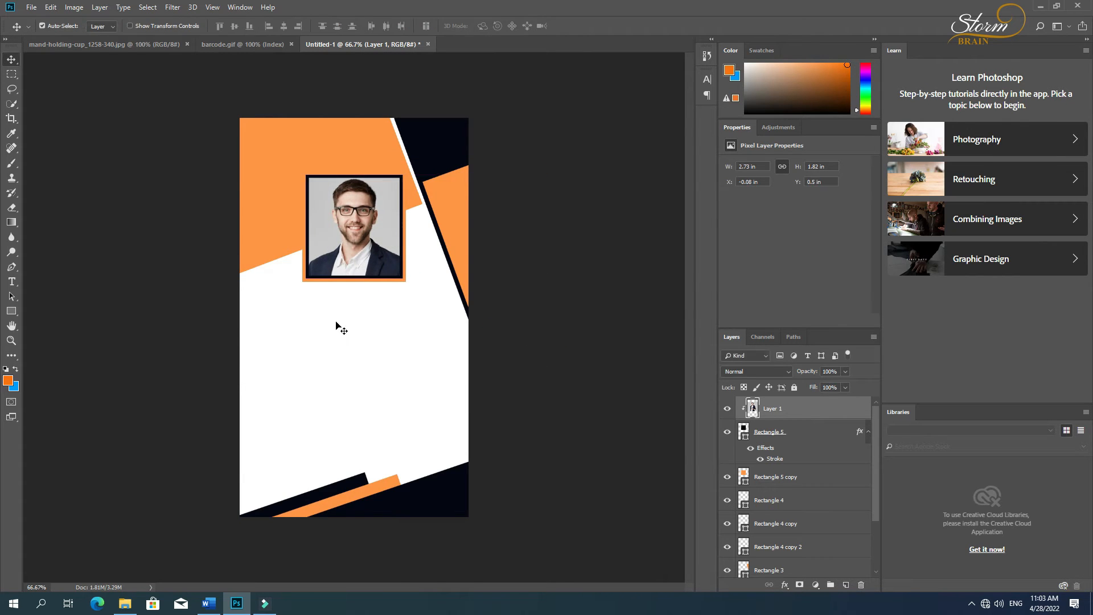
{"action": "left_click", "coordinate": [661, 342]}
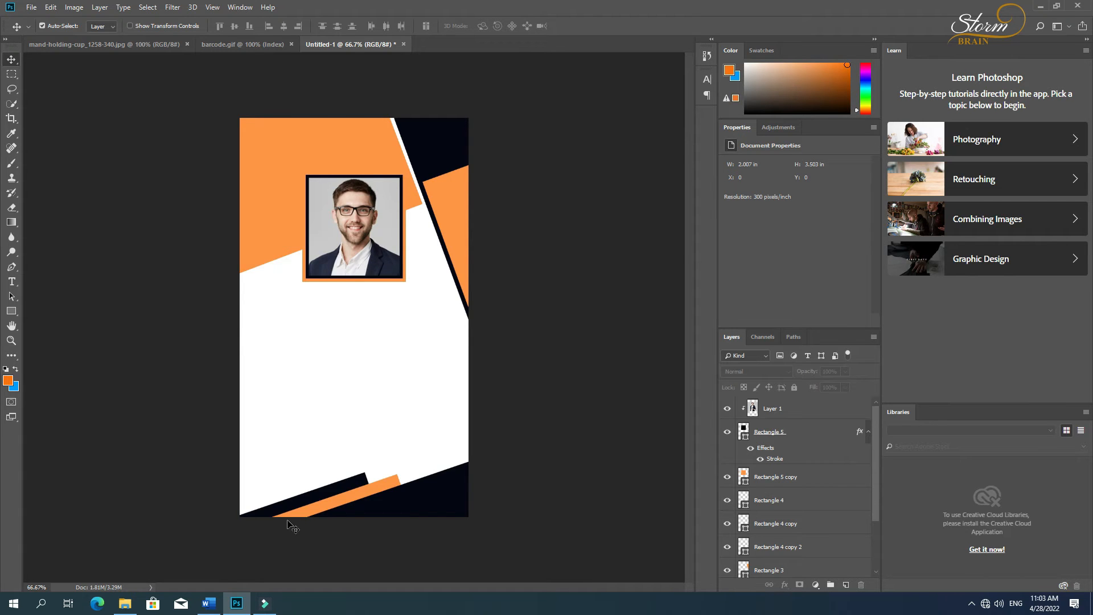
Step: Type 'Storm Brain' as a text line below the portrait
{"action": "key", "text": "t"}
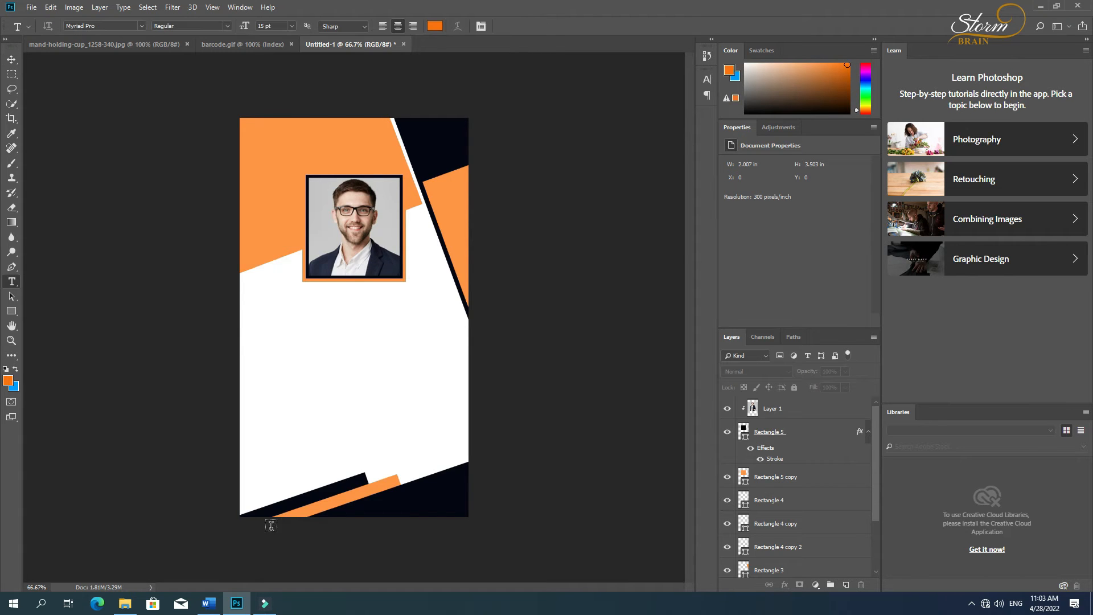
{"action": "left_click", "coordinate": [321, 305]}
{"action": "type", "text": "STor"}
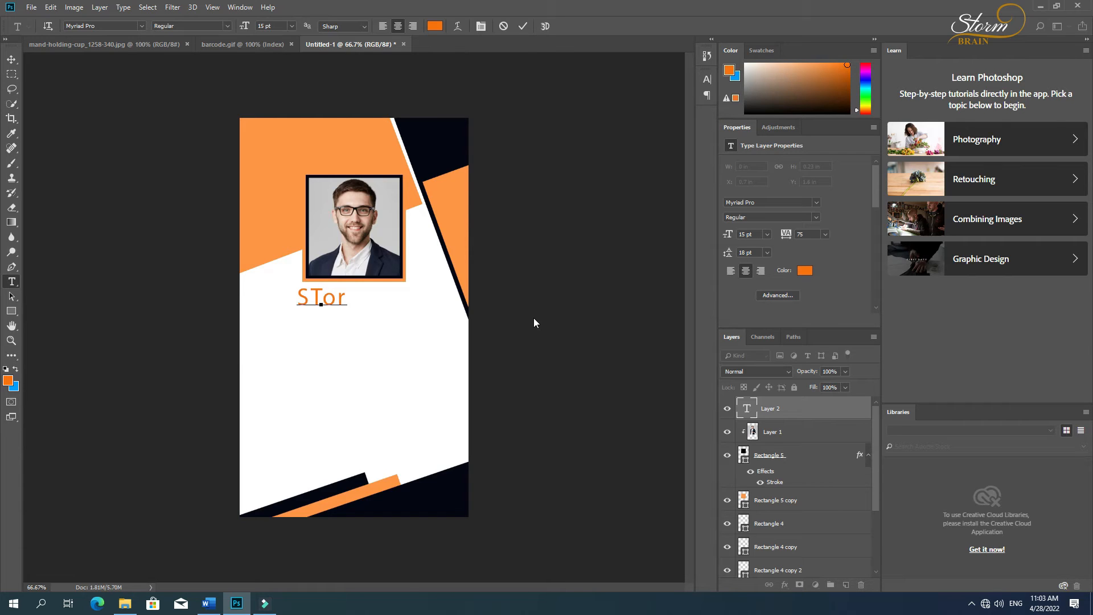
{"action": "key", "text": "BackSpace"}
{"action": "key", "text": "BackSpace"}
{"action": "key", "text": "BackSpace"}
{"action": "type", "text": "torm Brain"}
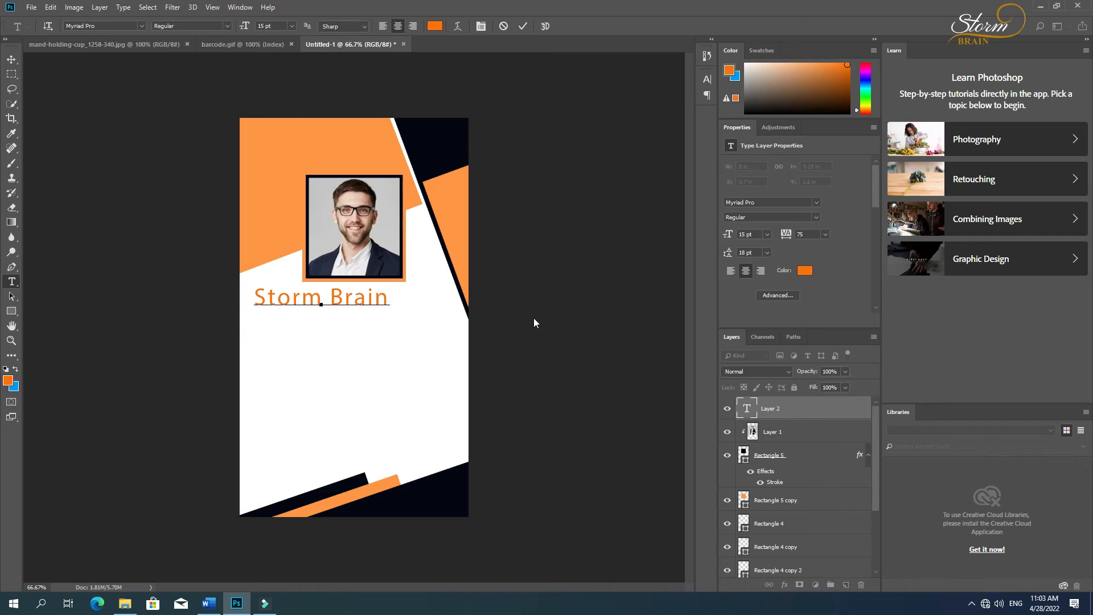
Step: Make the heading Bold with All Caps and Faux Bold turned on
{"action": "key", "text": "ctrl+a"}
{"action": "left_click", "coordinate": [226, 26]}
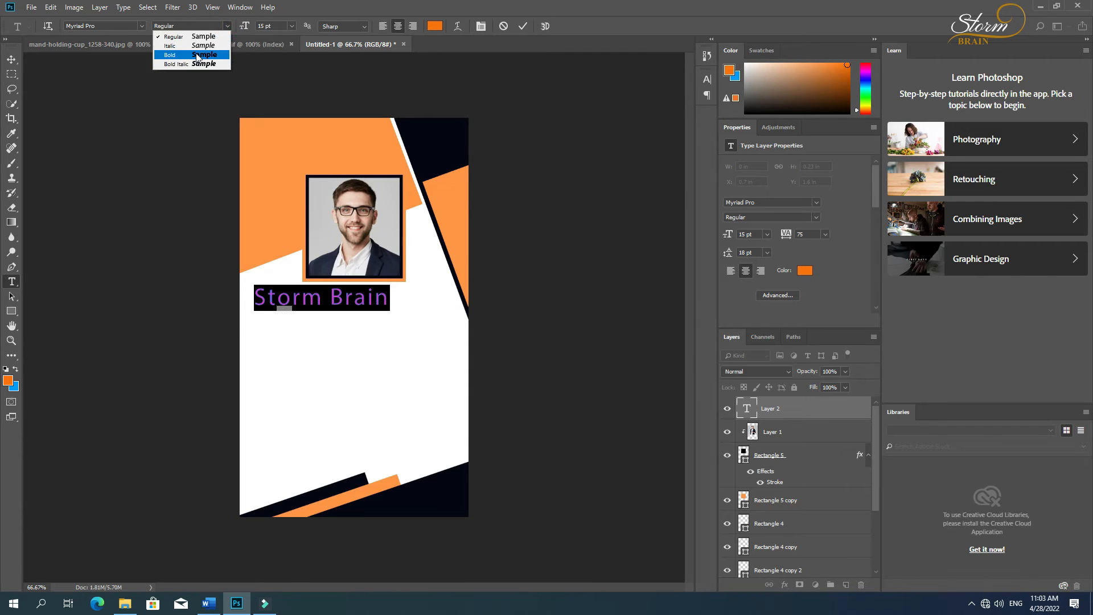
{"action": "left_click", "coordinate": [177, 57]}
{"action": "left_click", "coordinate": [706, 80]}
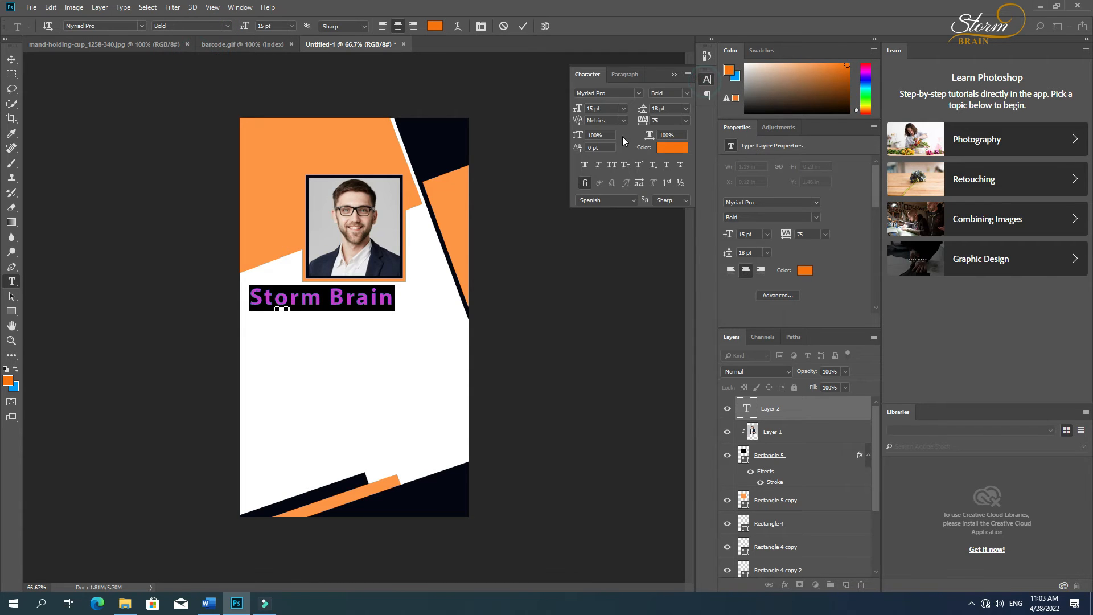
{"action": "left_click", "coordinate": [612, 165]}
{"action": "left_click", "coordinate": [584, 164]}
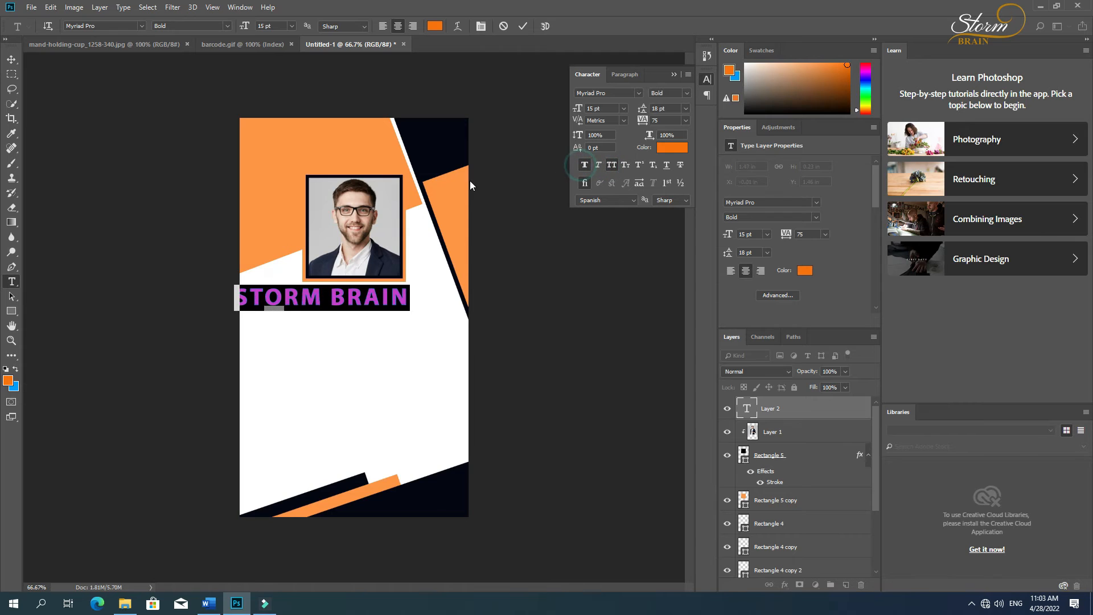
{"action": "left_click", "coordinate": [12, 59]}
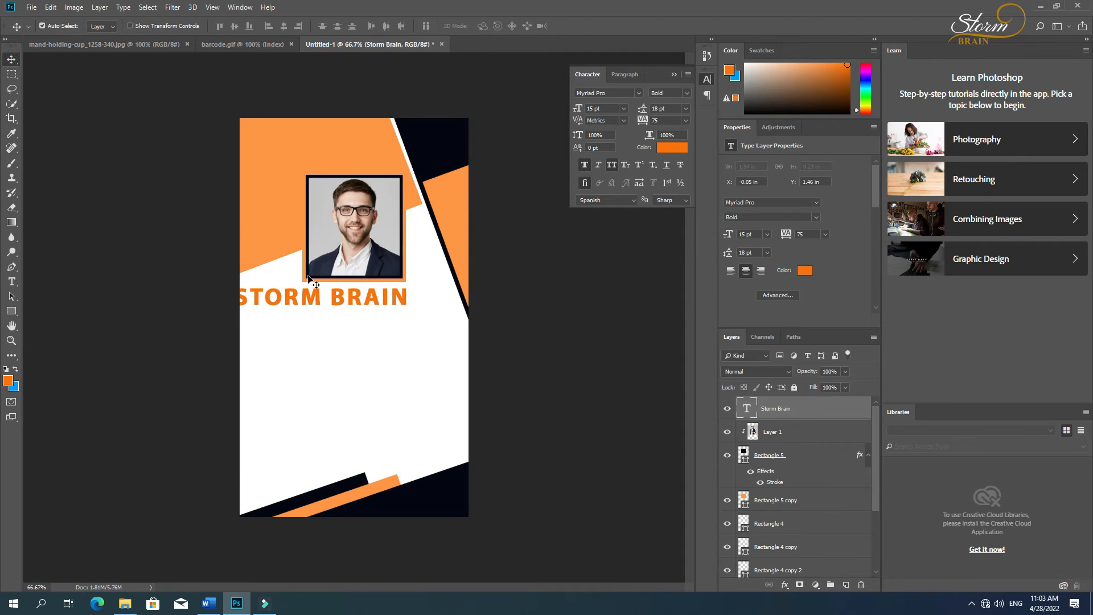
Step: Shrink the heading to about 73% and stretch it vertically to 127%
{"action": "left_click_drag", "start_coordinate": [337, 303], "coordinate": [364, 307]}
{"action": "key", "text": "ctrl+t"}
{"action": "left_click_drag", "start_coordinate": [443, 317], "coordinate": [418, 311]}
{"action": "key", "text": "Return"}
{"action": "key", "text": "Up"}
{"action": "key", "text": "Up"}
{"action": "key", "text": "Up"}
{"action": "key", "text": "Up"}
{"action": "key", "text": "Up"}
{"action": "key", "text": "Up"}
{"action": "key", "text": "Down"}
{"action": "key", "text": "Down"}
{"action": "key", "text": "Down"}
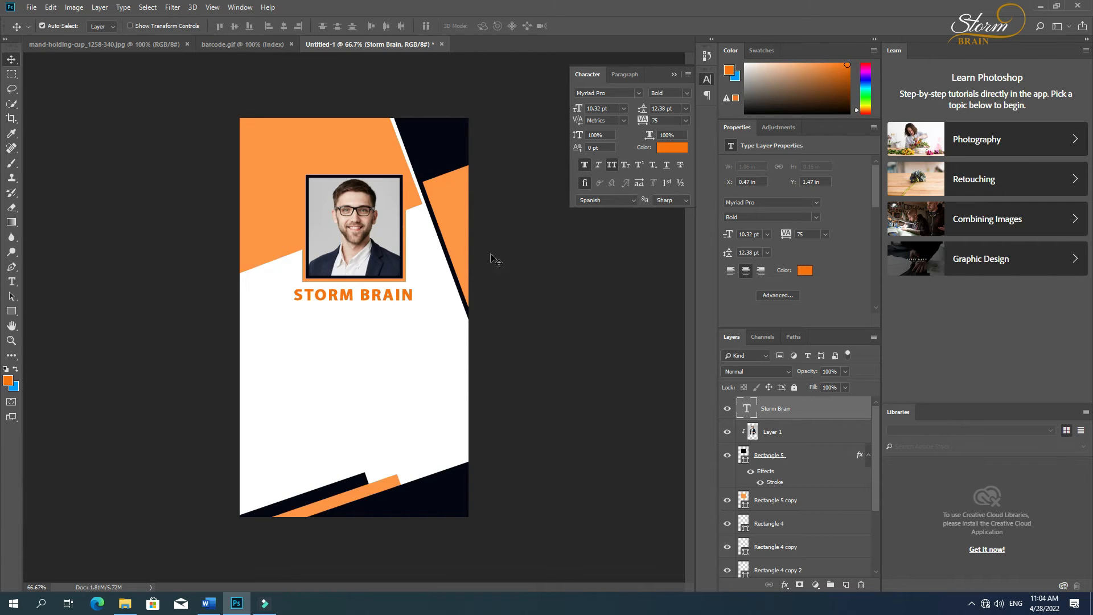
{"action": "left_click_drag", "start_coordinate": [577, 136], "coordinate": [593, 134]}
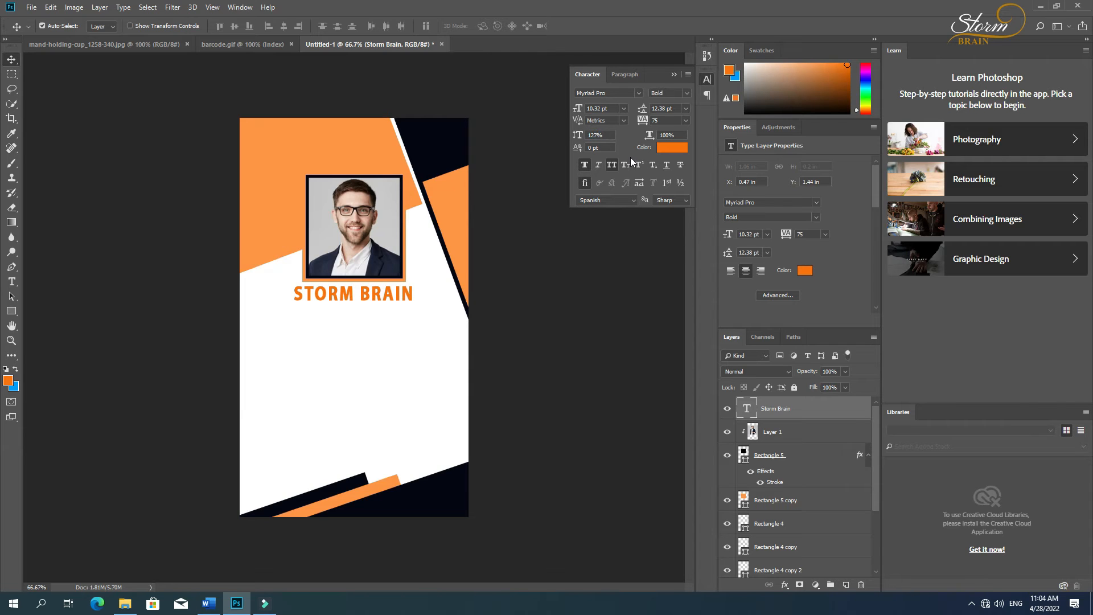
{"action": "key", "text": "Down"}
{"action": "key", "text": "Down"}
{"action": "key", "text": "Down"}
{"action": "key", "text": "Down"}
{"action": "key", "text": "Down"}
{"action": "key", "text": "Down"}
{"action": "key", "text": "Down"}
{"action": "key", "text": "Down"}
{"action": "key", "text": "Down"}
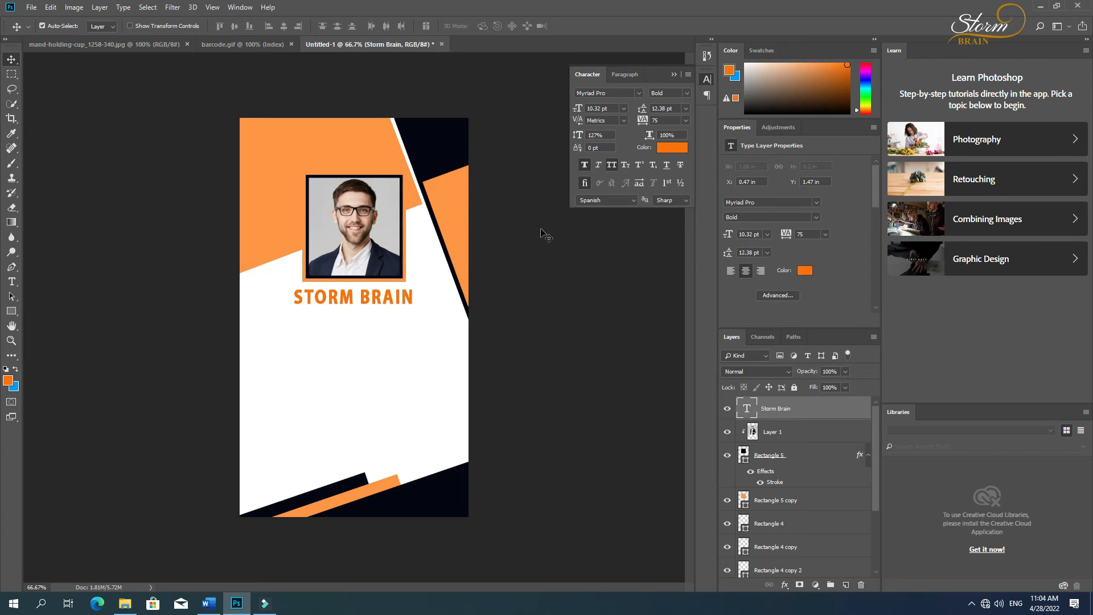
Step: Set the heading's leading to Auto and tracking to 0, then enlarge it to about 107%
{"action": "left_click", "coordinate": [684, 111]}
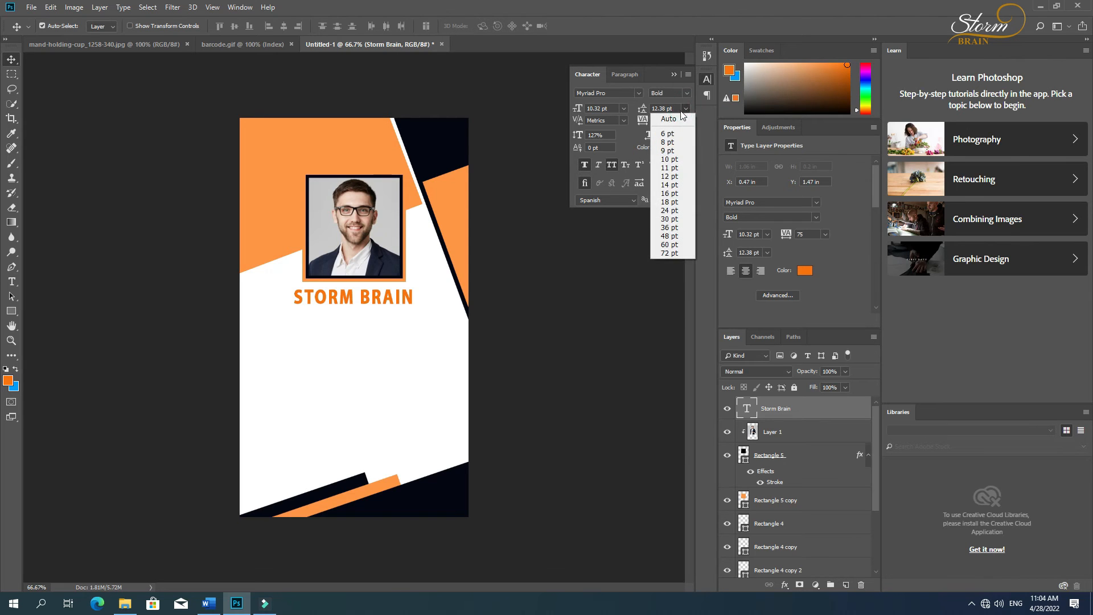
{"action": "left_click", "coordinate": [675, 115]}
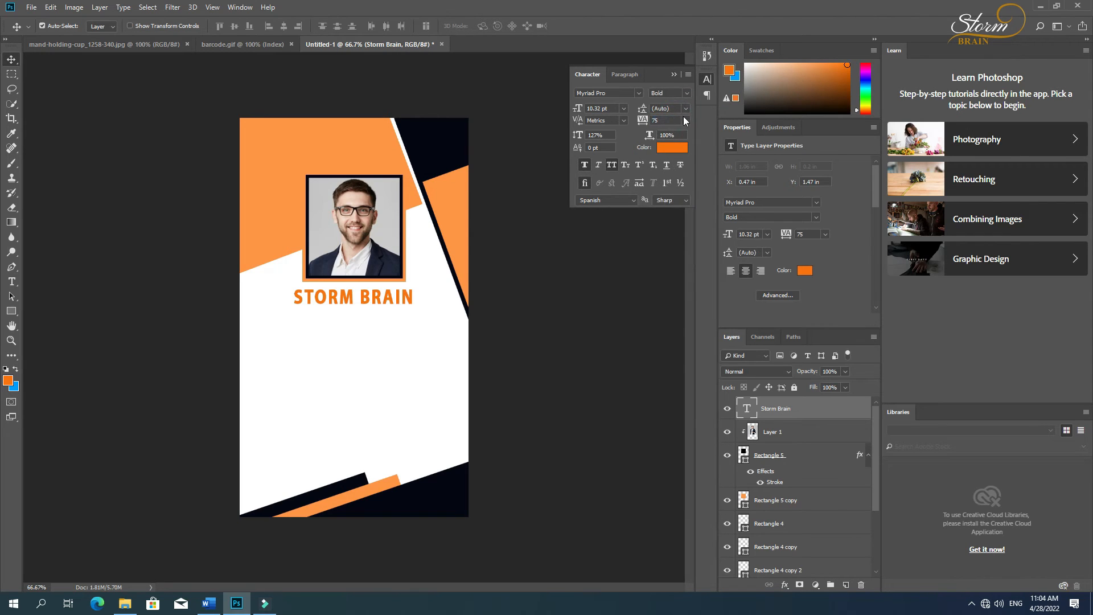
{"action": "left_click", "coordinate": [687, 119]}
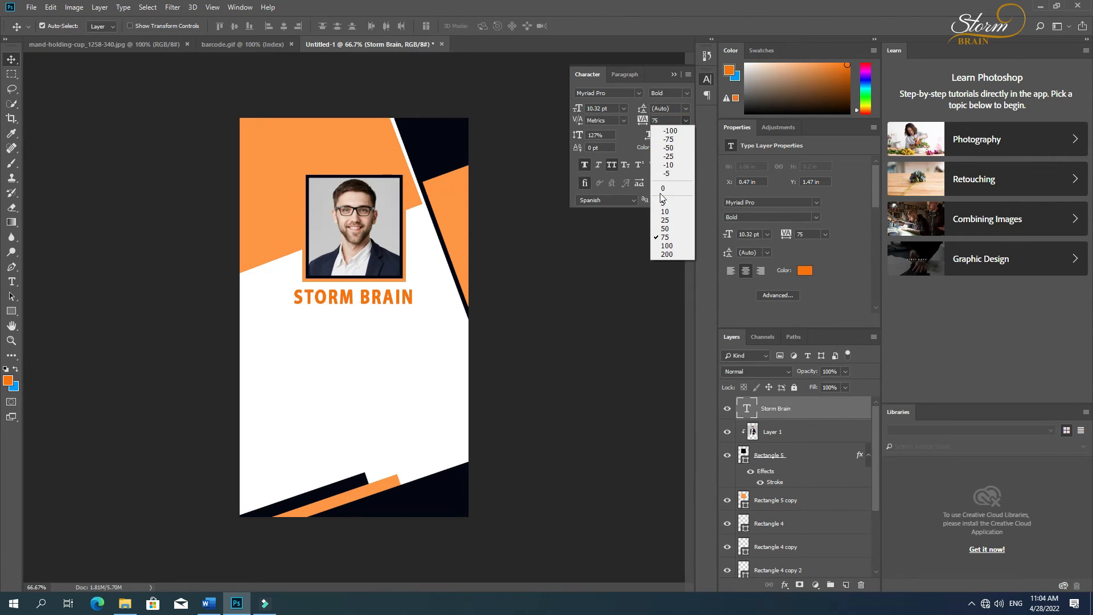
{"action": "left_click", "coordinate": [662, 188]}
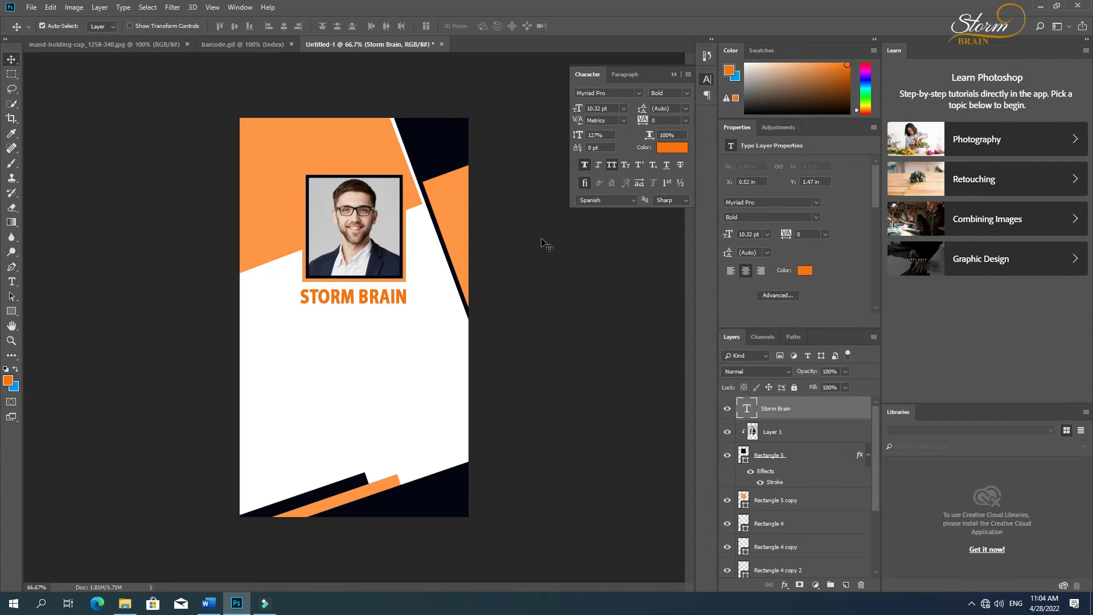
{"action": "key", "text": "ctrl+t"}
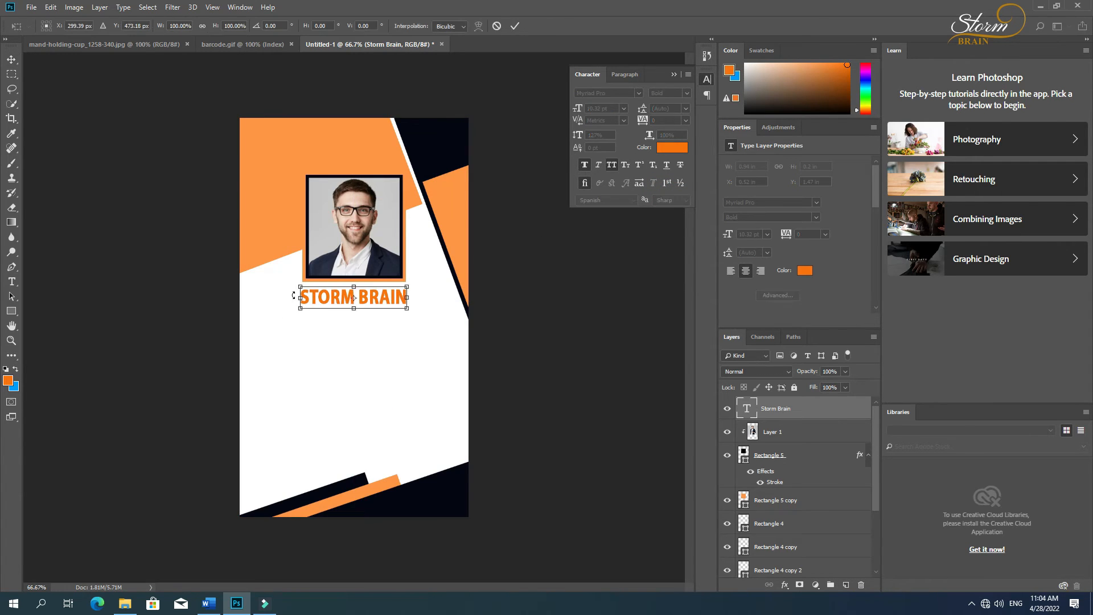
{"action": "left_click_drag", "start_coordinate": [407, 309], "coordinate": [412, 313]}
{"action": "key", "text": "Return"}
Step: Recolour the STORM BRAIN text dark navy sampled from the card
{"action": "key", "text": "t"}
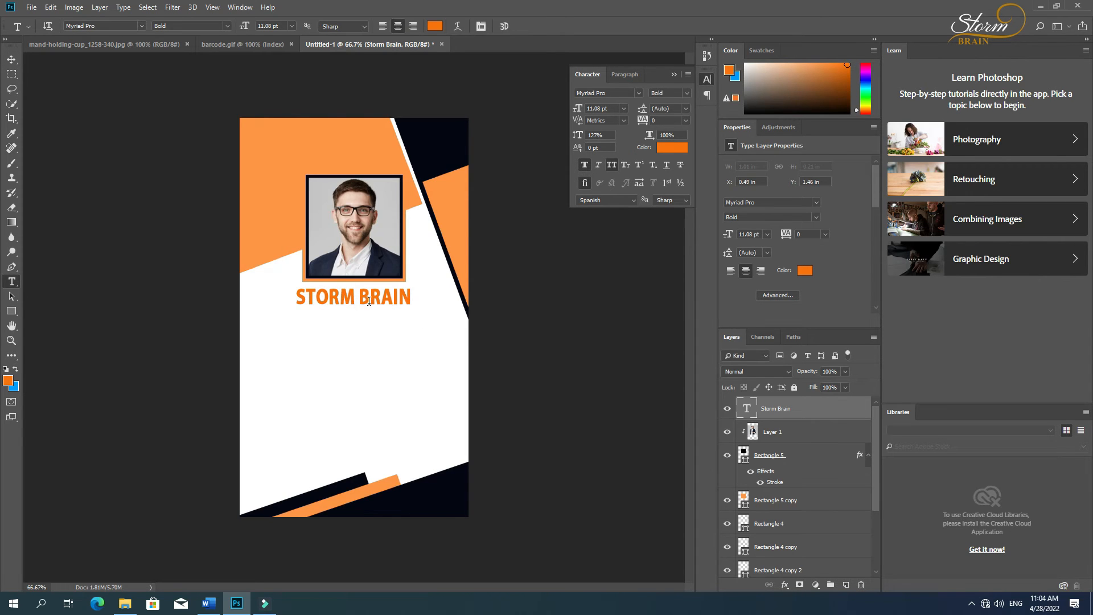
{"action": "triple_click", "coordinate": [362, 302]}
{"action": "left_click", "coordinate": [8, 380]}
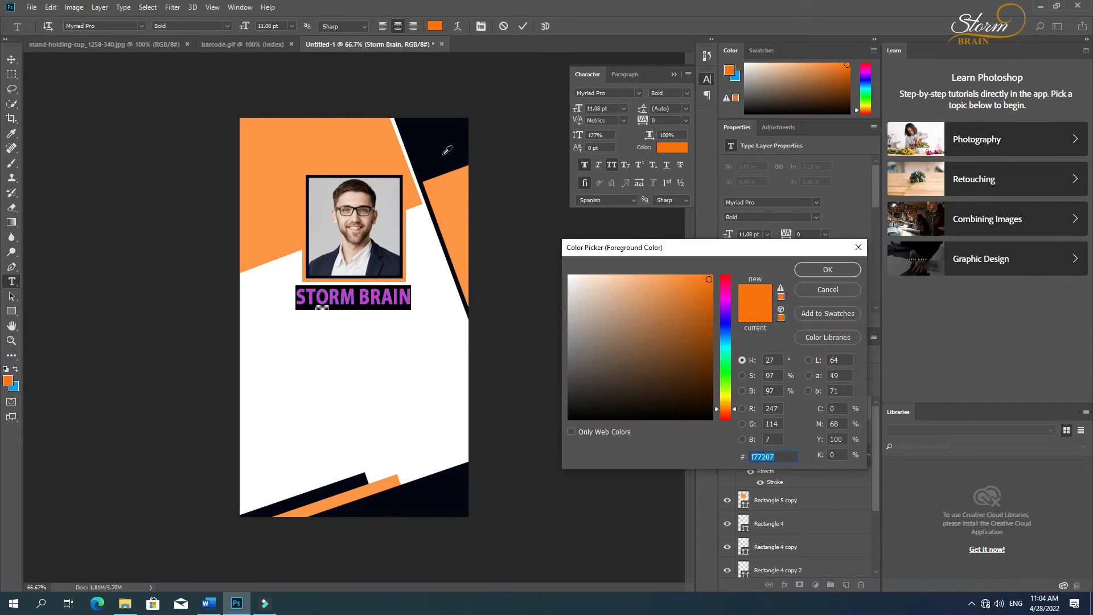
{"action": "left_click", "coordinate": [439, 155]}
{"action": "left_click", "coordinate": [828, 269]}
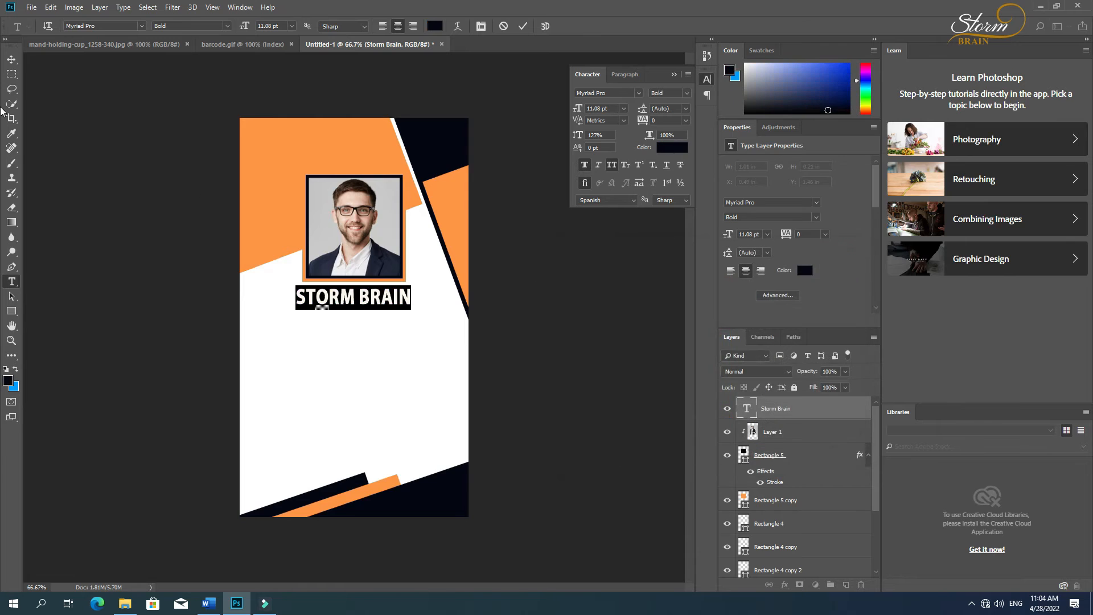
{"action": "left_click", "coordinate": [10, 59]}
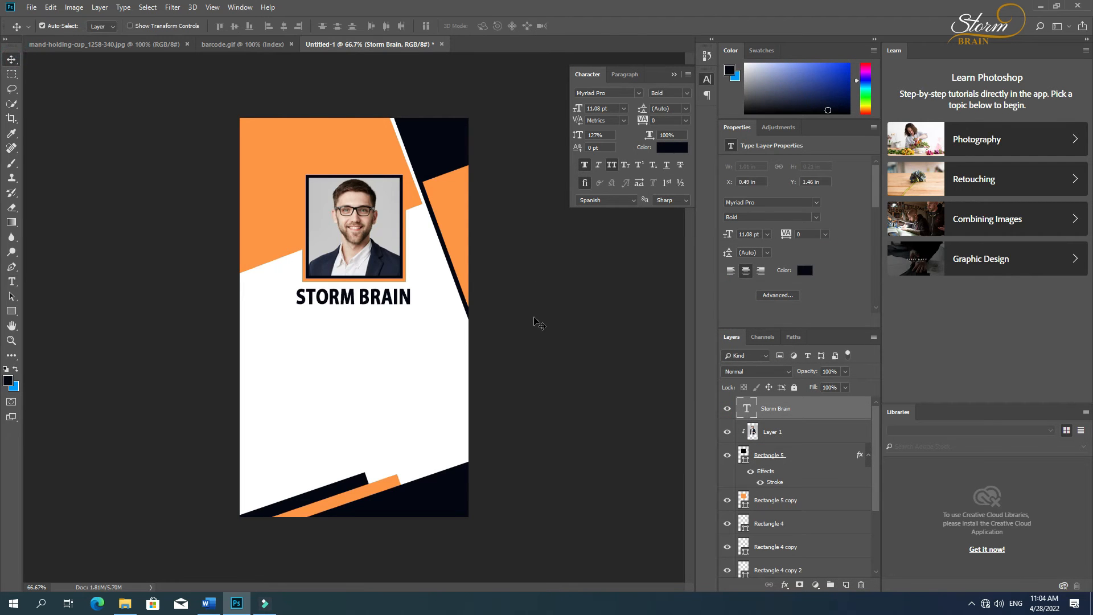
{"action": "left_click", "coordinate": [533, 319]}
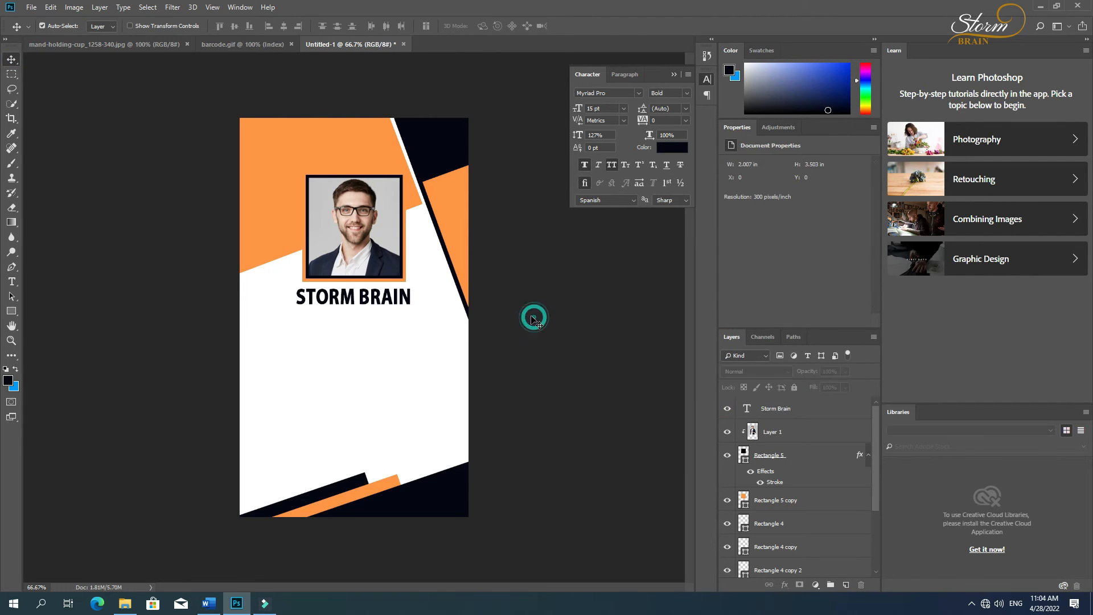
{"action": "left_click", "coordinate": [11, 311]}
Step: Draw a bar below STORM BRAIN with 27 px rounded corners, shifted left under the heading
{"action": "left_click_drag", "start_coordinate": [307, 311], "coordinate": [410, 331]}
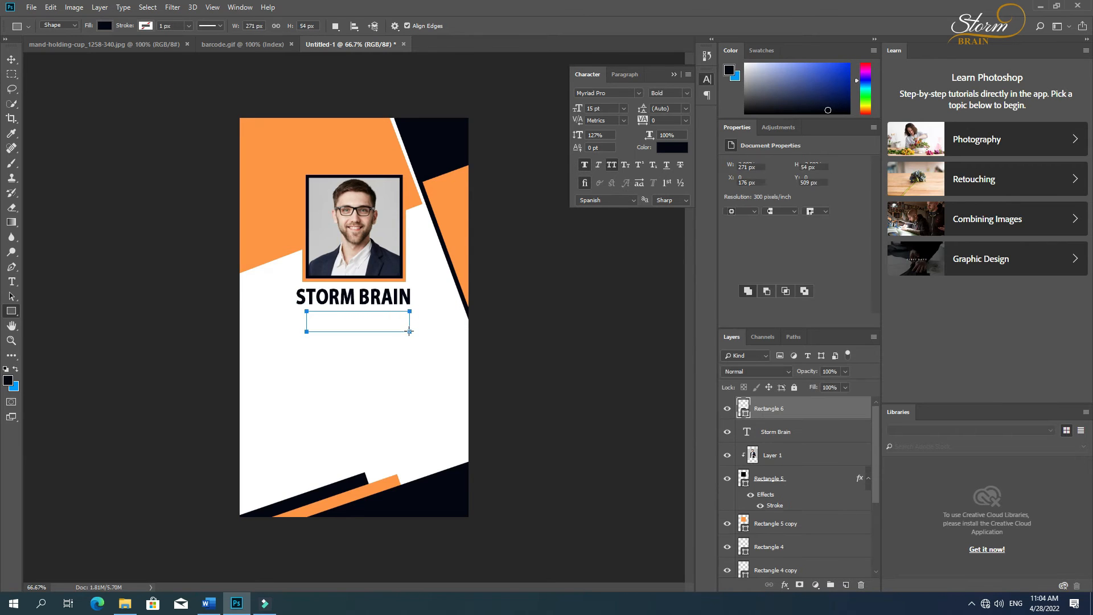
{"action": "left_click_drag", "start_coordinate": [728, 242], "coordinate": [743, 242]}
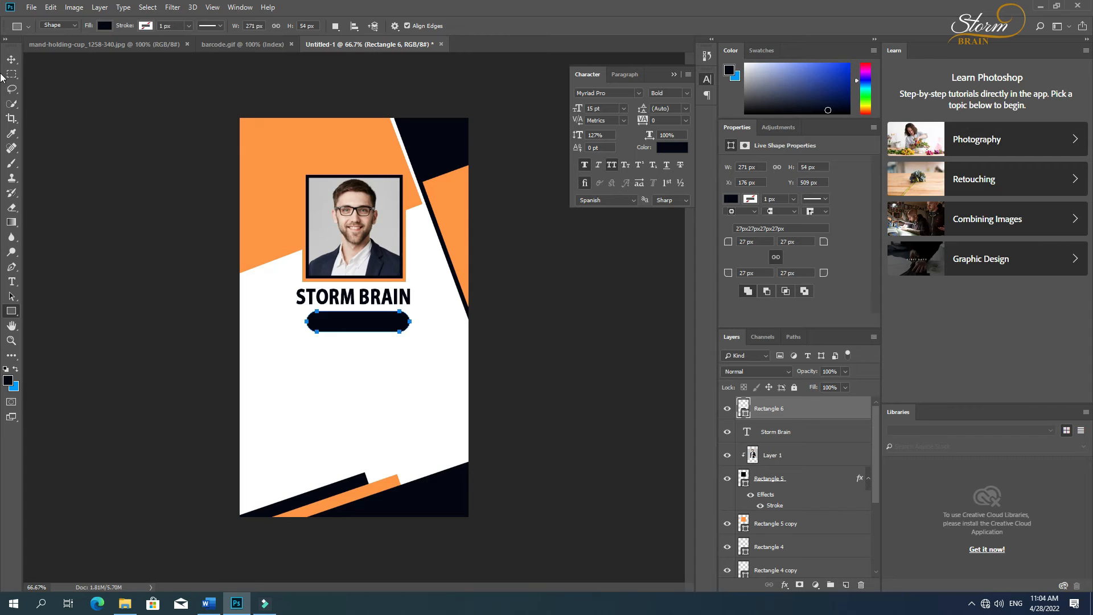
{"action": "left_click", "coordinate": [11, 60]}
{"action": "left_click_drag", "start_coordinate": [374, 317], "coordinate": [366, 323]}
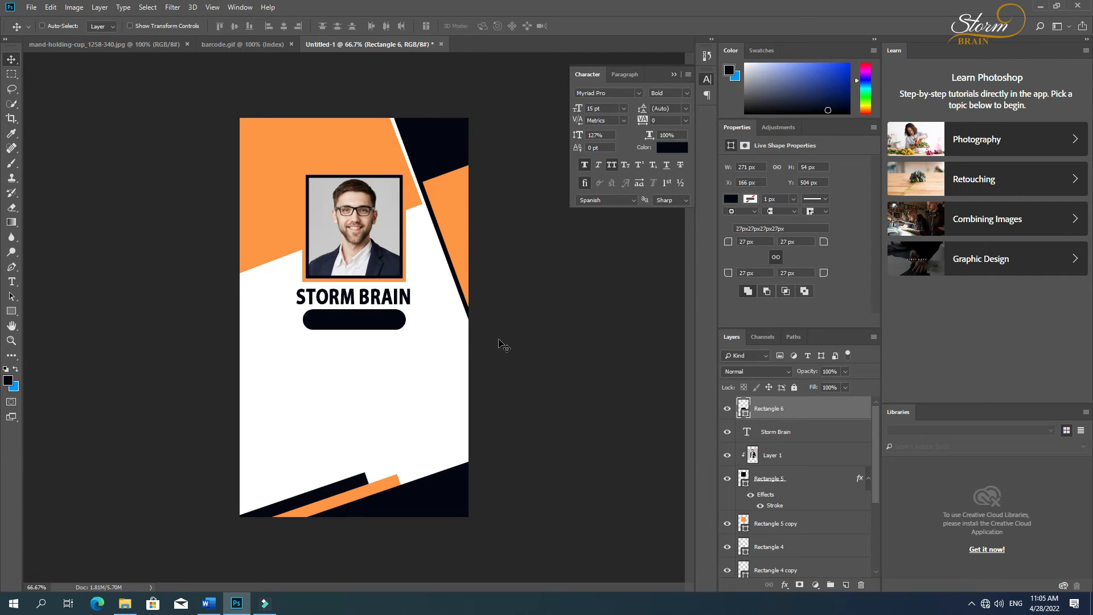
Step: Shrink the pill slightly, nudge it up, and fill it with the card's orange
{"action": "key", "text": "ctrl+t"}
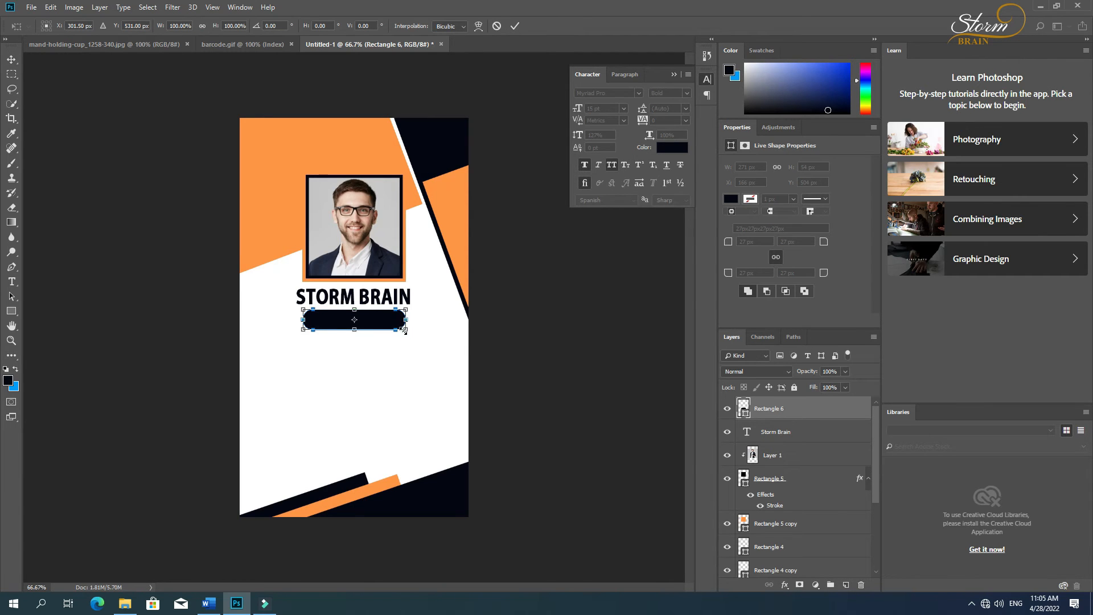
{"action": "left_click_drag", "start_coordinate": [405, 331], "coordinate": [401, 330]}
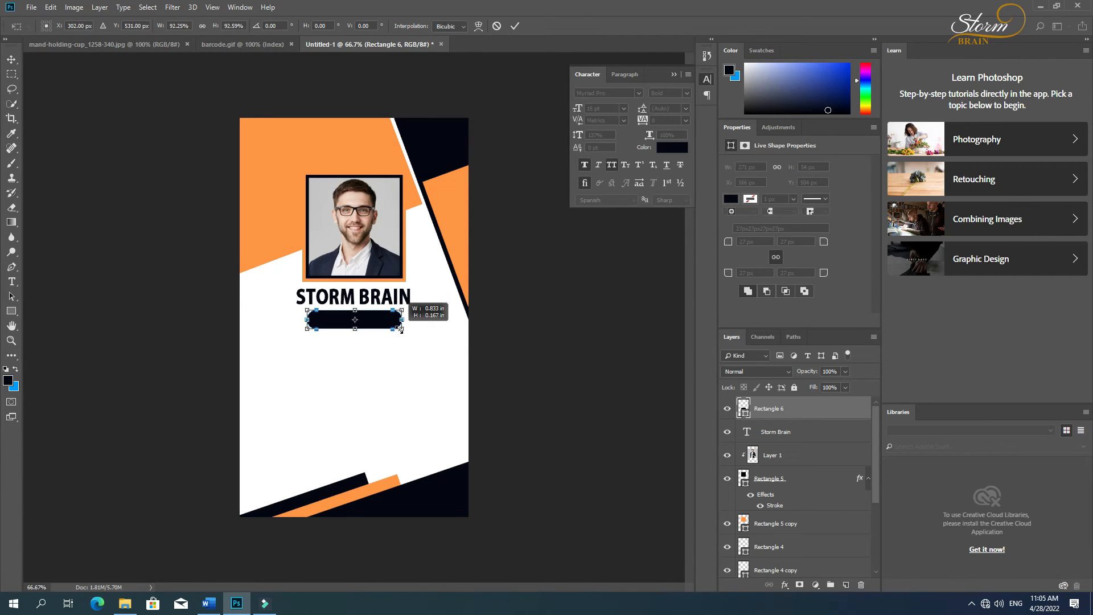
{"action": "key", "text": "Return"}
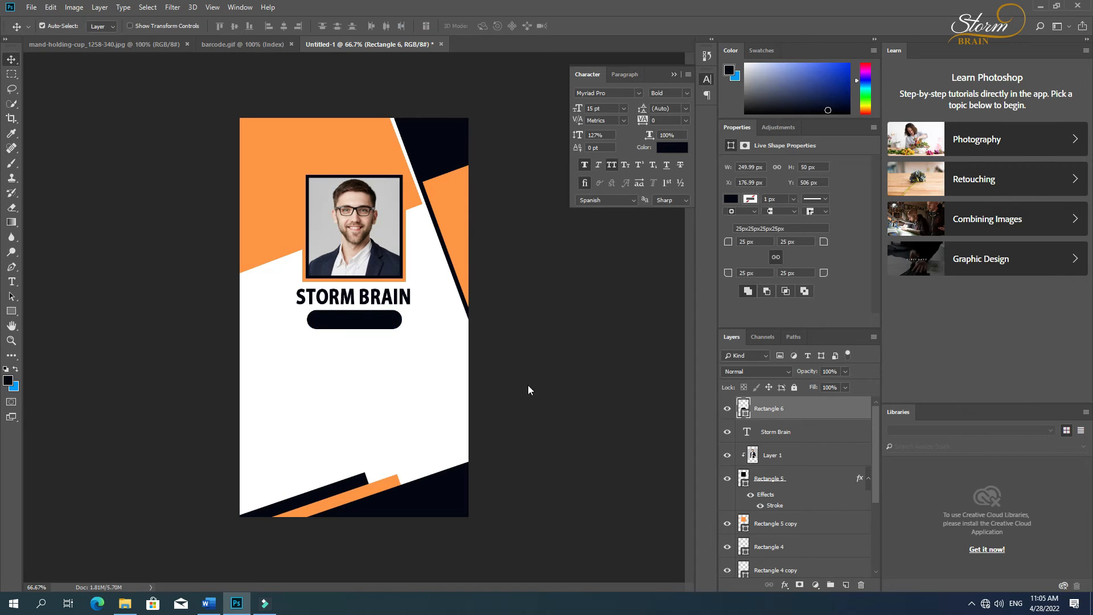
{"action": "key", "text": "Up"}
{"action": "key", "text": "Up"}
{"action": "key", "text": "Up"}
{"action": "key", "text": "Up"}
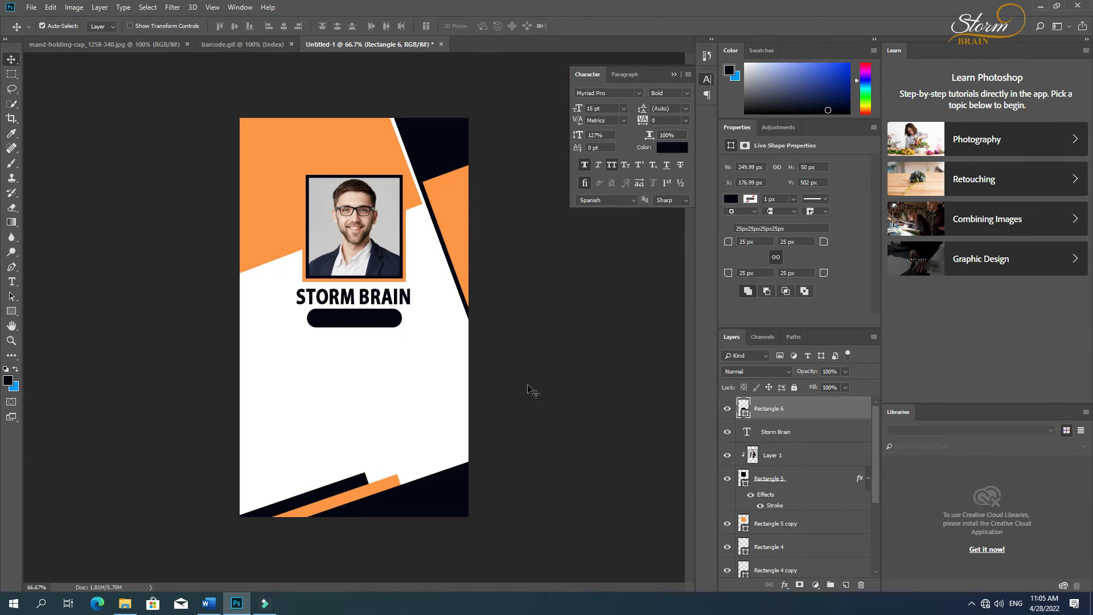
{"action": "double_click", "coordinate": [746, 415]}
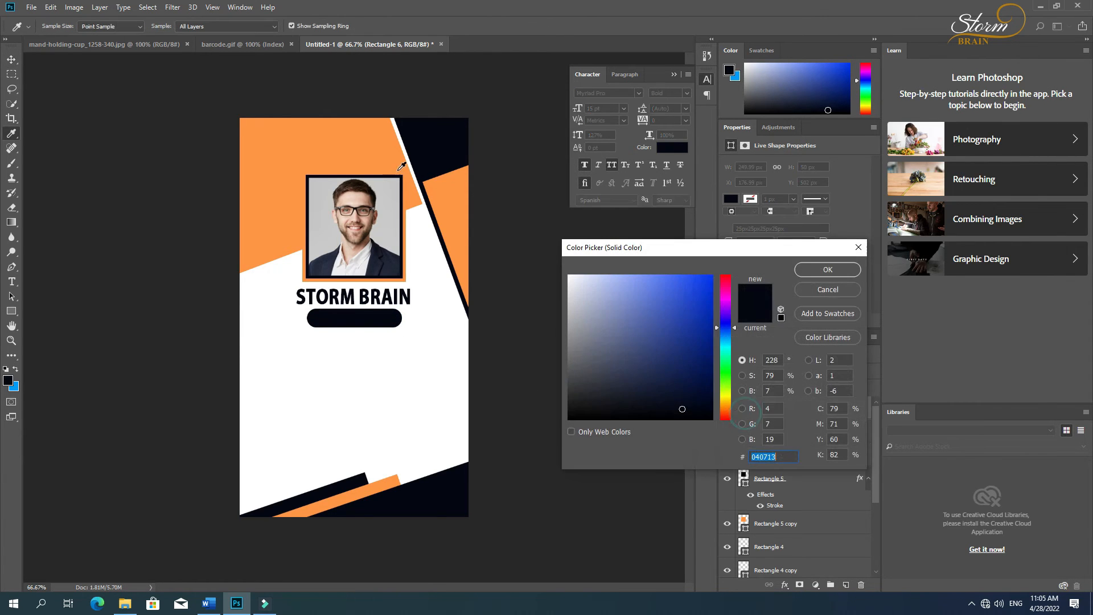
{"action": "left_click", "coordinate": [378, 156]}
{"action": "left_click", "coordinate": [824, 273]}
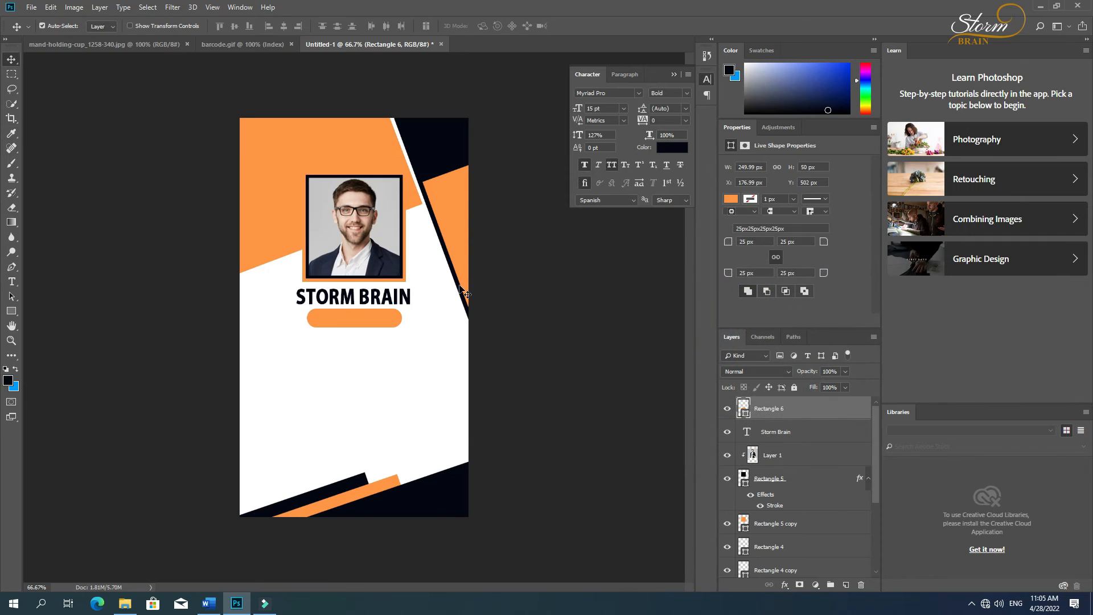
{"action": "key", "text": "t"}
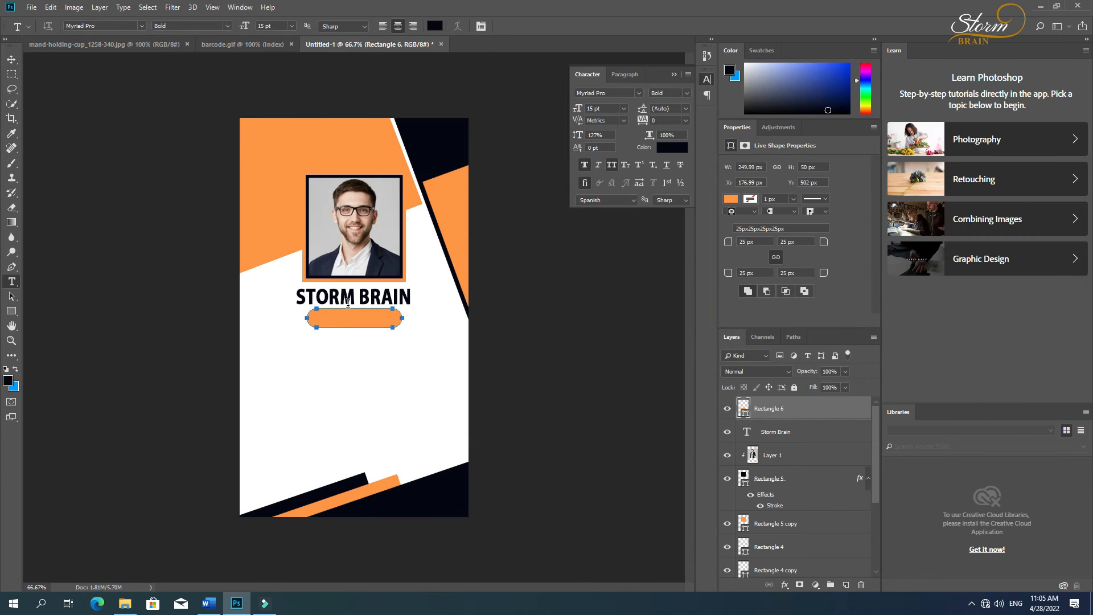
Step: Type GRAPHIC DESIGNER below the pill with All Caps and Faux Bold off, style Regular
{"action": "left_click", "coordinate": [338, 369]}
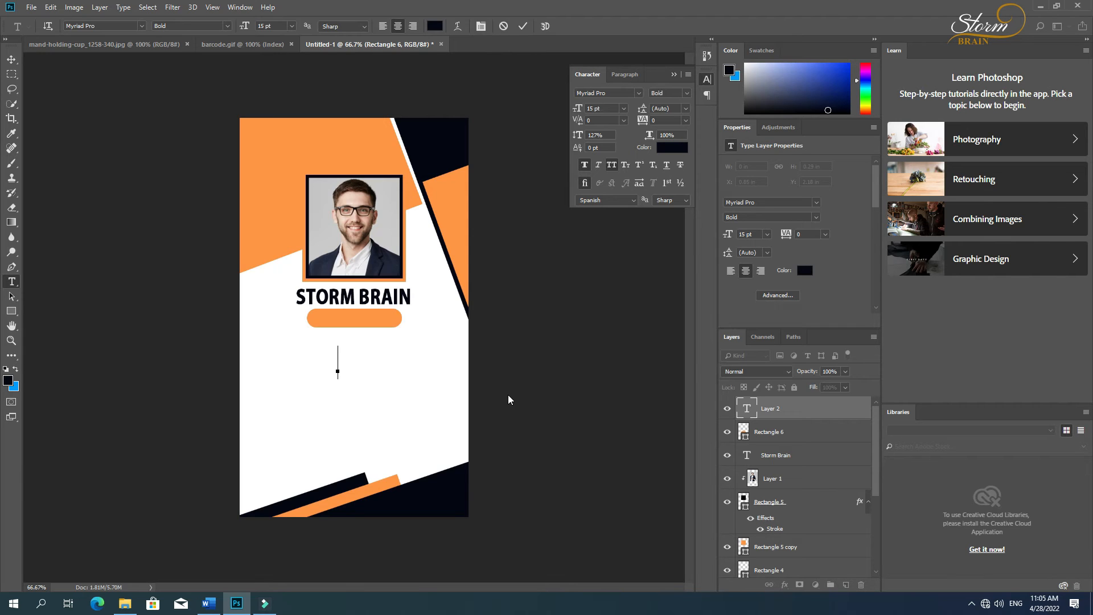
{"action": "type", "text": "GRA"}
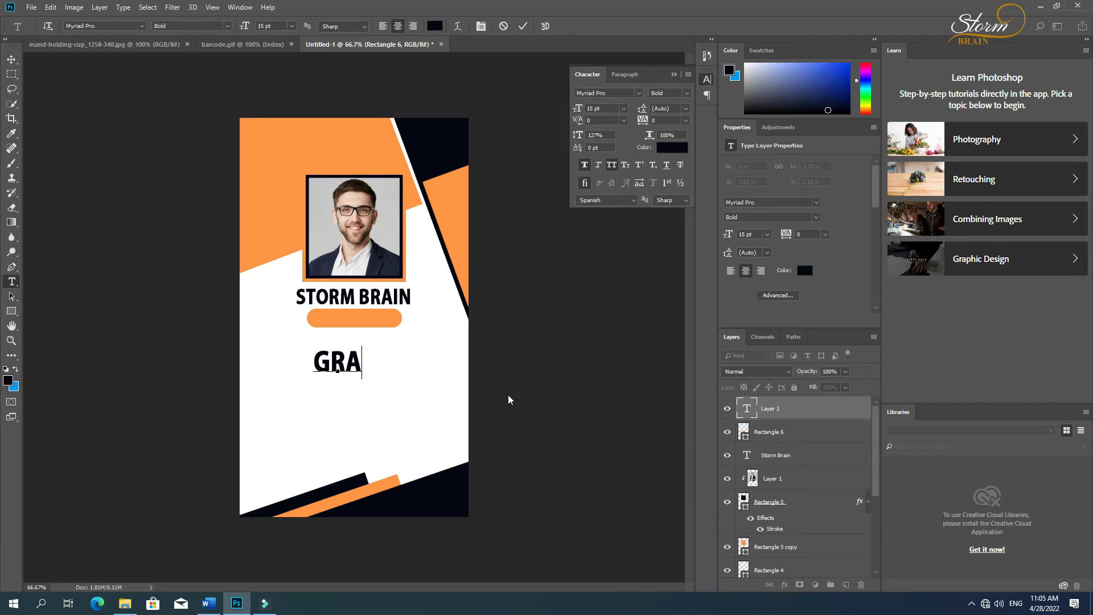
{"action": "type", "text": "PHI"}
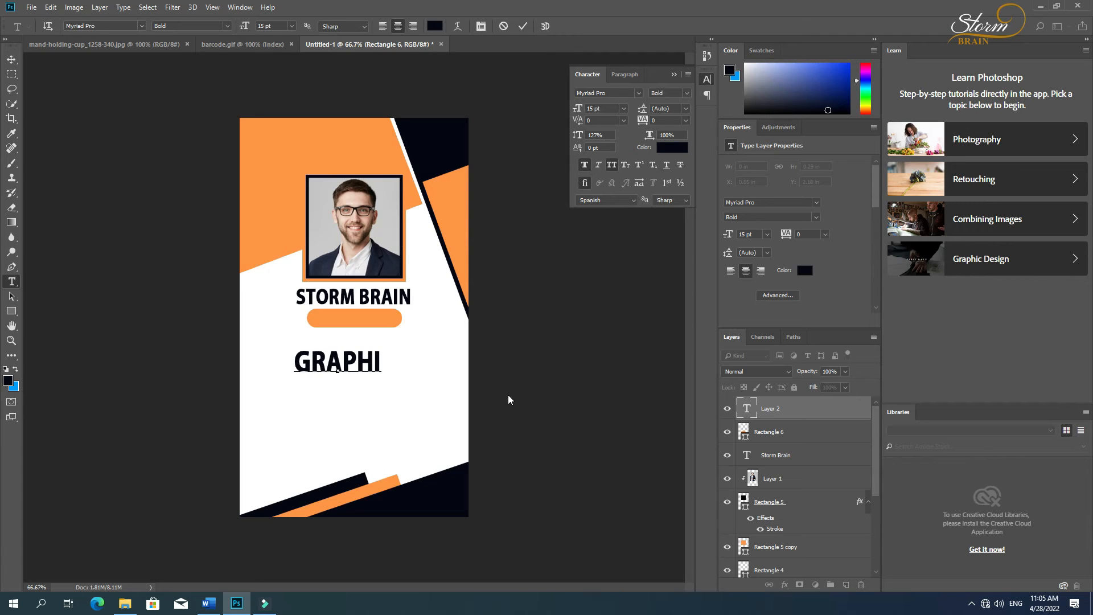
{"action": "type", "text": "C"}
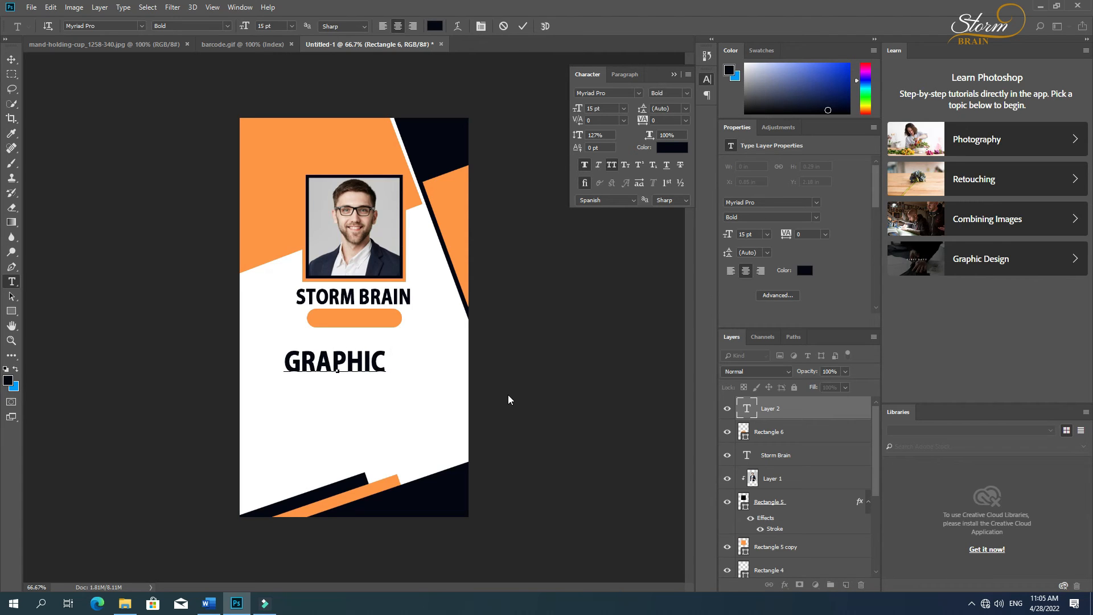
{"action": "type", "text": " DES"}
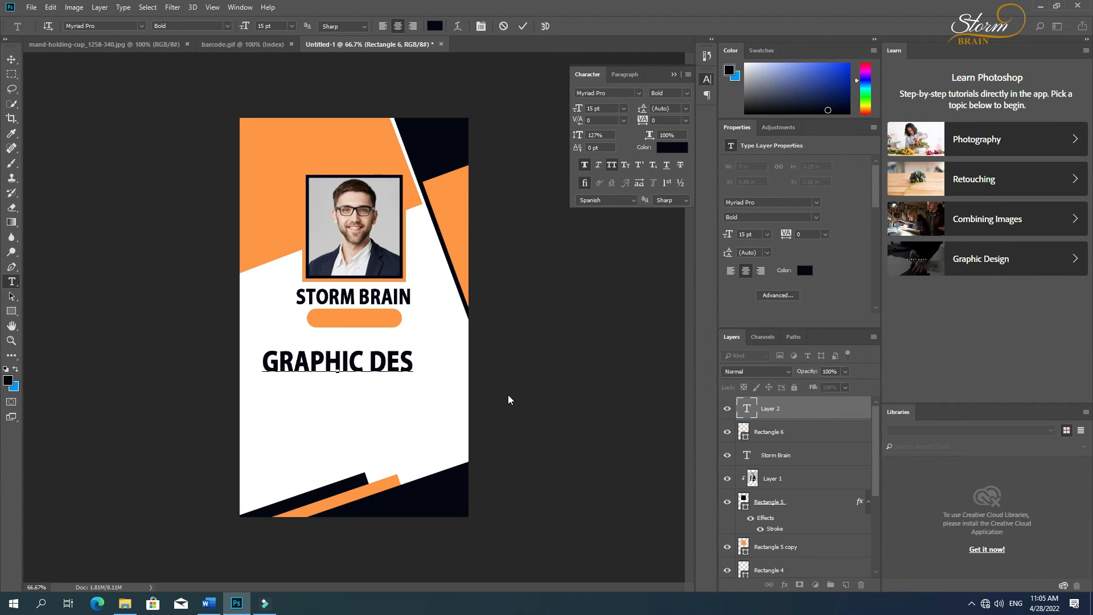
{"action": "type", "text": "IG"}
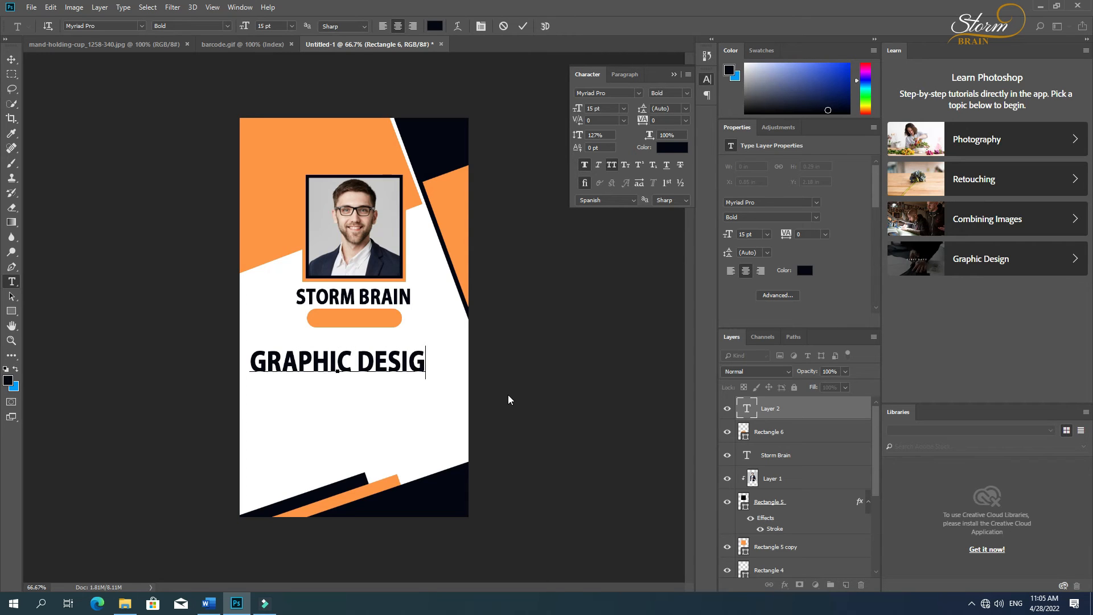
{"action": "type", "text": "NER"}
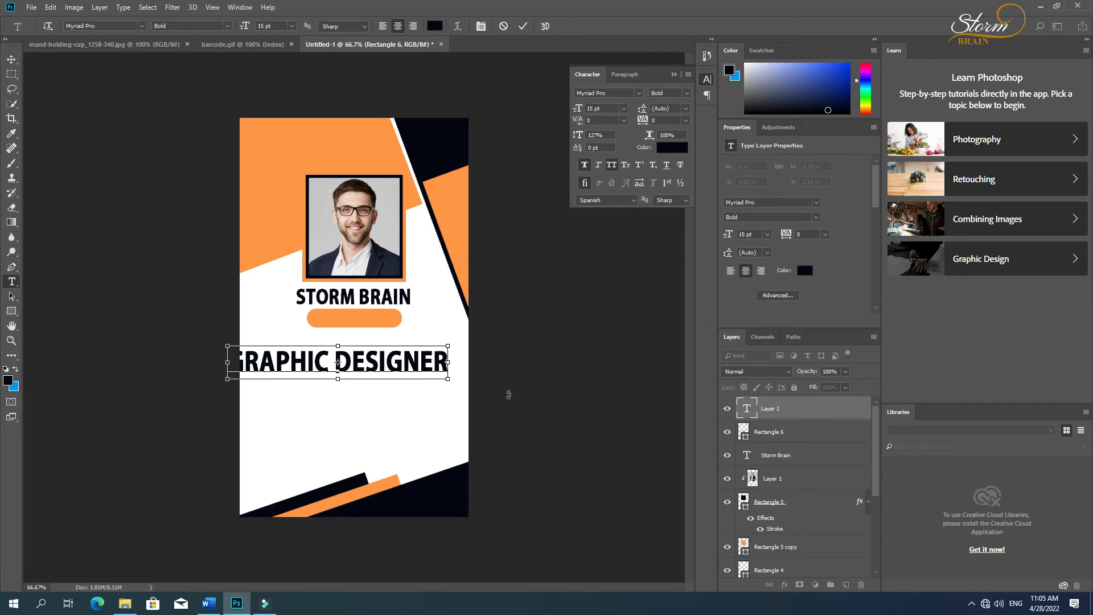
{"action": "key", "text": "ctrl+a"}
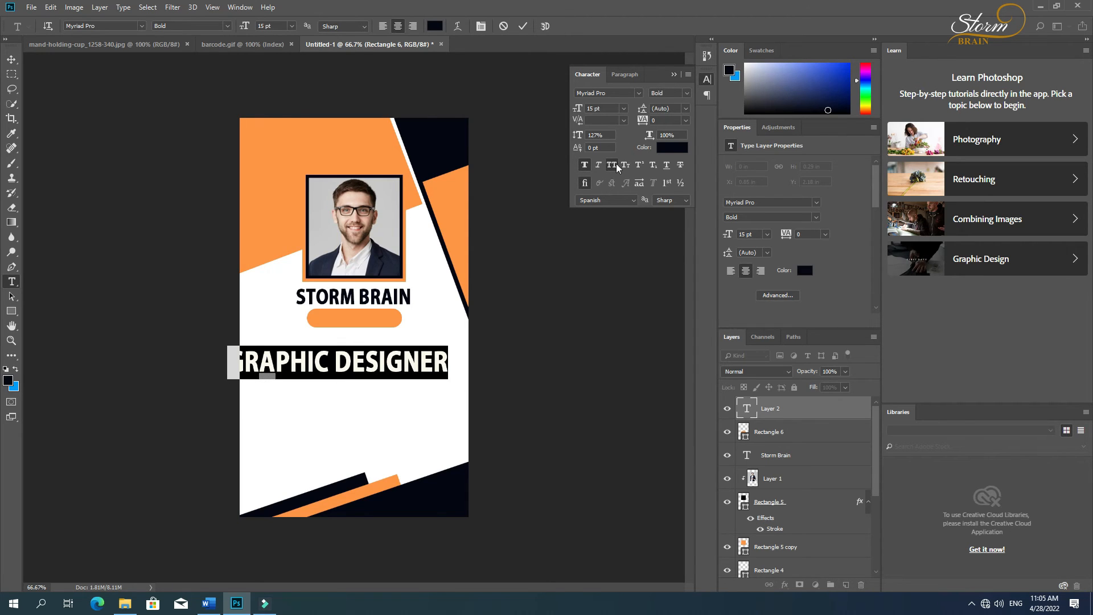
{"action": "left_click", "coordinate": [614, 164]}
{"action": "left_click", "coordinate": [588, 165]}
{"action": "left_click", "coordinate": [686, 93]}
{"action": "left_click", "coordinate": [669, 106]}
{"action": "left_click", "coordinate": [11, 59]}
{"action": "left_click_drag", "start_coordinate": [340, 372], "coordinate": [338, 371]}
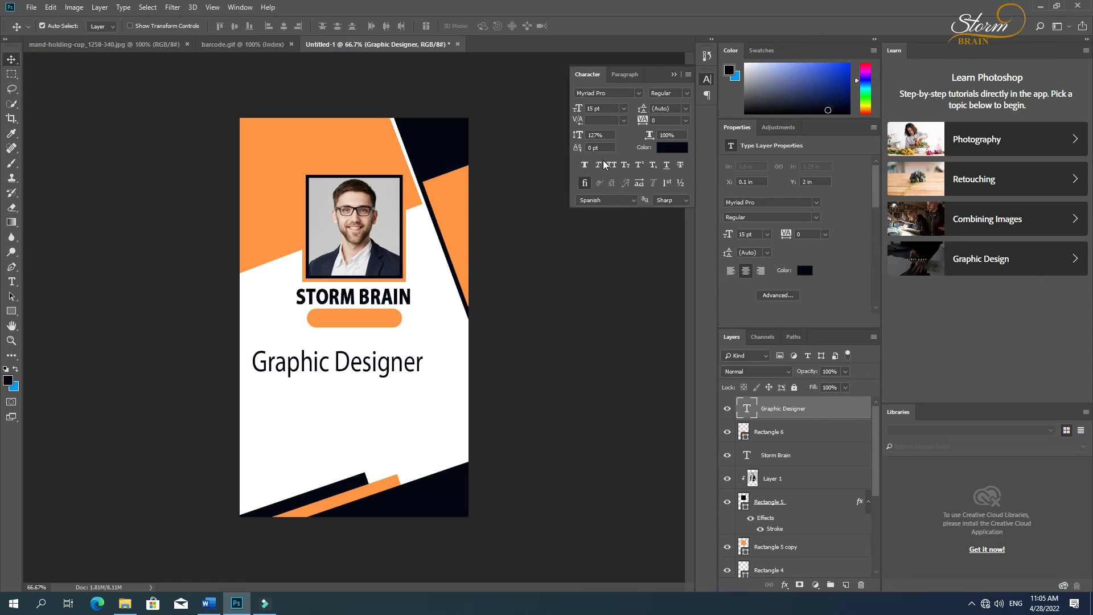
Step: Reset the Graphic Designer text's vertical scale from 127% to 100%
{"action": "key", "text": "t"}
{"action": "left_click", "coordinate": [372, 376]}
{"action": "key", "text": "ctrl+a"}
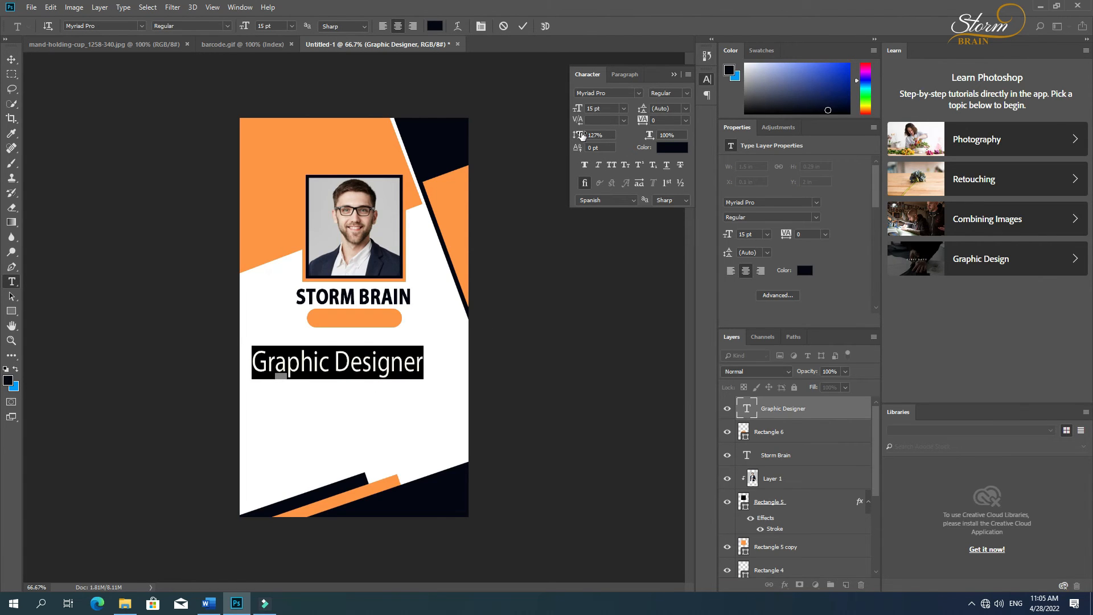
{"action": "left_click", "coordinate": [607, 136]}
{"action": "type", "text": "1"}
{"action": "key", "text": "Escape"}
{"action": "left_click", "coordinate": [607, 136]}
{"action": "type", "text": "100"}
{"action": "key", "text": "Return"}
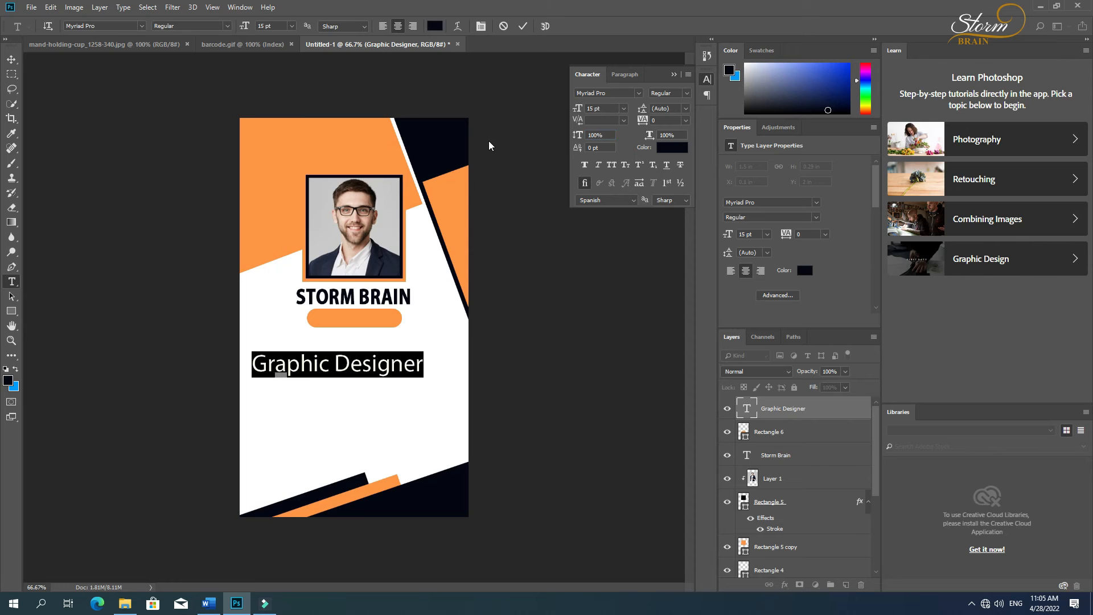
{"action": "left_click", "coordinate": [12, 59]}
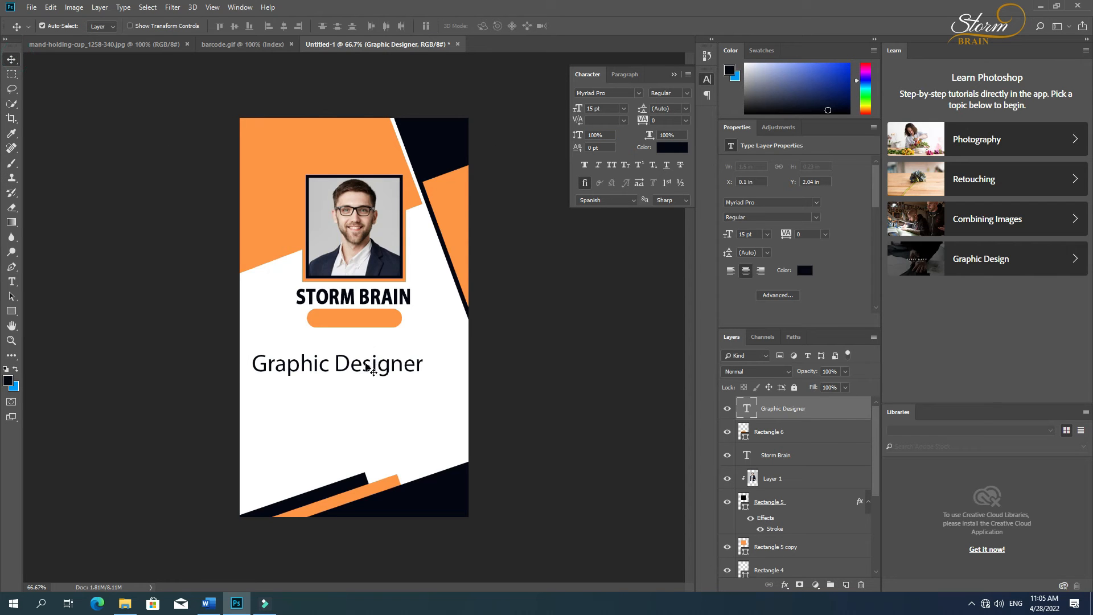
{"action": "key", "text": "ctrl+t"}
Step: Shrink the Graphic Designer text onto the pill and colour it white
{"action": "left_click_drag", "start_coordinate": [424, 378], "coordinate": [382, 323]}
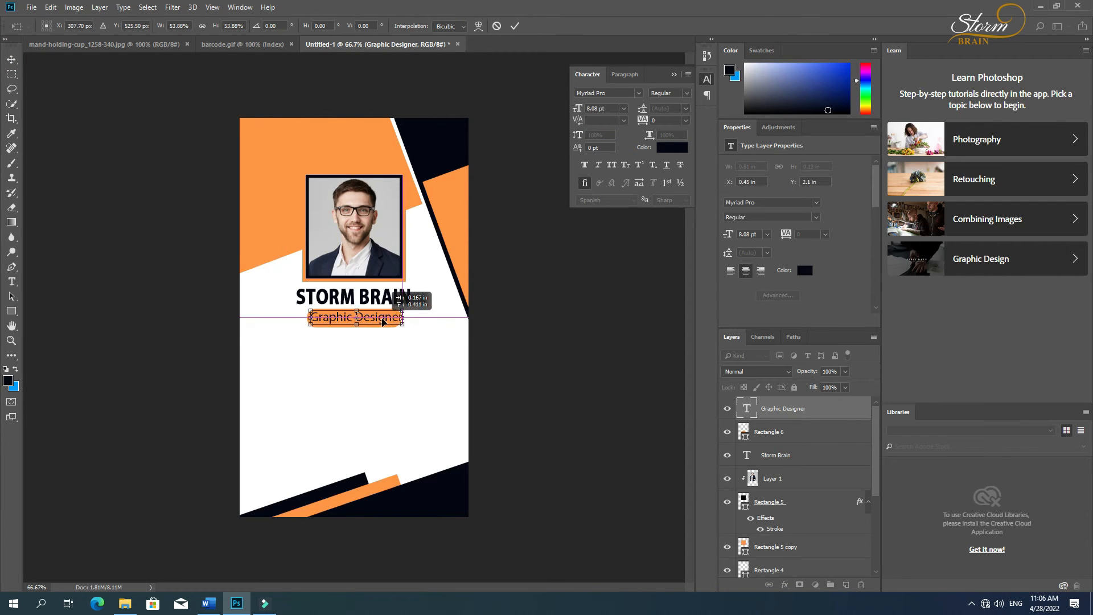
{"action": "key", "text": "Return"}
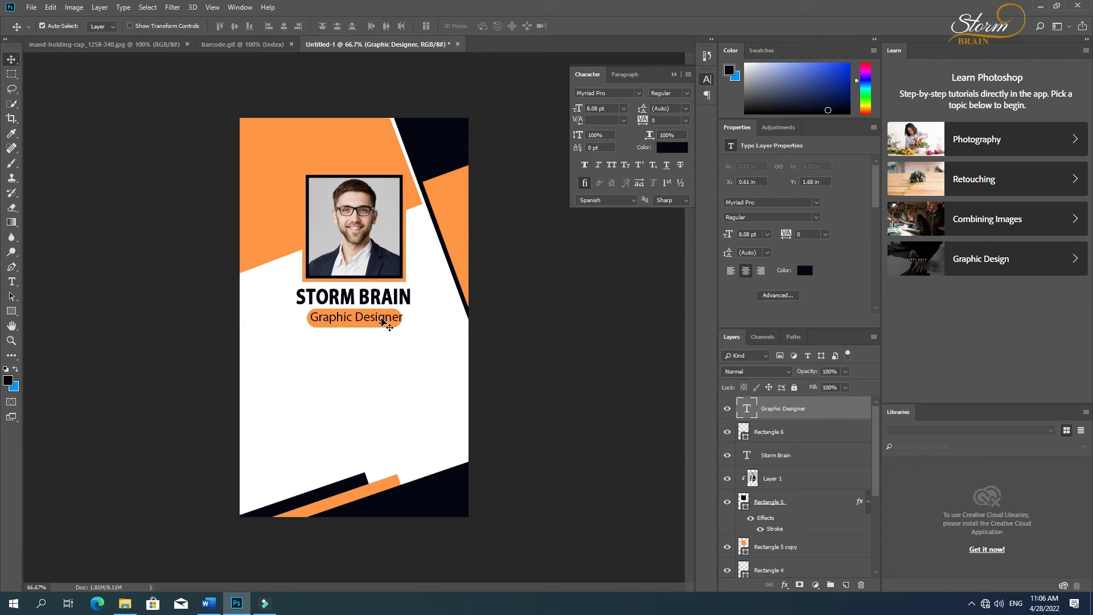
{"action": "key", "text": "t"}
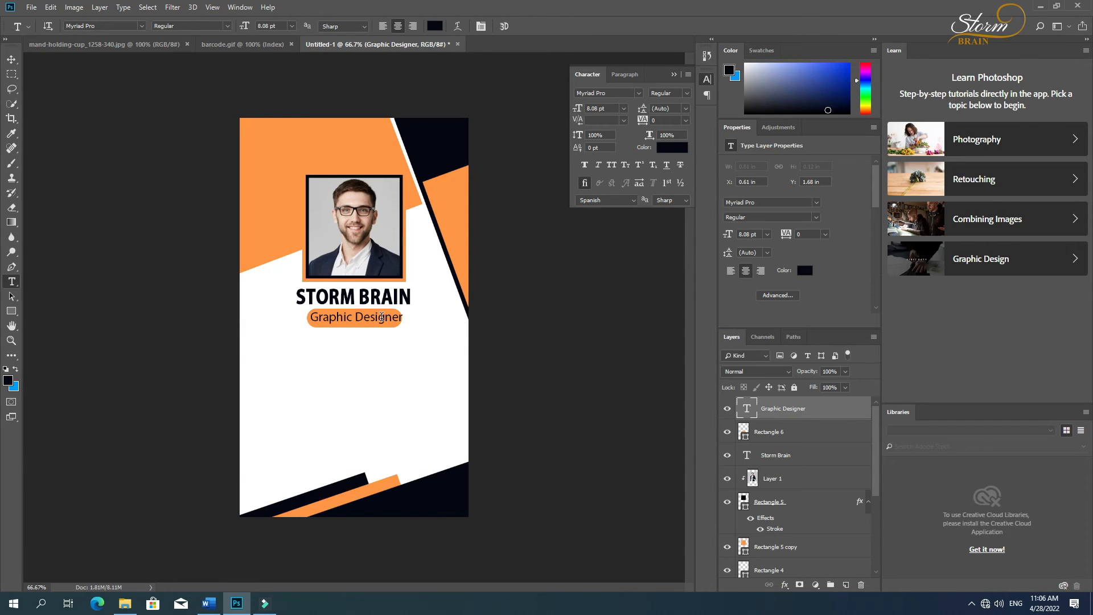
{"action": "triple_click", "coordinate": [382, 317]}
{"action": "left_click", "coordinate": [11, 379]}
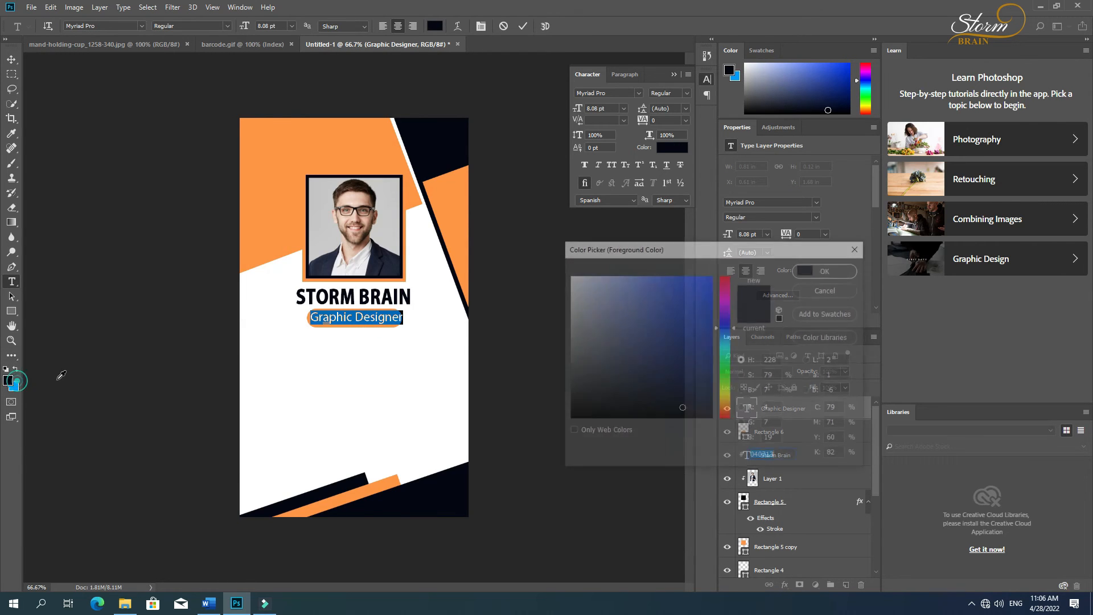
{"action": "left_click_drag", "start_coordinate": [629, 305], "coordinate": [473, 245]}
{"action": "left_click", "coordinate": [837, 267]}
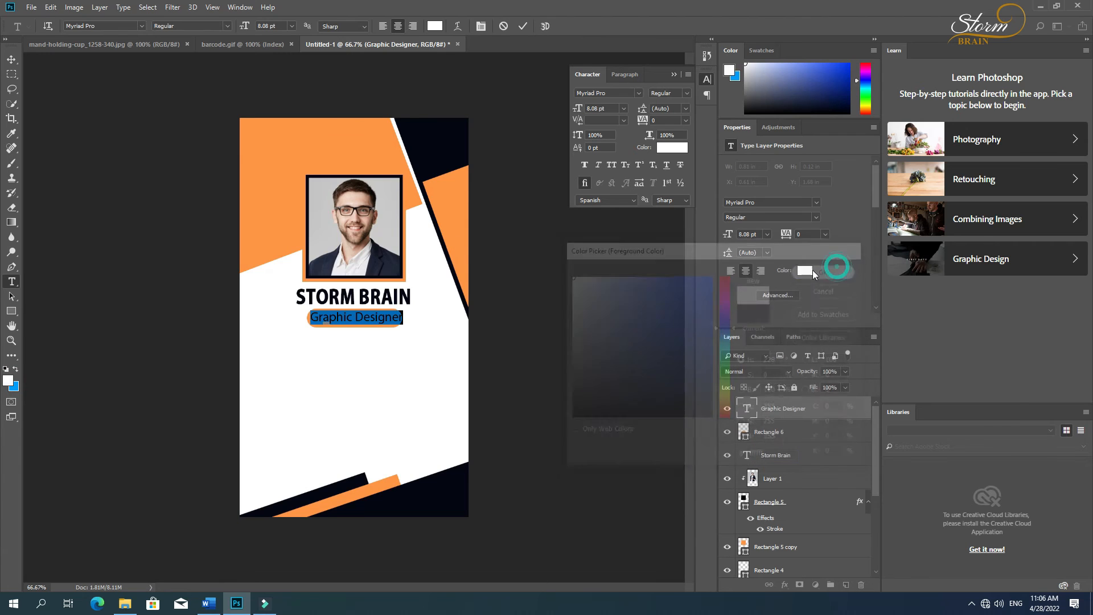
Step: Scale the text to about 89% and centre it horizontally on the orange pill
{"action": "left_click", "coordinate": [11, 59]}
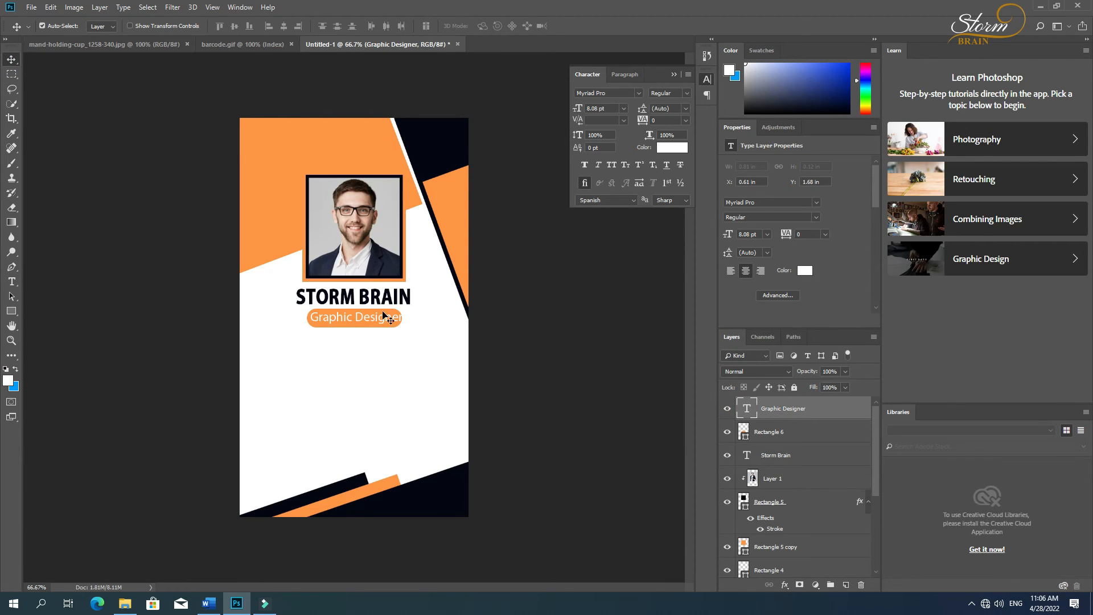
{"action": "key", "text": "ctrl+t"}
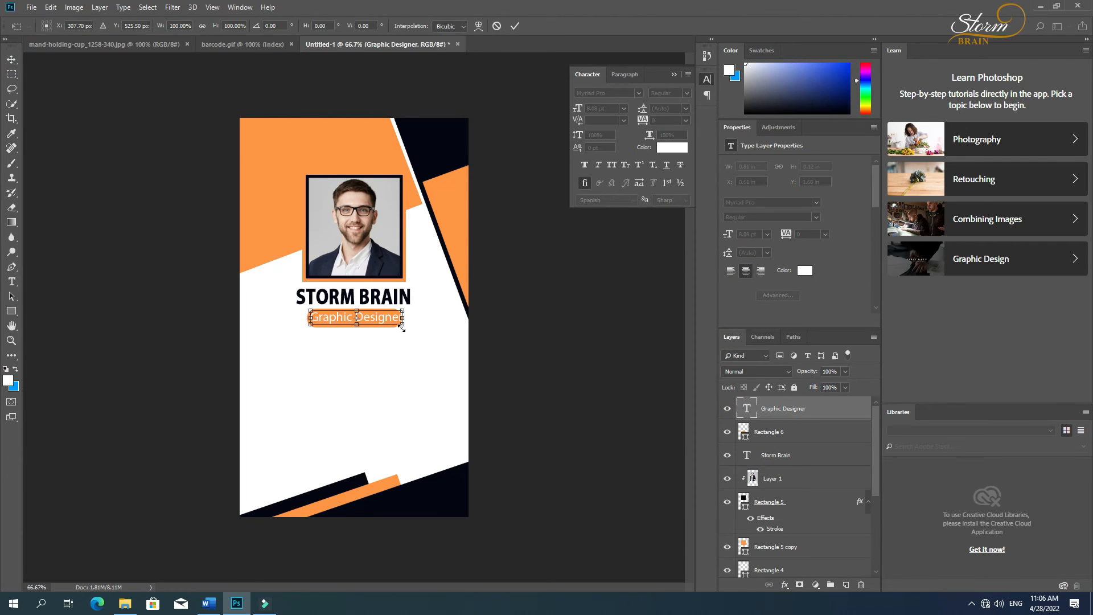
{"action": "left_click_drag", "start_coordinate": [402, 326], "coordinate": [397, 323]}
{"action": "key", "text": "Return"}
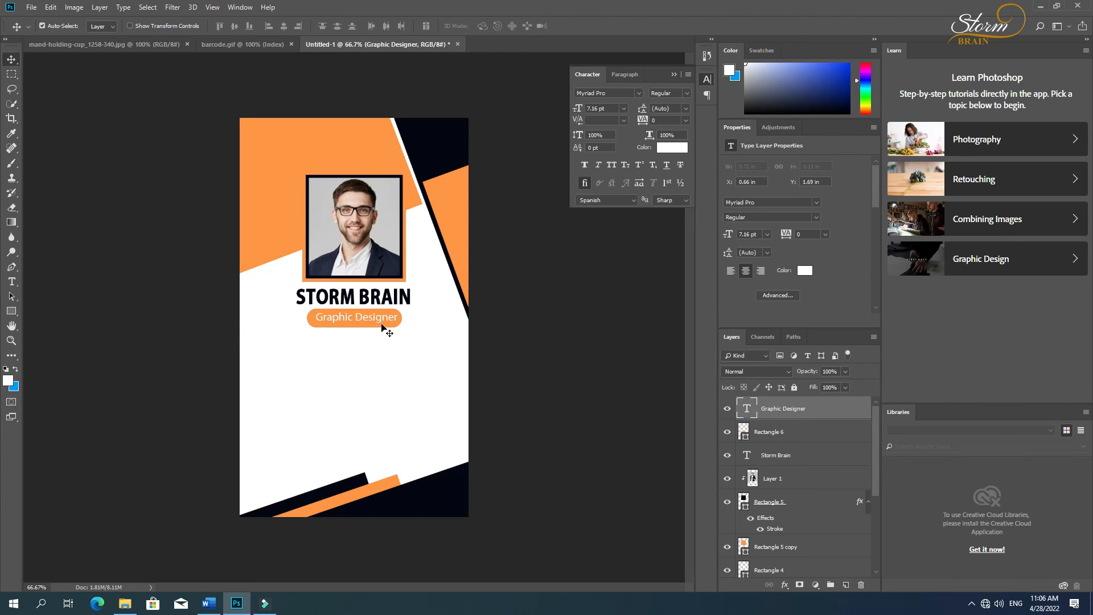
{"action": "left_click", "coordinate": [382, 329]}
{"action": "left_click", "coordinate": [283, 26]}
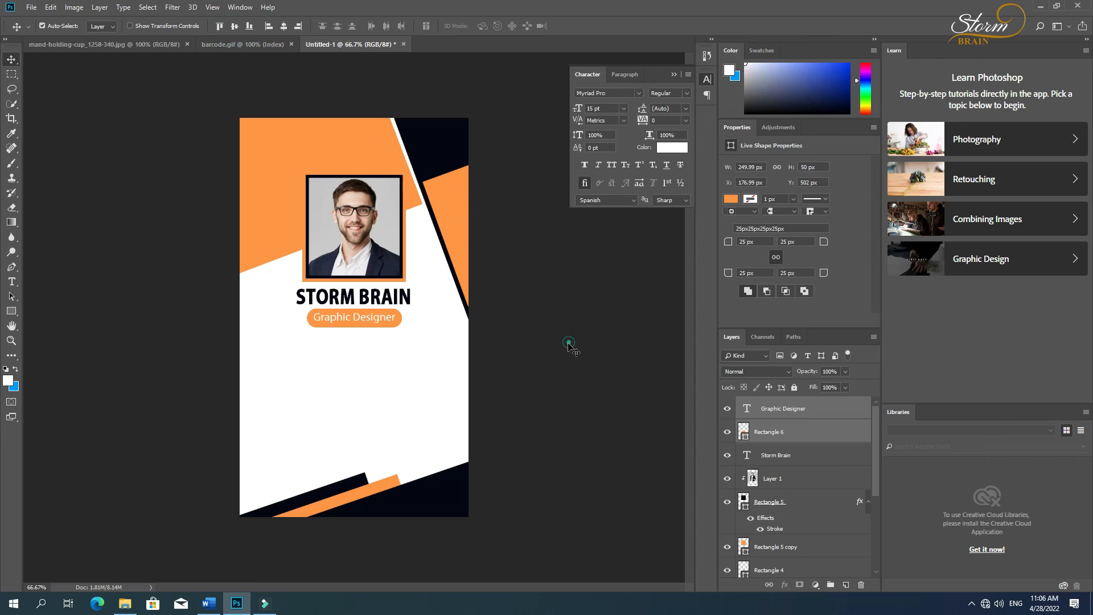
{"action": "left_click", "coordinate": [569, 343]}
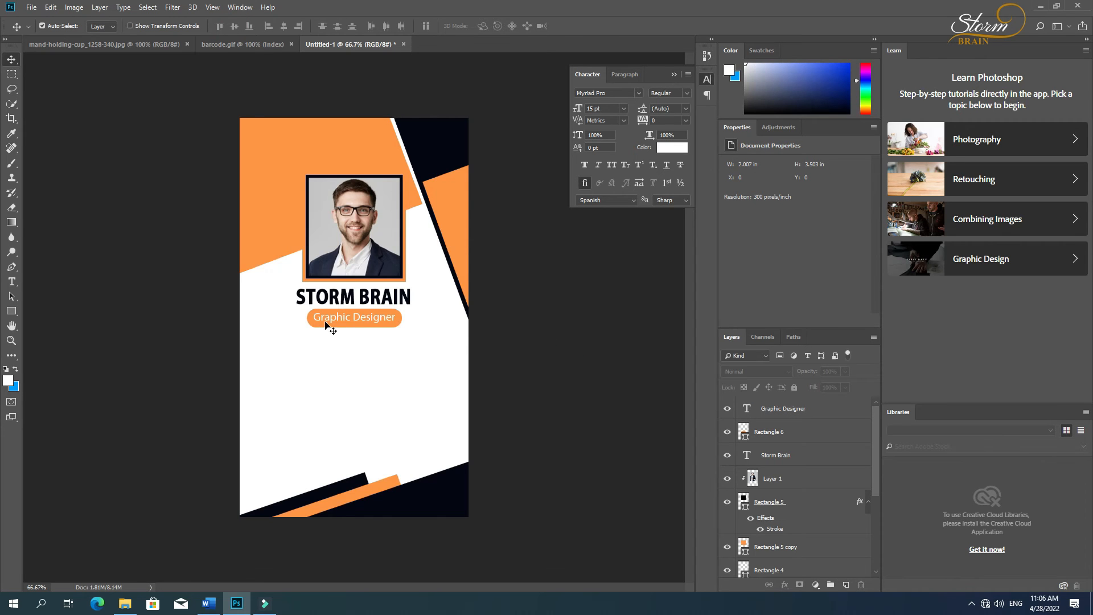
{"action": "key", "text": "t"}
{"action": "left_click", "coordinate": [287, 367]}
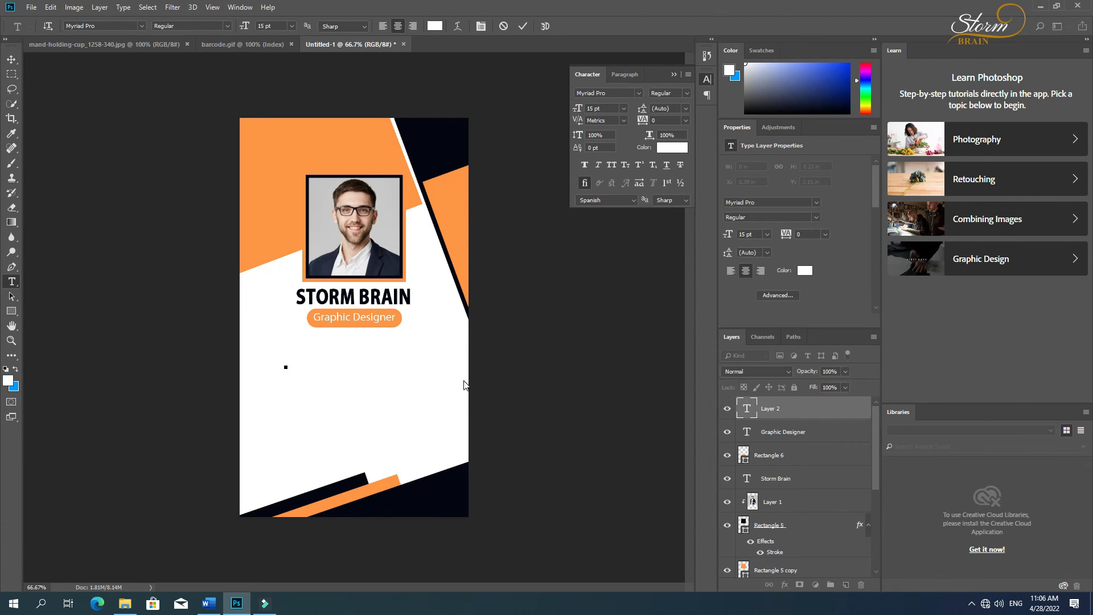
{"action": "type", "text": "I"}
{"action": "type", "text": "d Numbr : 12345678900"}
Step: Make the ID line 8 pt black (#000000) and centre it under the pill
{"action": "left_click_drag", "start_coordinate": [463, 385], "coordinate": [93, 348]}
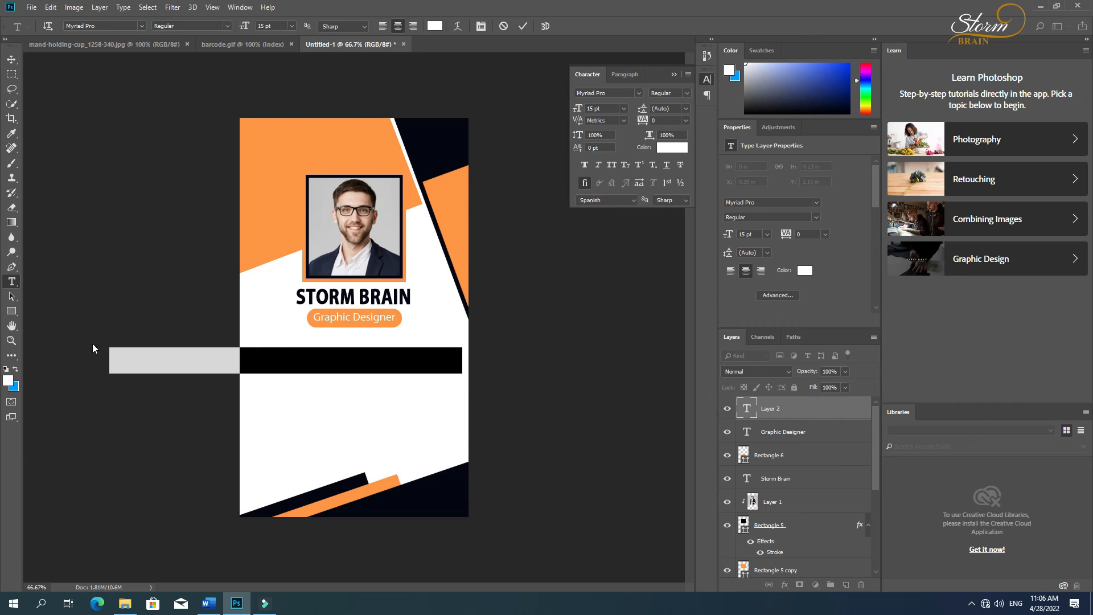
{"action": "left_click", "coordinate": [278, 26]}
{"action": "type", "text": "8"}
{"action": "key", "text": "Return"}
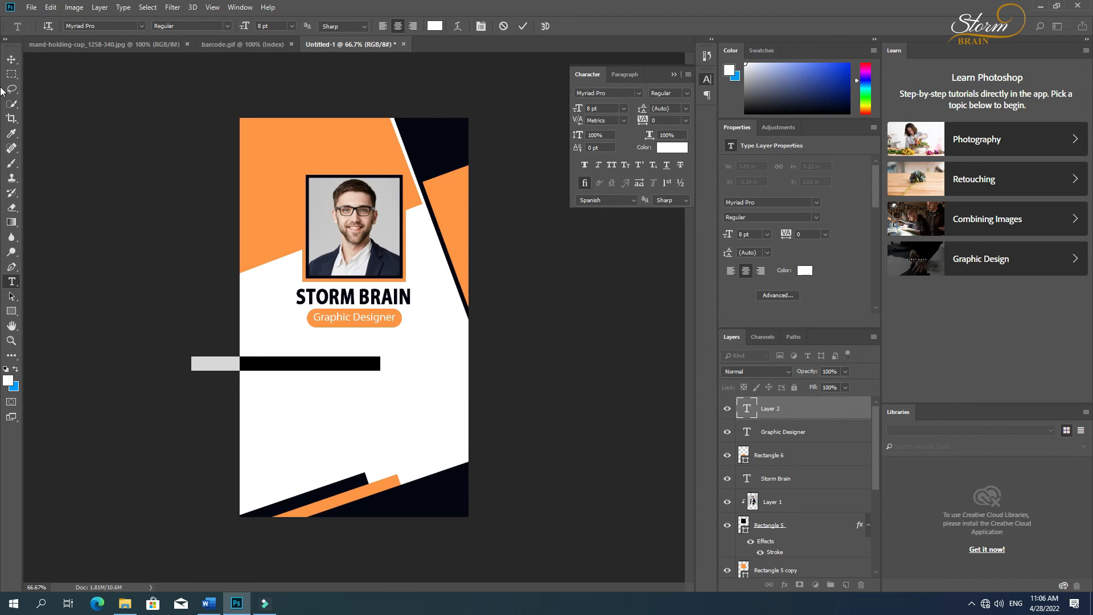
{"action": "left_click", "coordinate": [12, 384]}
{"action": "type", "text": "000000"}
{"action": "left_click", "coordinate": [814, 276]}
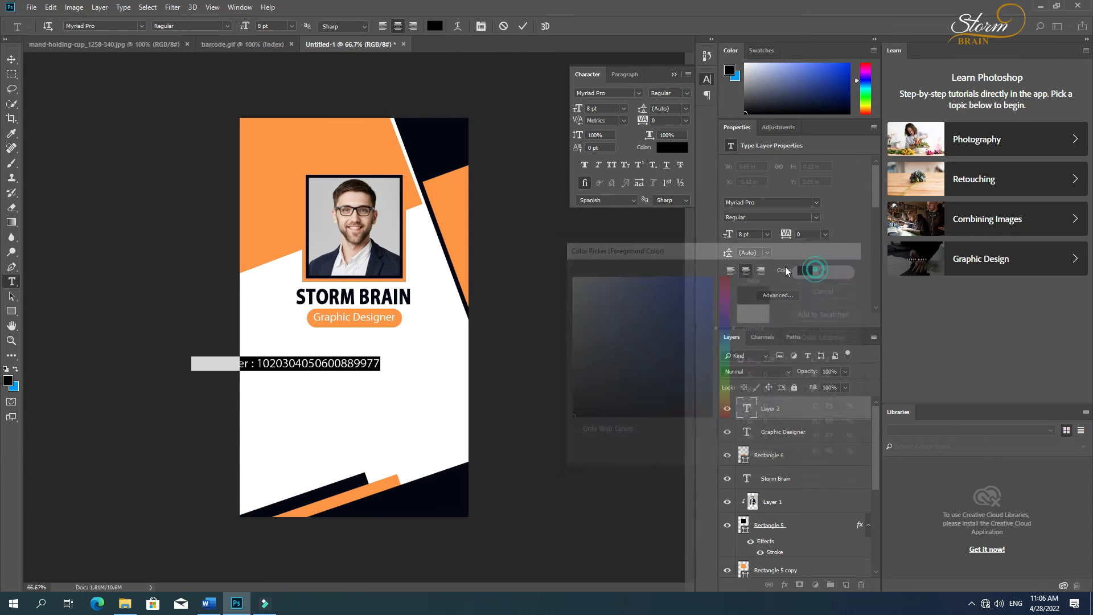
{"action": "left_click", "coordinate": [11, 64]}
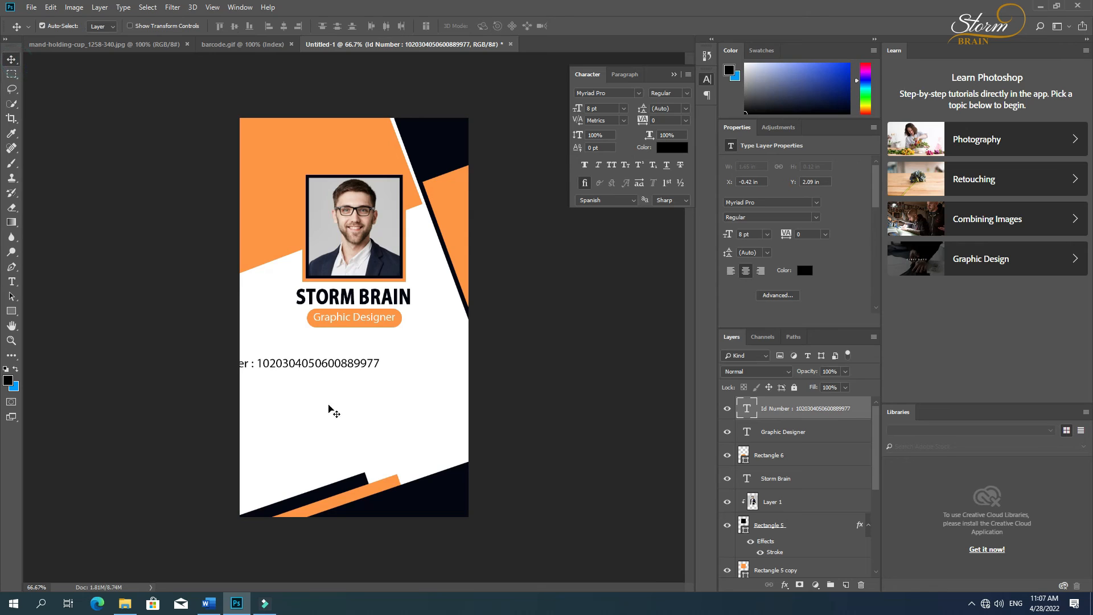
{"action": "left_click_drag", "start_coordinate": [312, 366], "coordinate": [209, 357]}
Step: Make the Id Number label bold and all capitals
{"action": "key", "text": "t"}
{"action": "left_click", "coordinate": [231, 25]}
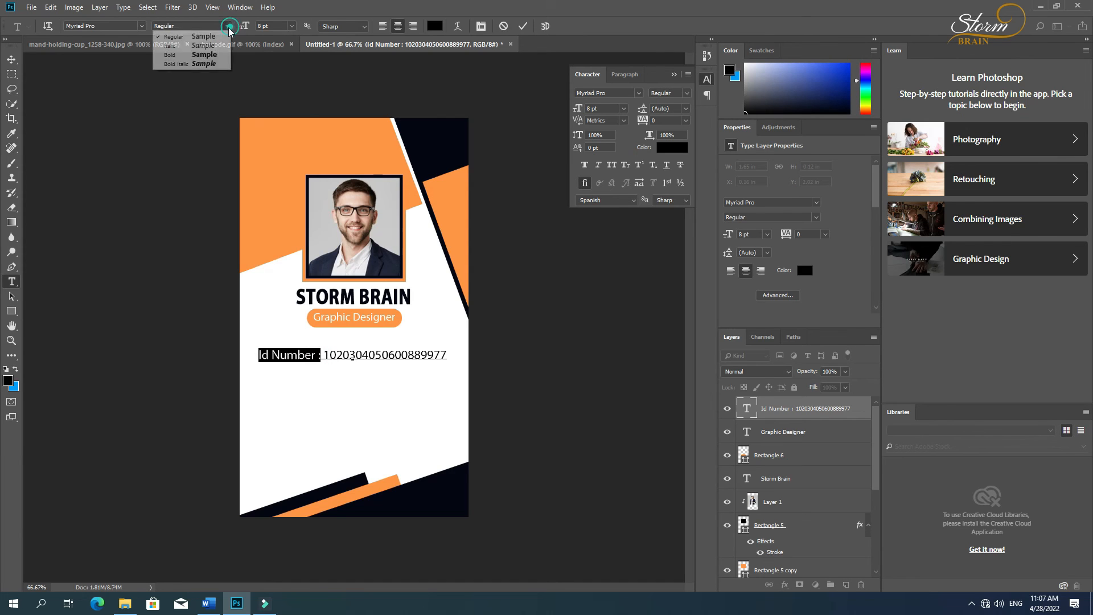
{"action": "left_click", "coordinate": [183, 57]}
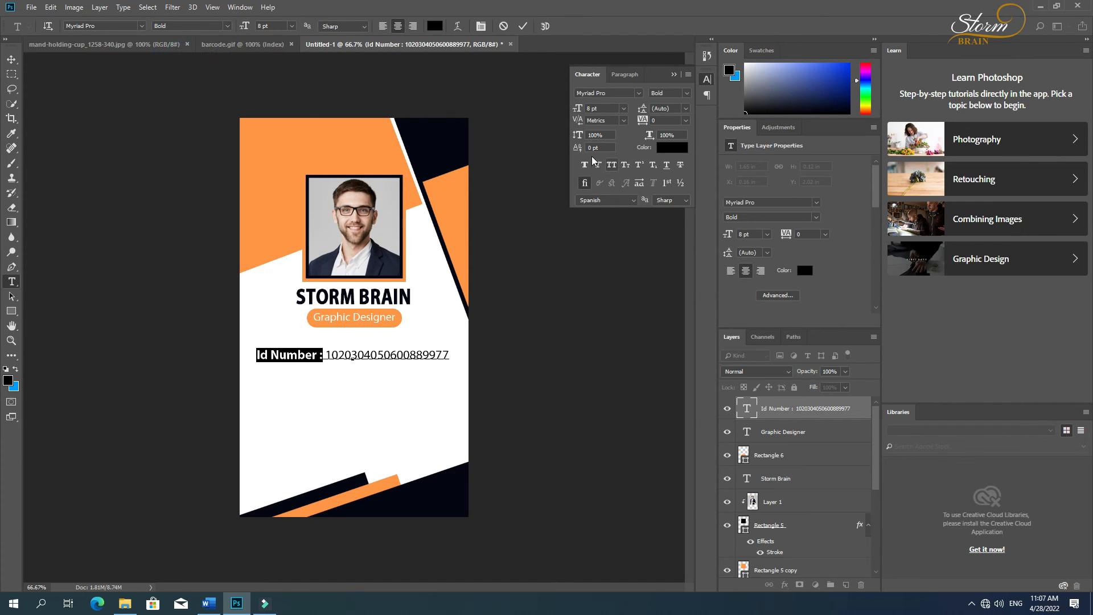
{"action": "left_click", "coordinate": [611, 165]}
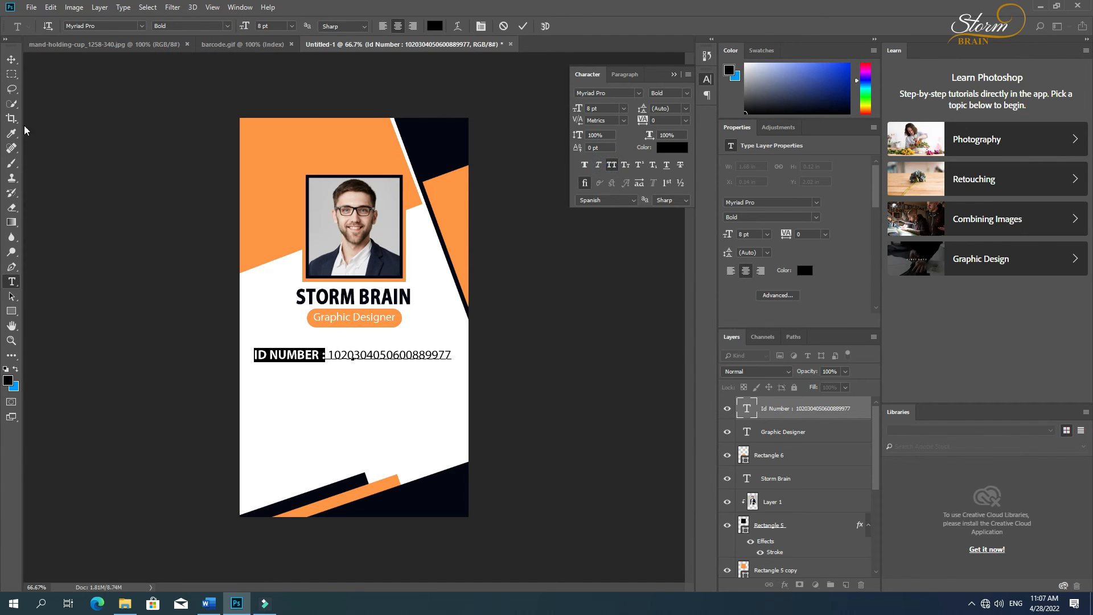
Step: Colour the whole ID line with the card's dark navy, sampled by eyedropper
{"action": "key", "text": "ctrl+a"}
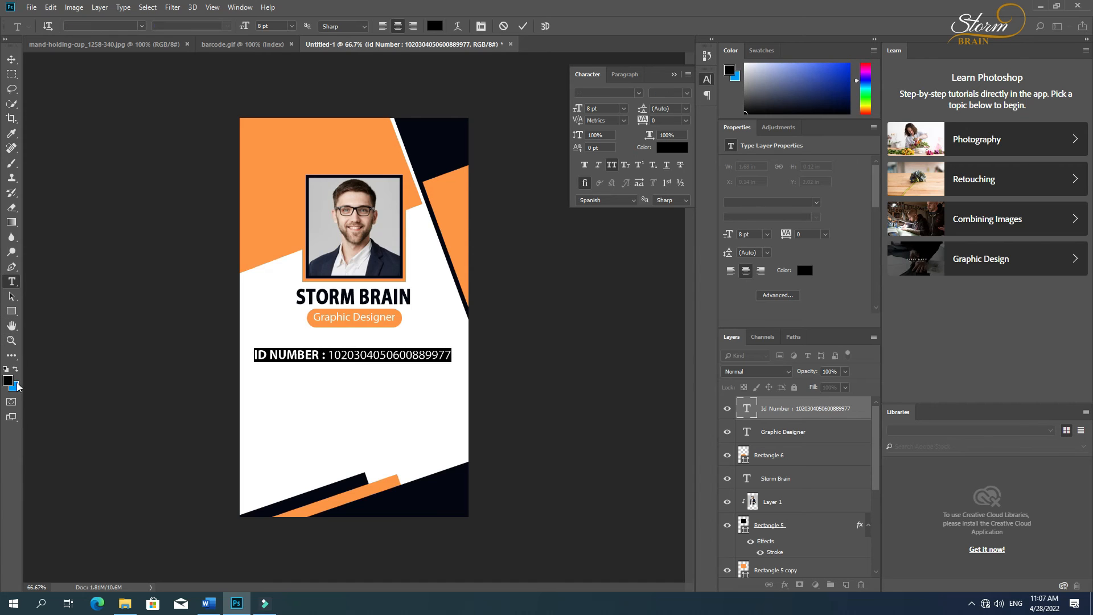
{"action": "left_click", "coordinate": [8, 381]}
{"action": "left_click", "coordinate": [416, 137]}
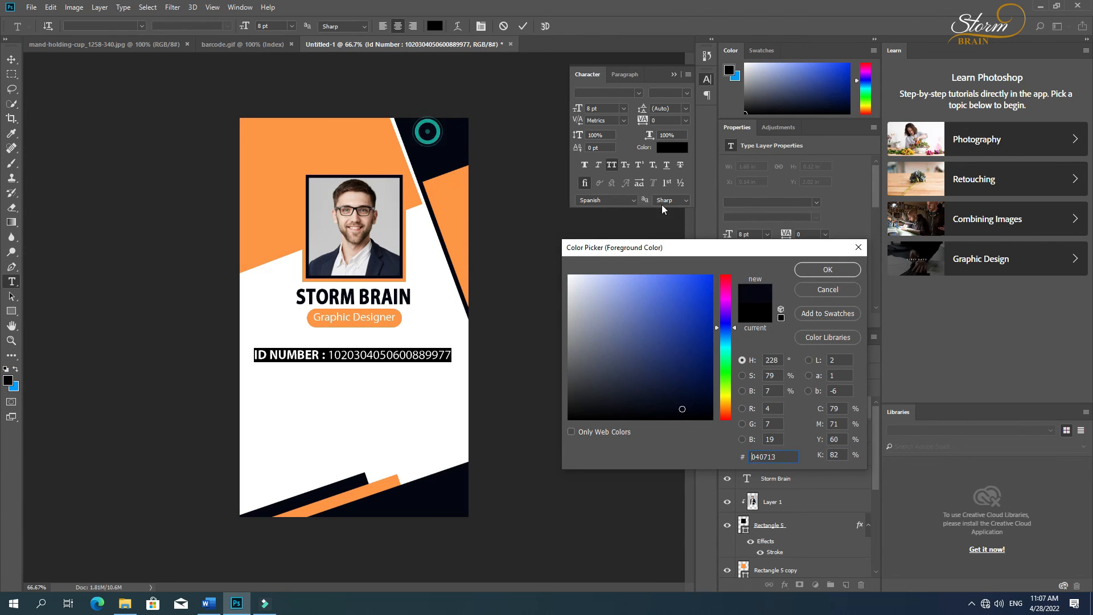
{"action": "left_click", "coordinate": [814, 269]}
{"action": "left_click", "coordinate": [11, 59]}
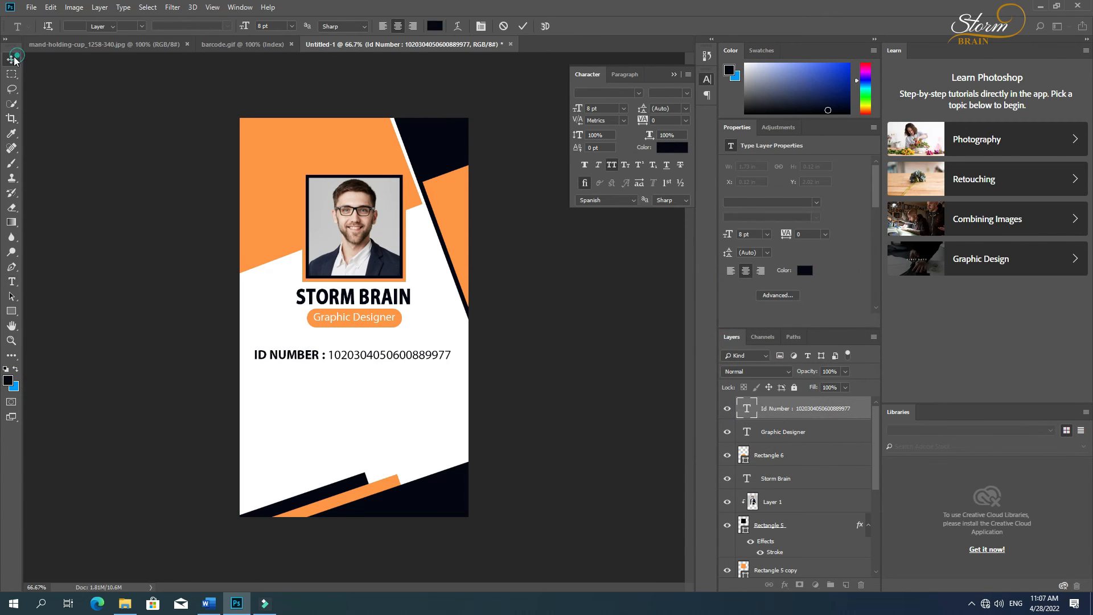
Step: Shorten the sample ID number by deleting its trailing digits
{"action": "key", "text": "t"}
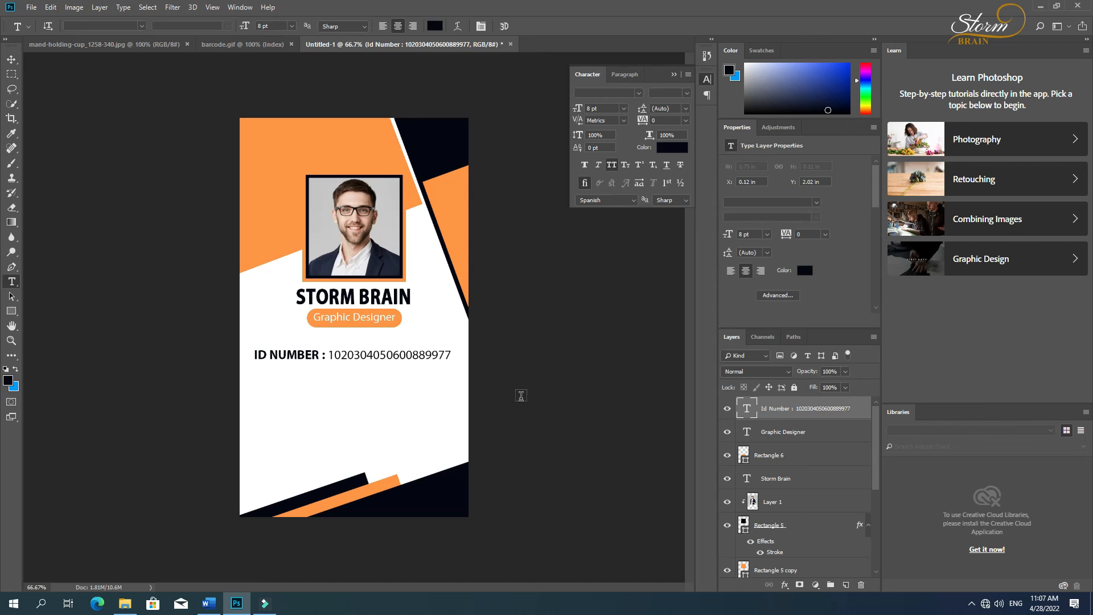
{"action": "left_click_drag", "start_coordinate": [422, 356], "coordinate": [453, 357]}
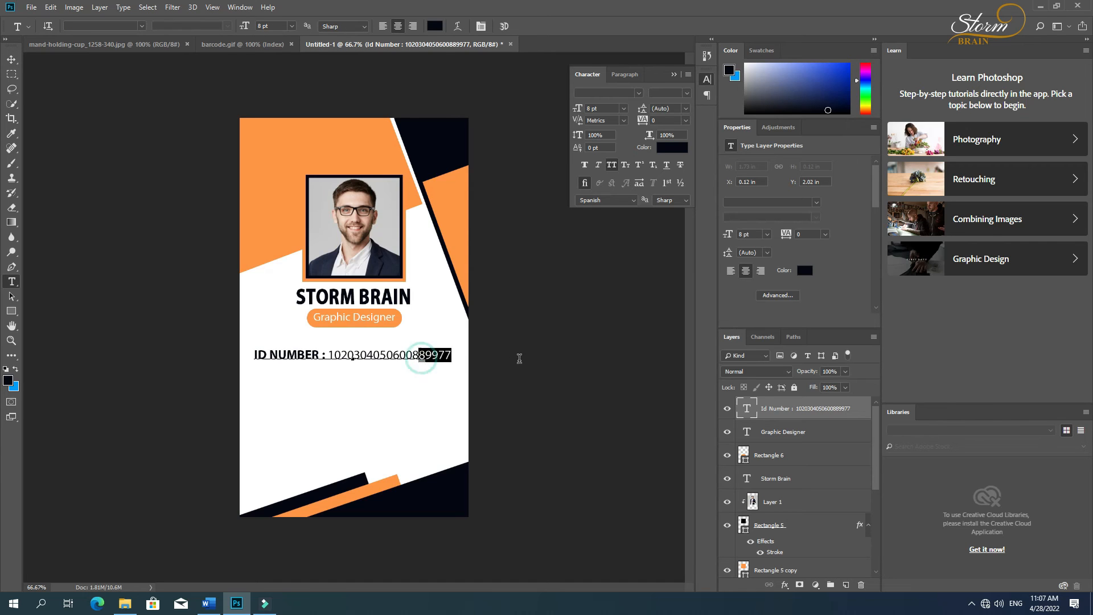
{"action": "key", "text": "BackSpace"}
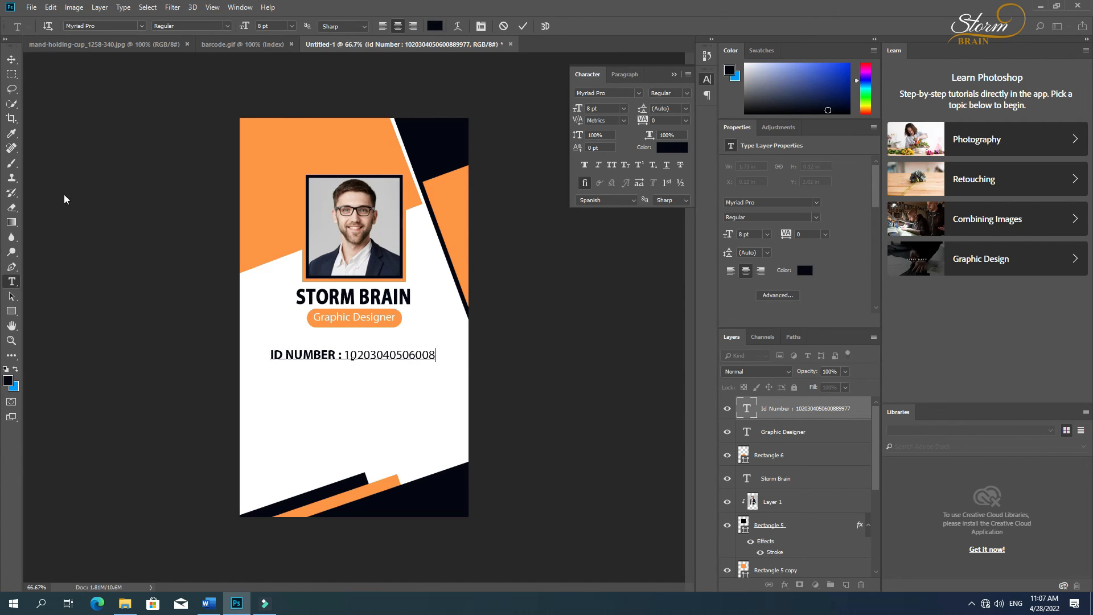
{"action": "left_click", "coordinate": [11, 59]}
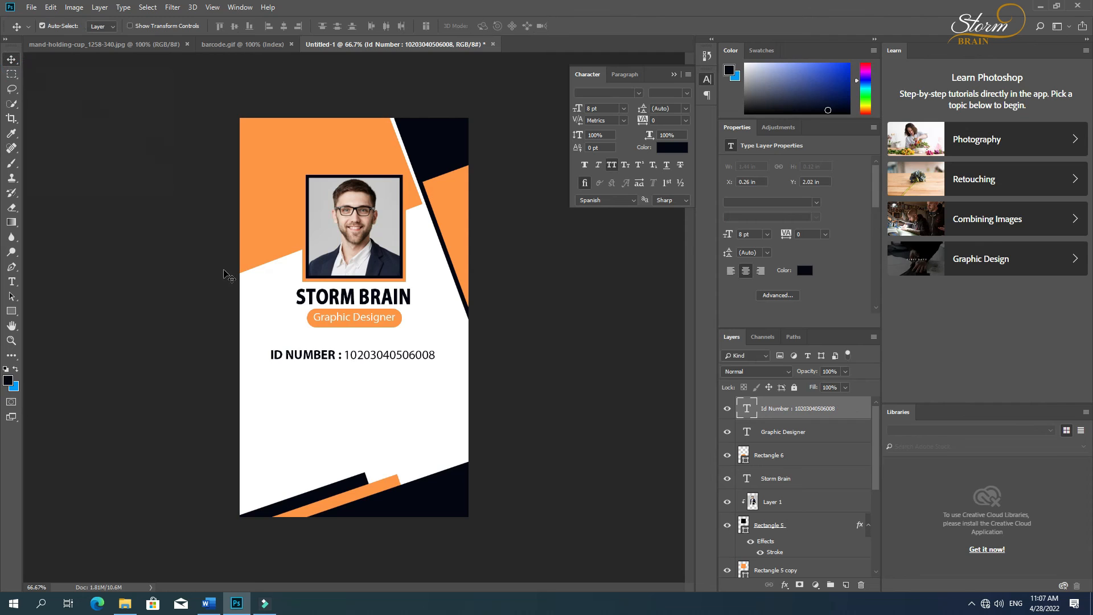
Step: Drag a copy of the ID NUMBER line just below the original
{"action": "key", "text": "t"}
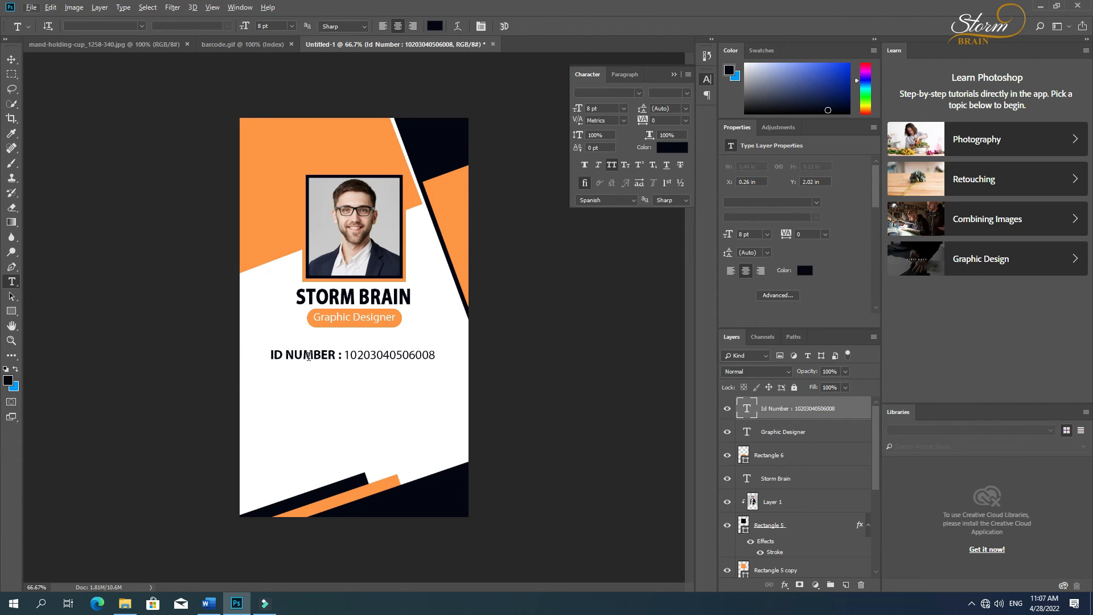
{"action": "key", "text": "v"}
{"action": "left_click", "coordinate": [349, 357]}
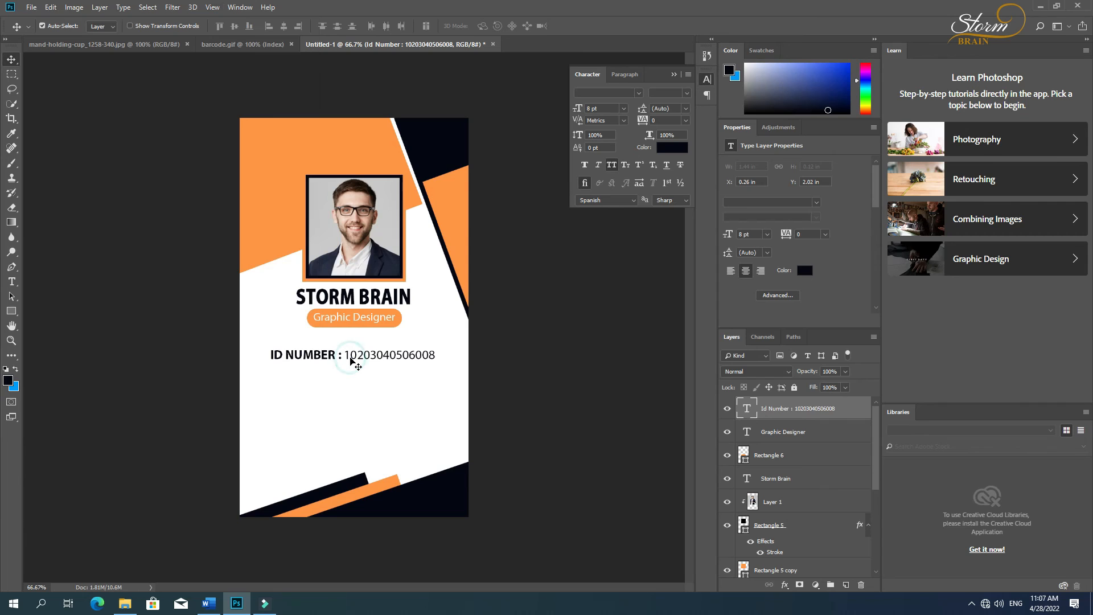
{"action": "mouse_move", "coordinate": [349, 359]}
{"action": "left_mouse_down"}
{"action": "mouse_move", "coordinate": [349, 385]}
{"action": "mouse_move", "coordinate": [348, 372]}
{"action": "left_mouse_up"}
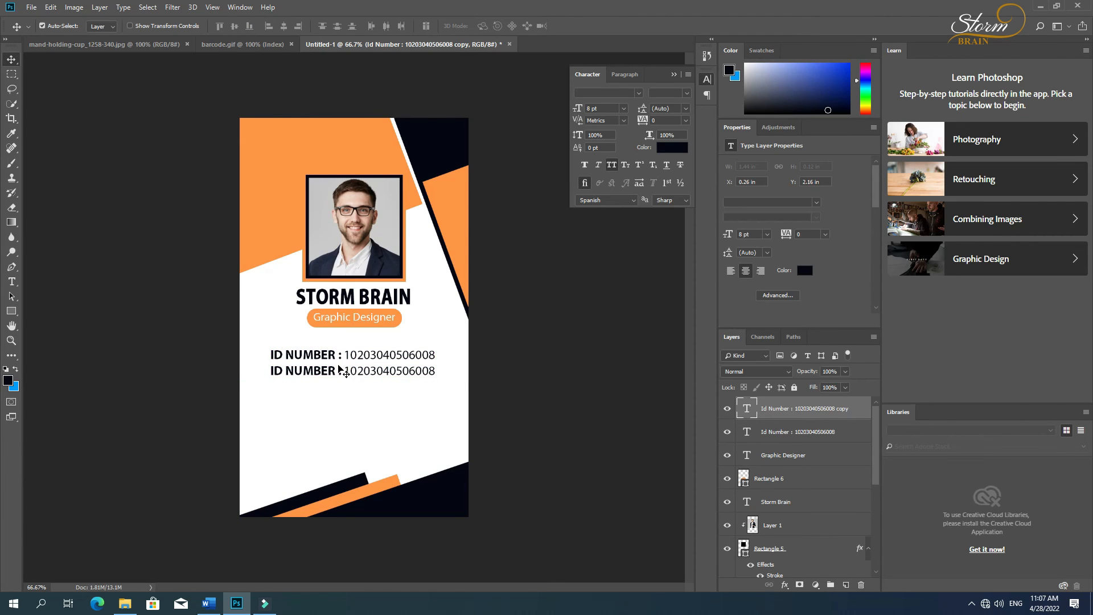
{"action": "key", "text": "ctrl+a"}
Step: Delete the duplicated ID line and reselect the original one
{"action": "key", "text": "ctrl+d"}
{"action": "key", "text": "Delete"}
{"action": "left_click", "coordinate": [330, 357], "text": "ctrl"}
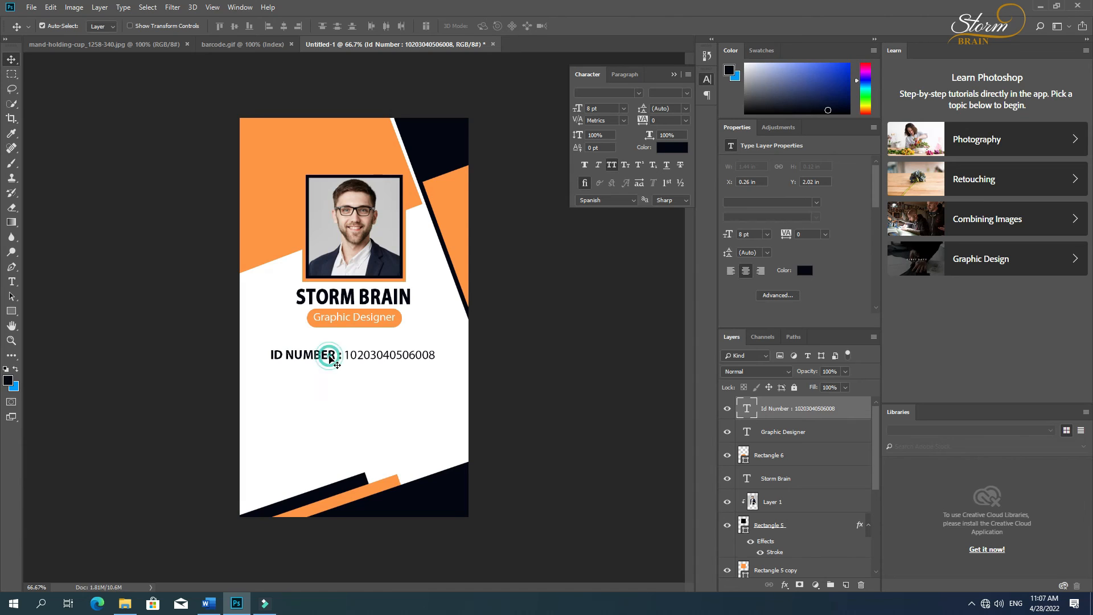
Step: Stretch the ID line to 127% vertical scale and place a copy directly beneath
{"action": "left_click", "coordinate": [612, 135]}
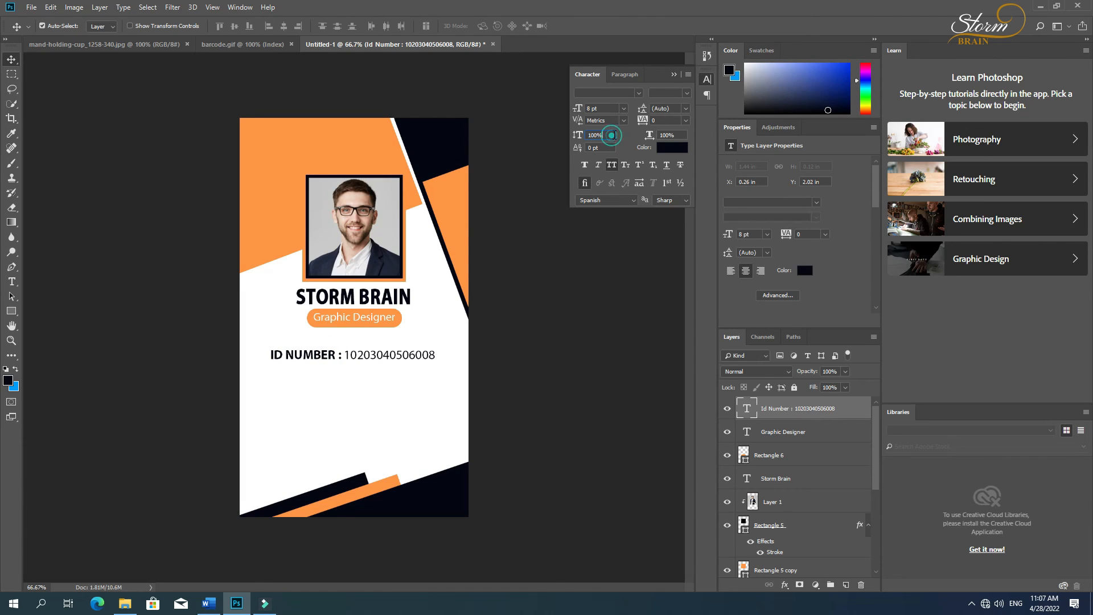
{"action": "key", "text": "Up"}
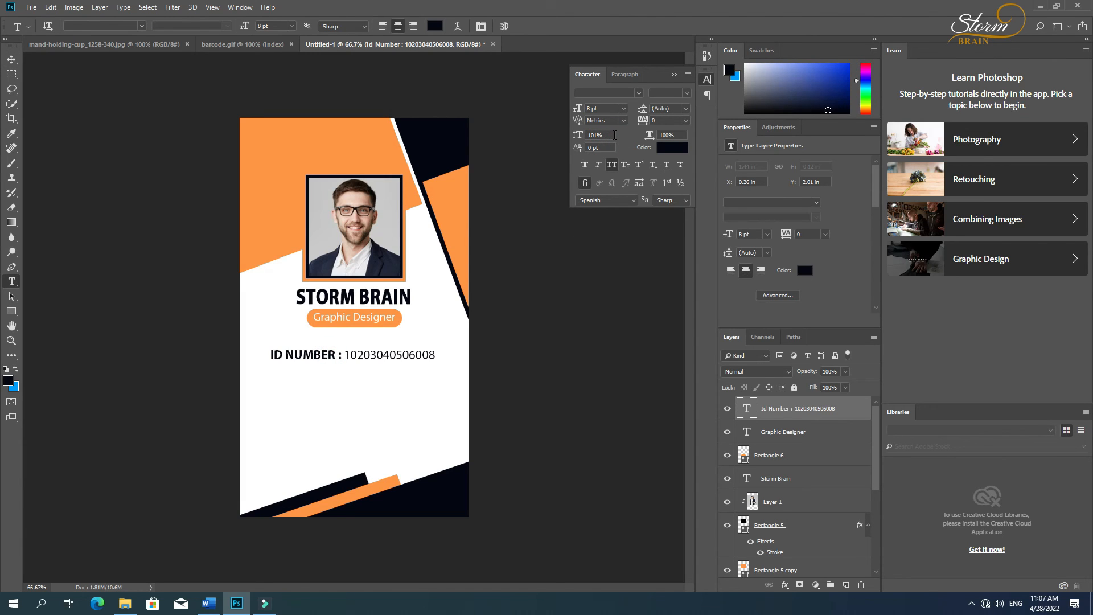
{"action": "key", "text": "Up"}
{"action": "key", "text": "Up"}
{"action": "key", "text": "Up"}
{"action": "key", "text": "Up"}
{"action": "key", "text": "Up"}
{"action": "key", "text": "Up"}
{"action": "key", "text": "Up"}
{"action": "key", "text": "Up"}
{"action": "key", "text": "Up"}
{"action": "key", "text": "Up"}
{"action": "key", "text": "Up"}
{"action": "key", "text": "Up"}
{"action": "key", "text": "Up"}
{"action": "key", "text": "Up"}
{"action": "key", "text": "Up"}
{"action": "key", "text": "Up"}
{"action": "key", "text": "Up"}
{"action": "key", "text": "Up"}
{"action": "key", "text": "Up"}
{"action": "key", "text": "Up"}
{"action": "key", "text": "Up"}
{"action": "key", "text": "Up"}
{"action": "key", "text": "Up"}
{"action": "key", "text": "Up"}
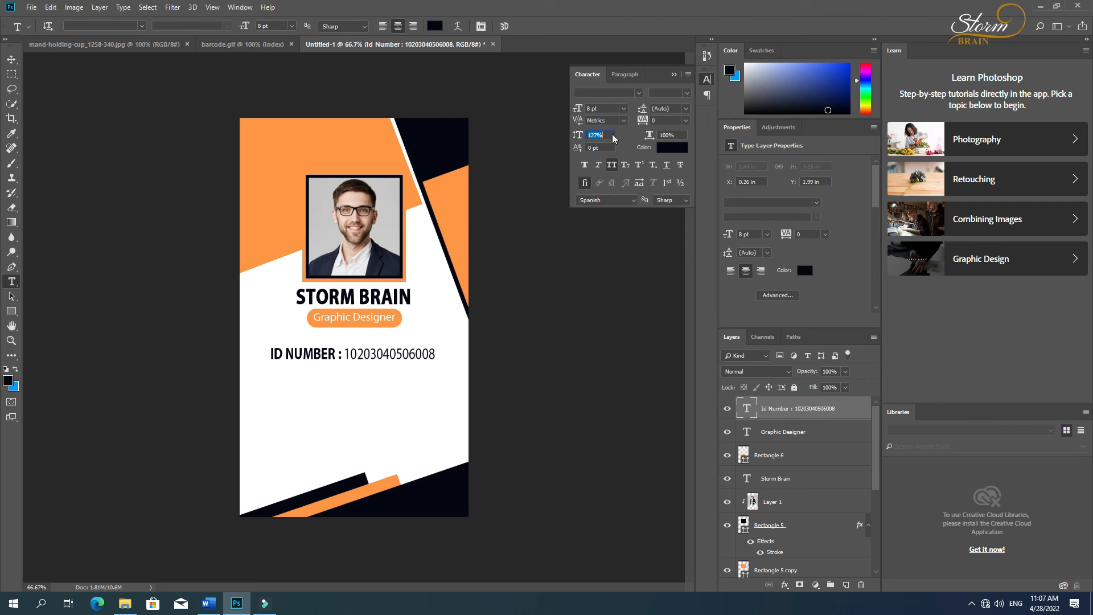
{"action": "left_click", "coordinate": [11, 60]}
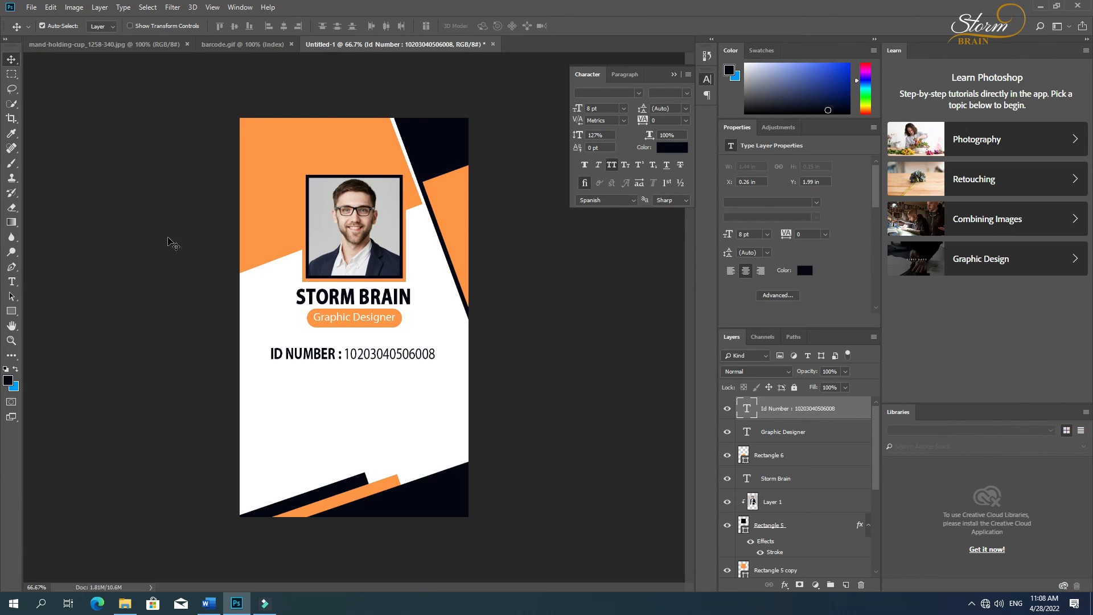
{"action": "left_click_drag", "start_coordinate": [306, 356], "coordinate": [306, 372]}
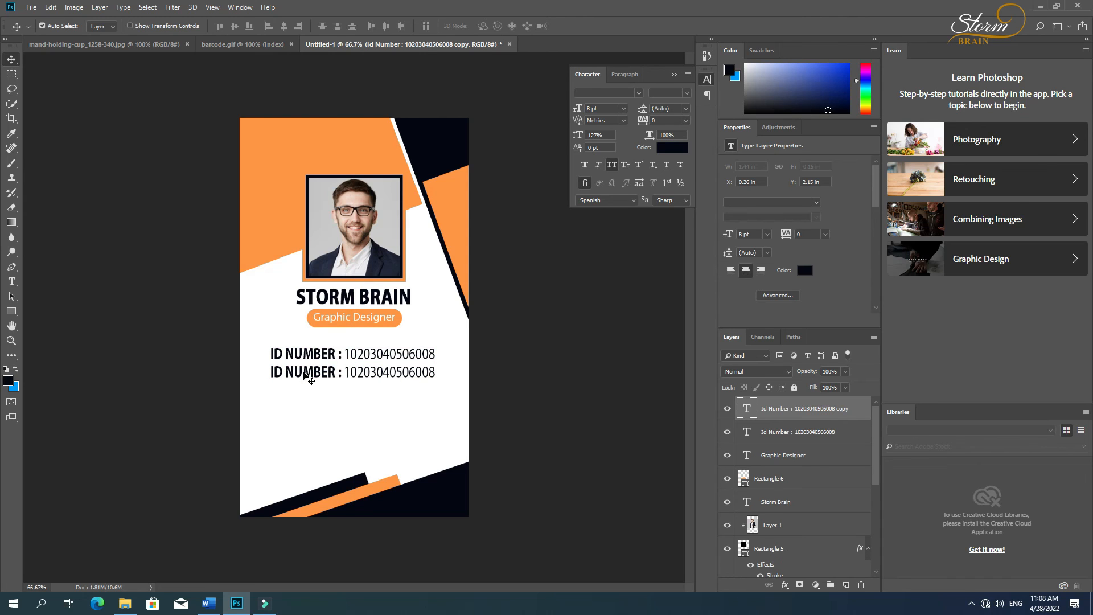
Step: Centre-align the two ID lines on each other
{"action": "left_click", "coordinate": [310, 355], "text": "shift"}
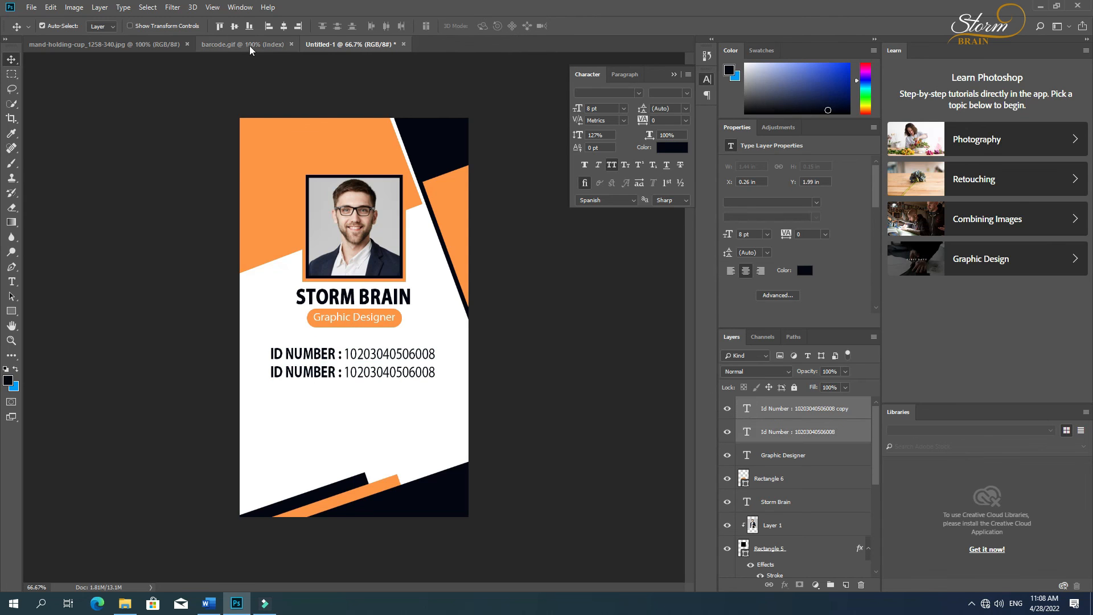
{"action": "left_click", "coordinate": [280, 27]}
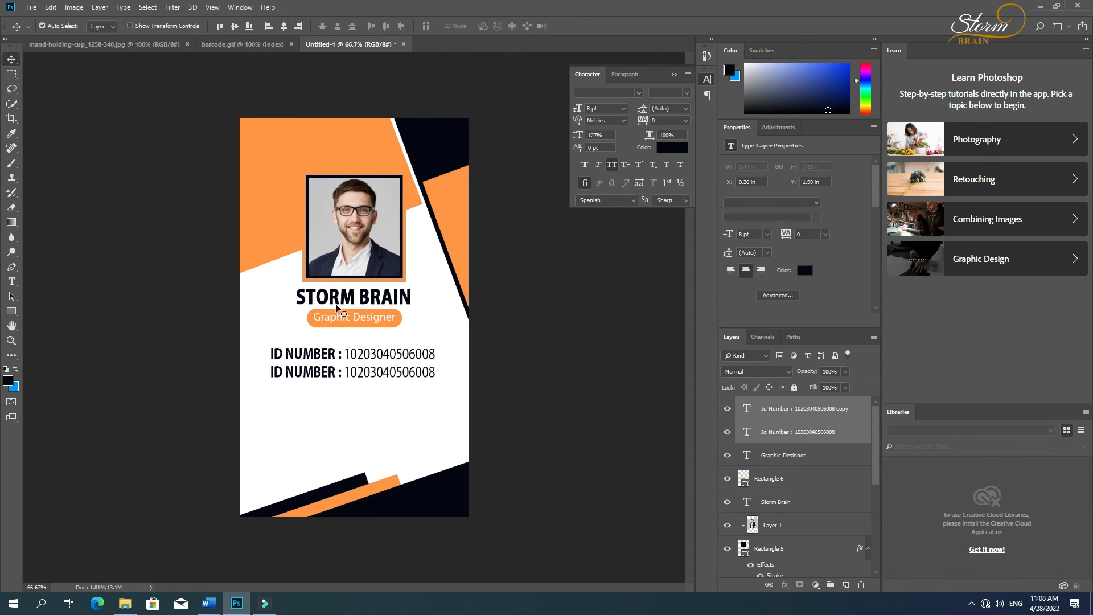
{"action": "left_click", "coordinate": [378, 410]}
Step: Rewrite the lower line to read 'EMAIL :' followed by a sample email address
{"action": "key", "text": "t"}
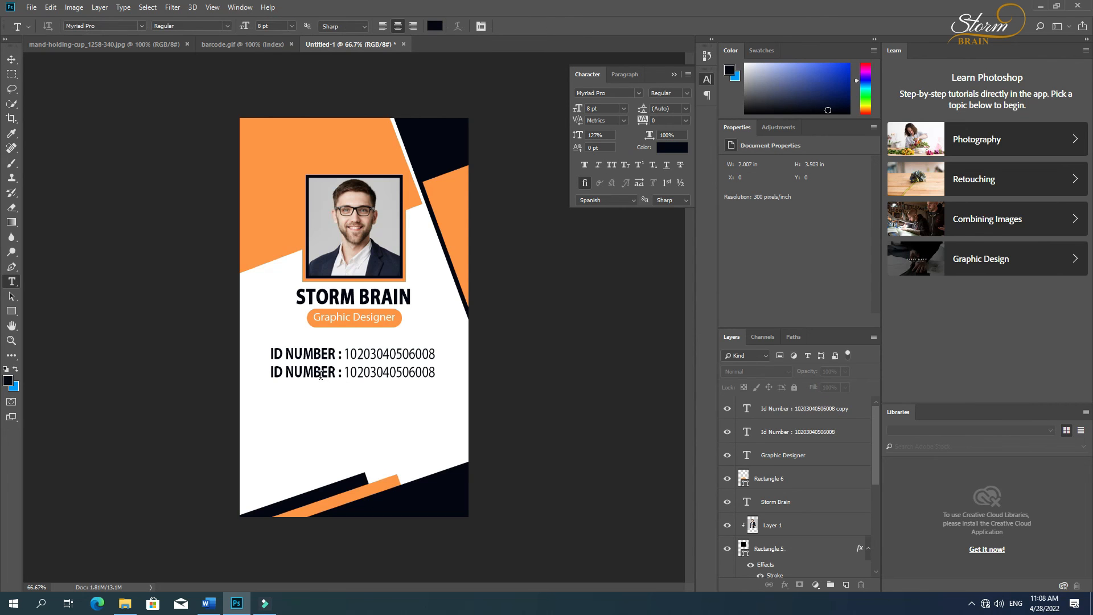
{"action": "left_click_drag", "start_coordinate": [335, 373], "coordinate": [266, 375]}
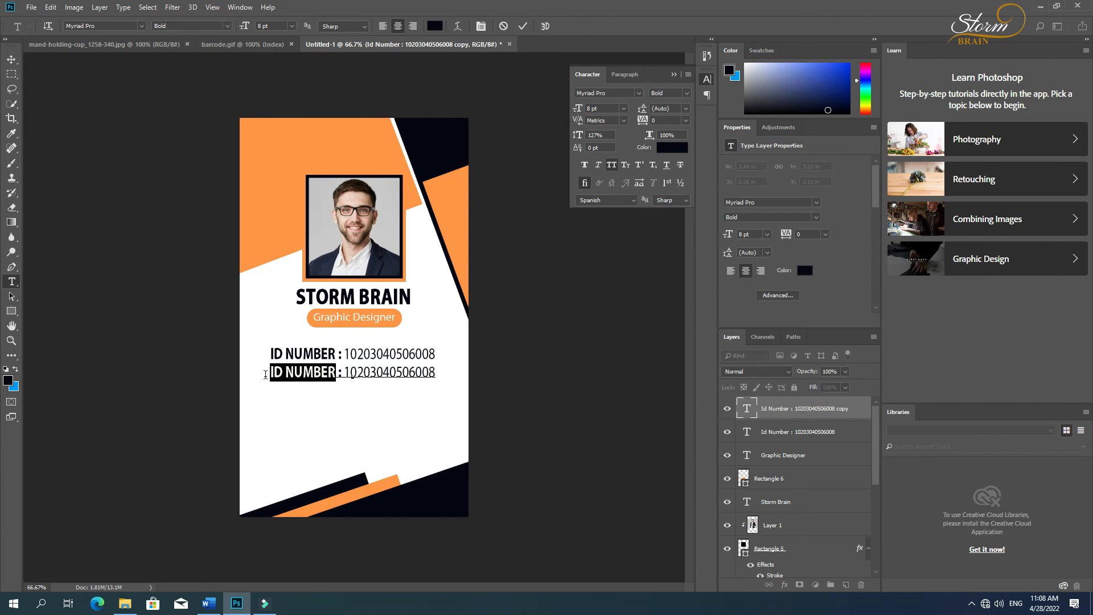
{"action": "type", "text": "EMAIL"}
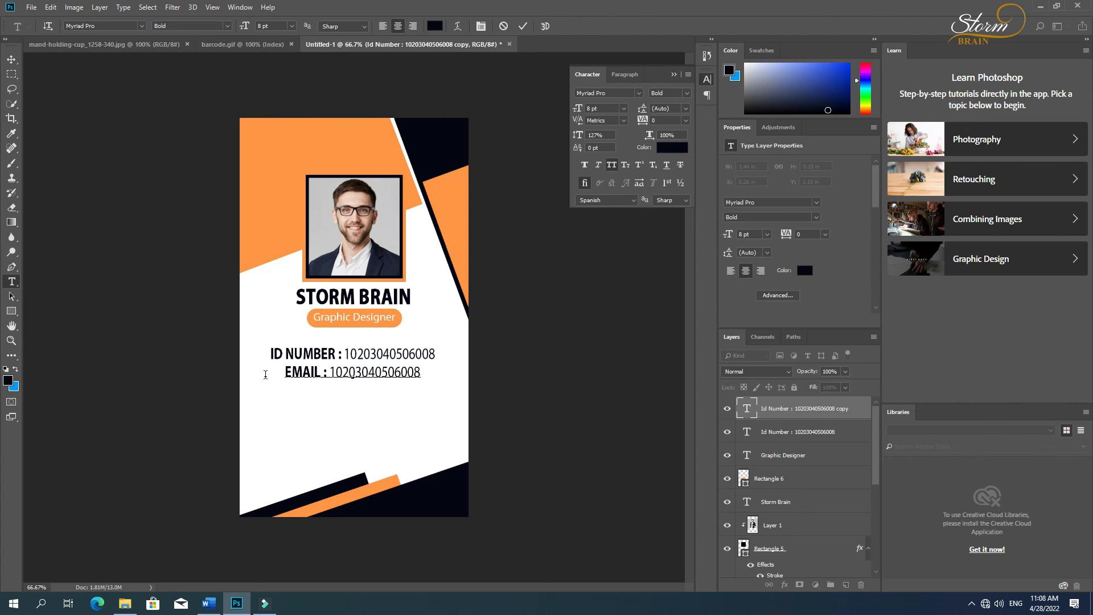
{"action": "key", "text": "Right"}
{"action": "key", "text": "shift+Right"}
{"action": "key", "text": "shift+Right"}
{"action": "key", "text": "shift+Right"}
{"action": "key", "text": "shift+Right"}
{"action": "key", "text": "shift+Right"}
{"action": "key", "text": "shift+Right"}
{"action": "key", "text": "shift+Right"}
{"action": "key", "text": "shift+Right"}
{"action": "key", "text": "shift+Right"}
{"action": "key", "text": "shift+Right"}
{"action": "key", "text": "shift+Right"}
{"action": "key", "text": "shift+Right"}
{"action": "key", "text": "shift+Right"}
{"action": "key", "text": "shift+Right"}
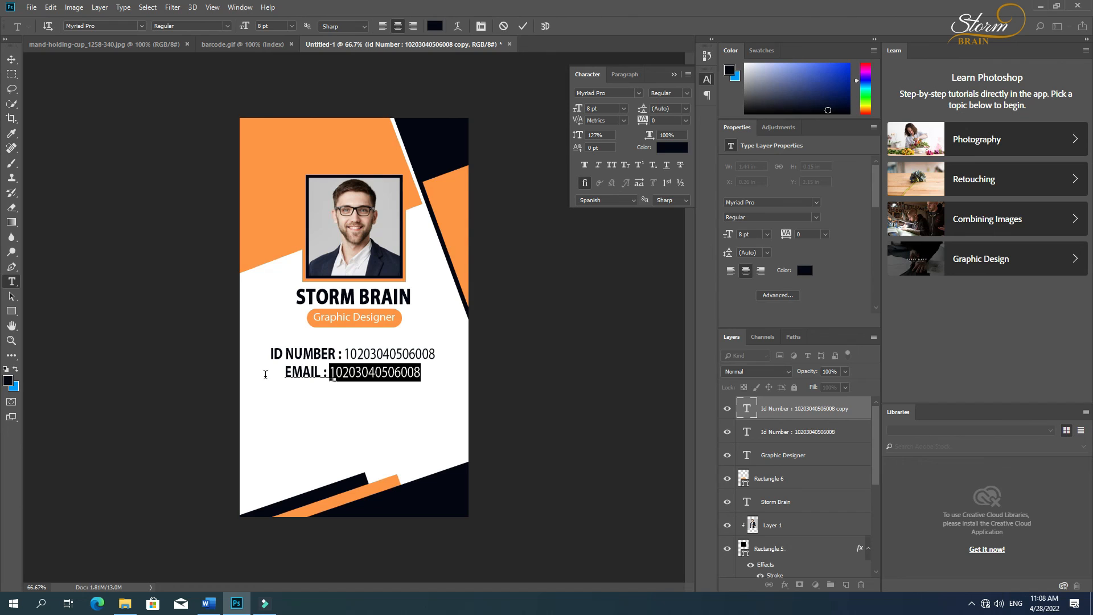
{"action": "type", "text": "EMAIL : Ex"}
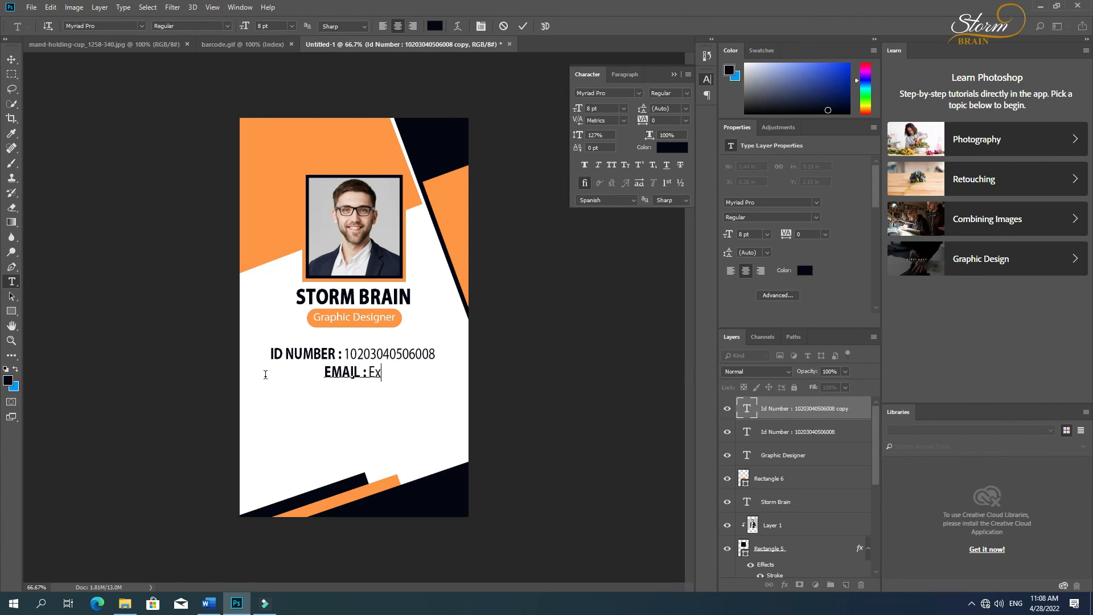
{"action": "key", "text": "BackSpace"}
{"action": "type", "text": "example@"}
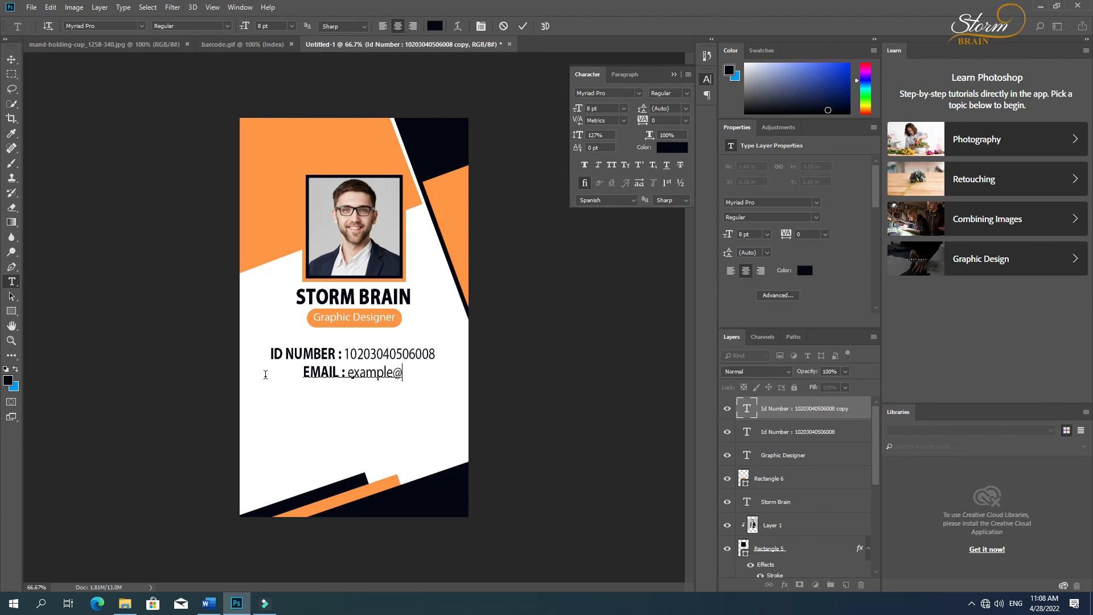
{"action": "type", "text": "gmail"}
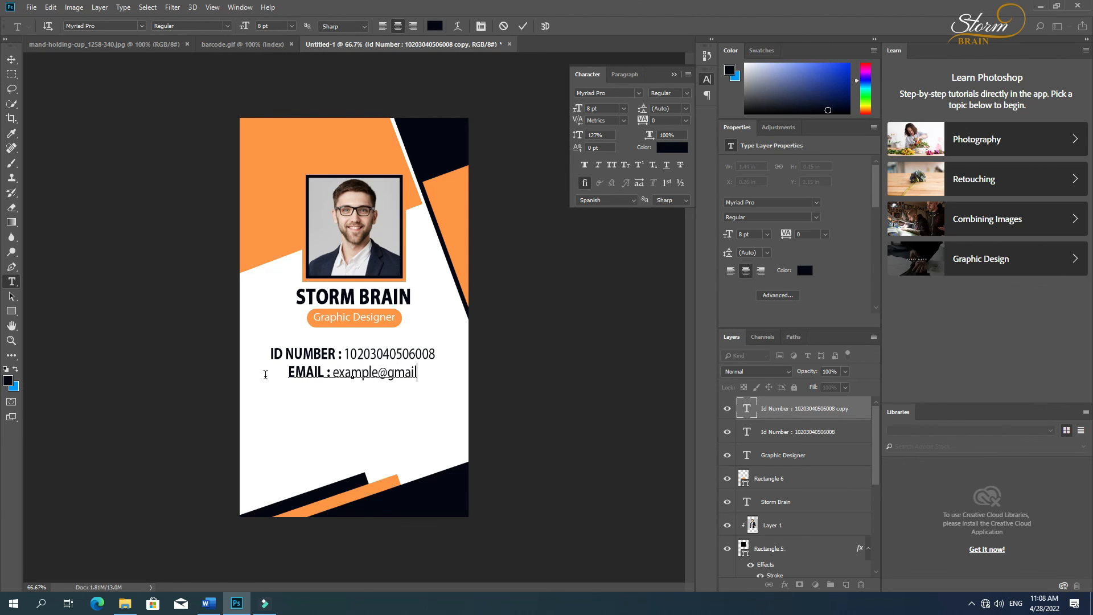
{"action": "type", "text": ".com"}
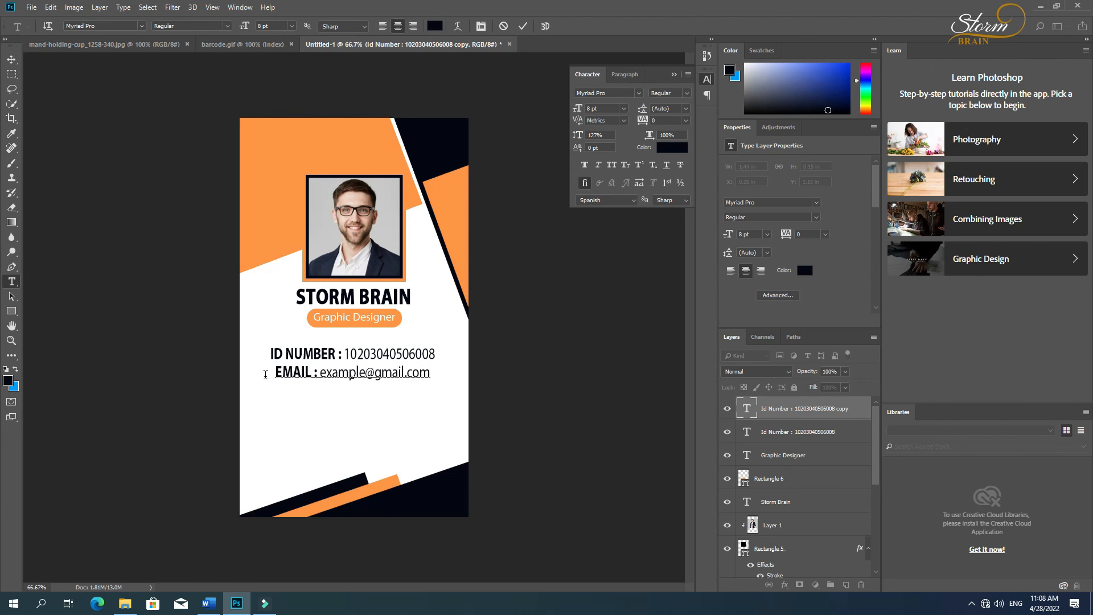
{"action": "left_click", "coordinate": [11, 59]}
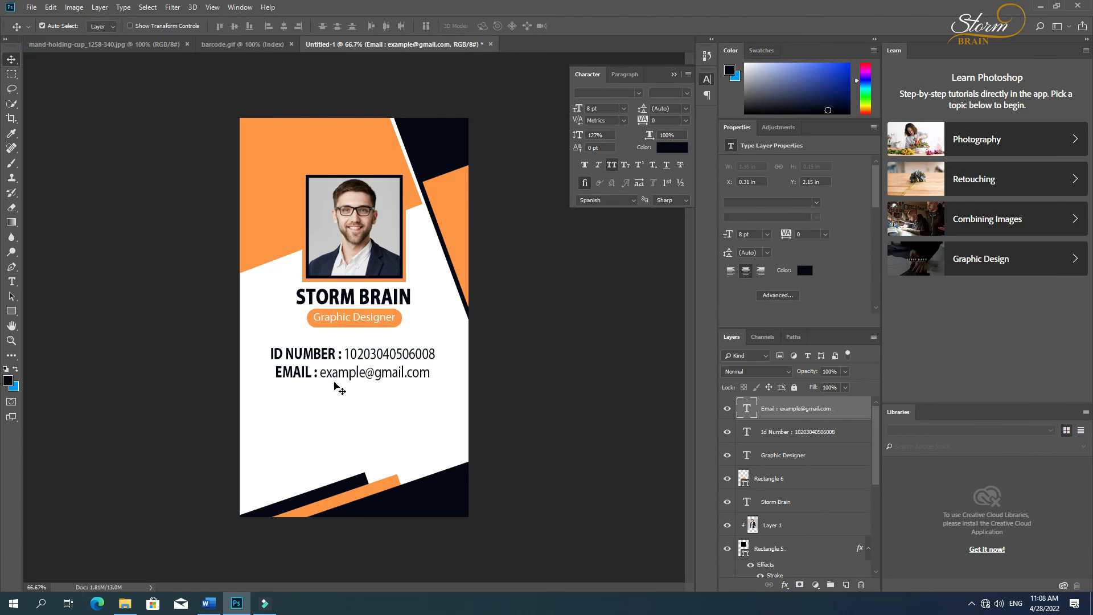
{"action": "left_click", "coordinate": [336, 398]}
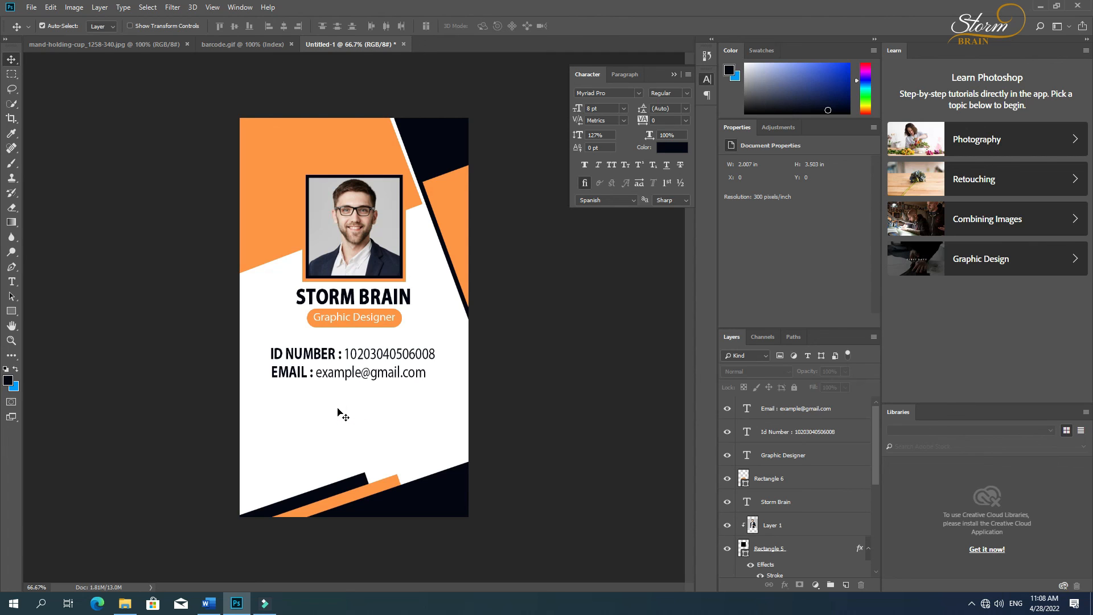
Step: Type a new 'Blood : B+' text line below the email
{"action": "key", "text": "t"}
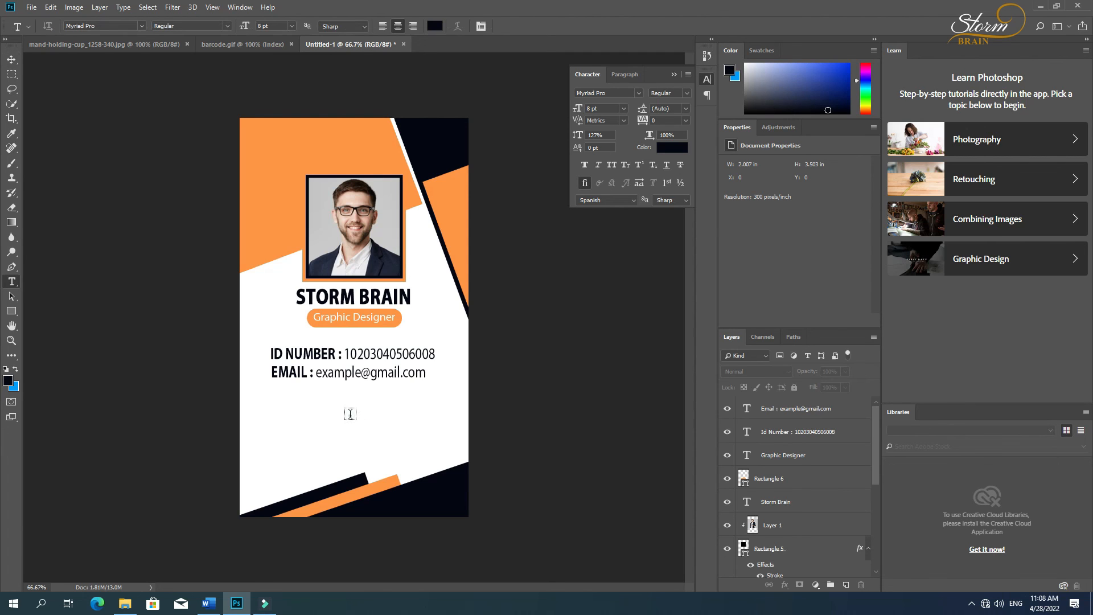
{"action": "left_click", "coordinate": [349, 414]}
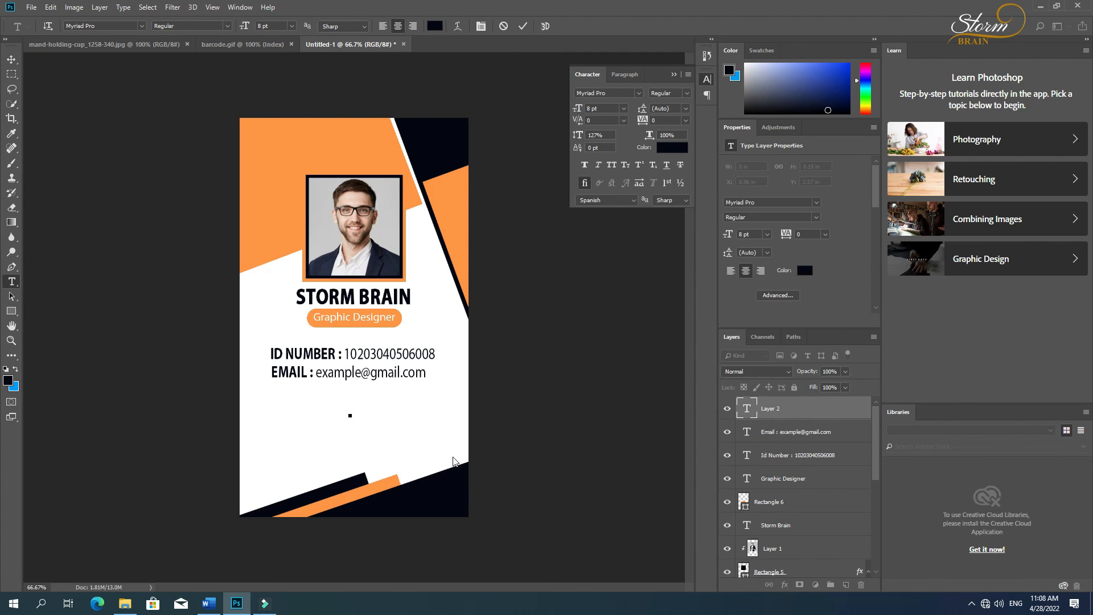
{"action": "type", "text": "Blood : B+"}
Step: Make the Blood : B+ text bold and shift it under the email toward the right
{"action": "key", "text": "ctrl+a"}
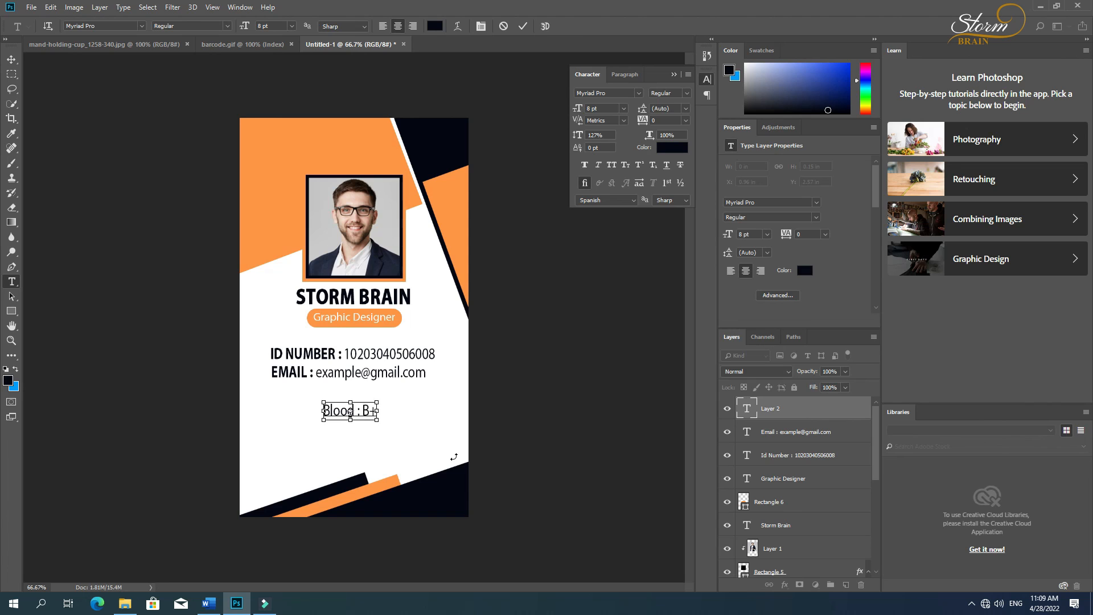
{"action": "left_click", "coordinate": [584, 166]}
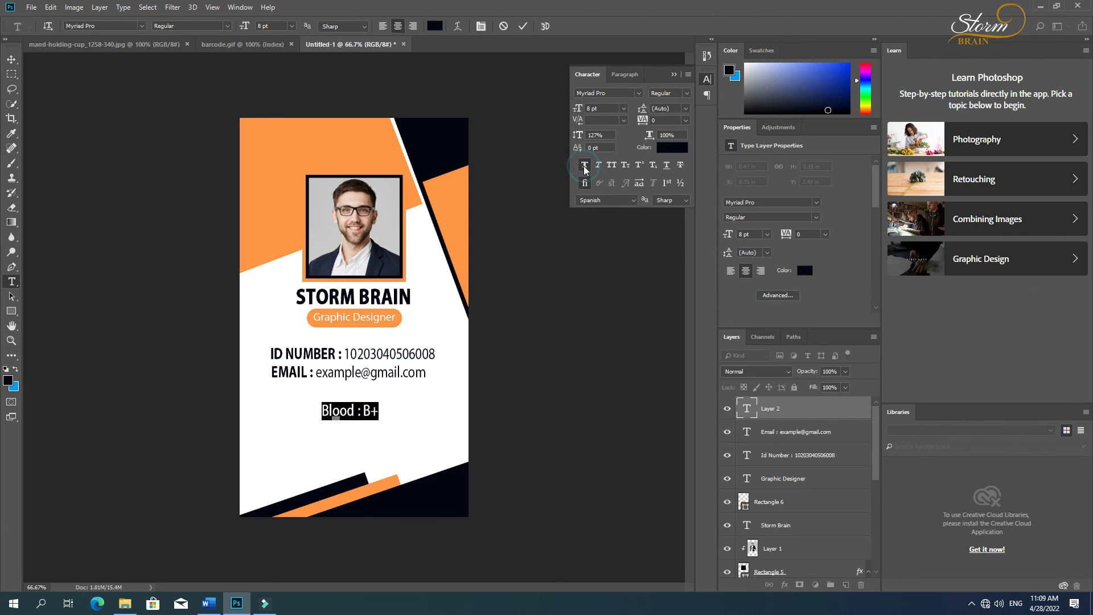
{"action": "left_click", "coordinate": [12, 59]}
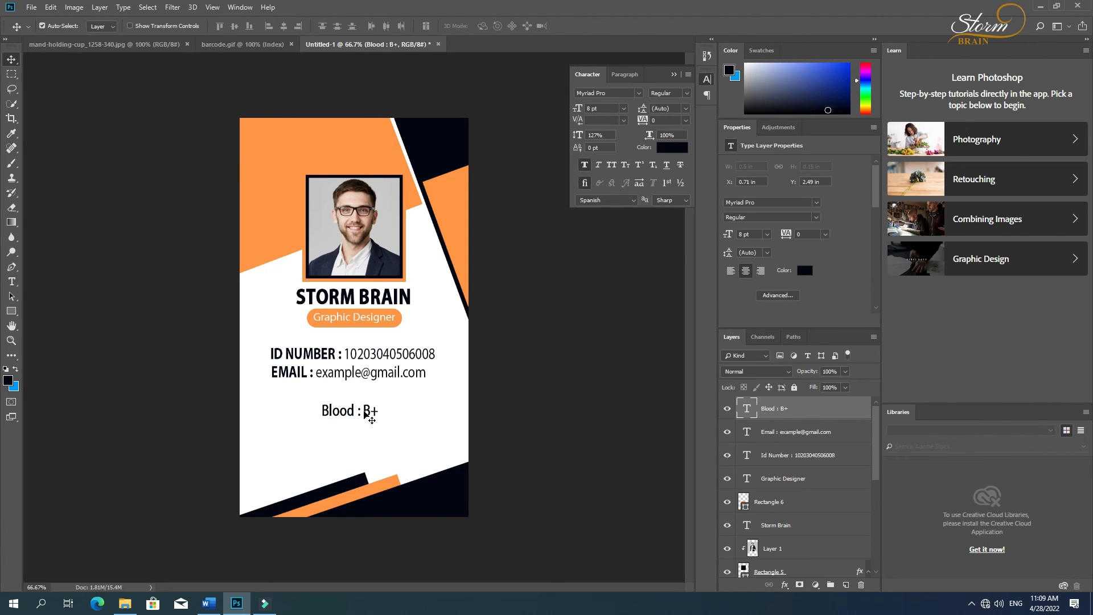
{"action": "left_click_drag", "start_coordinate": [368, 412], "coordinate": [398, 401]}
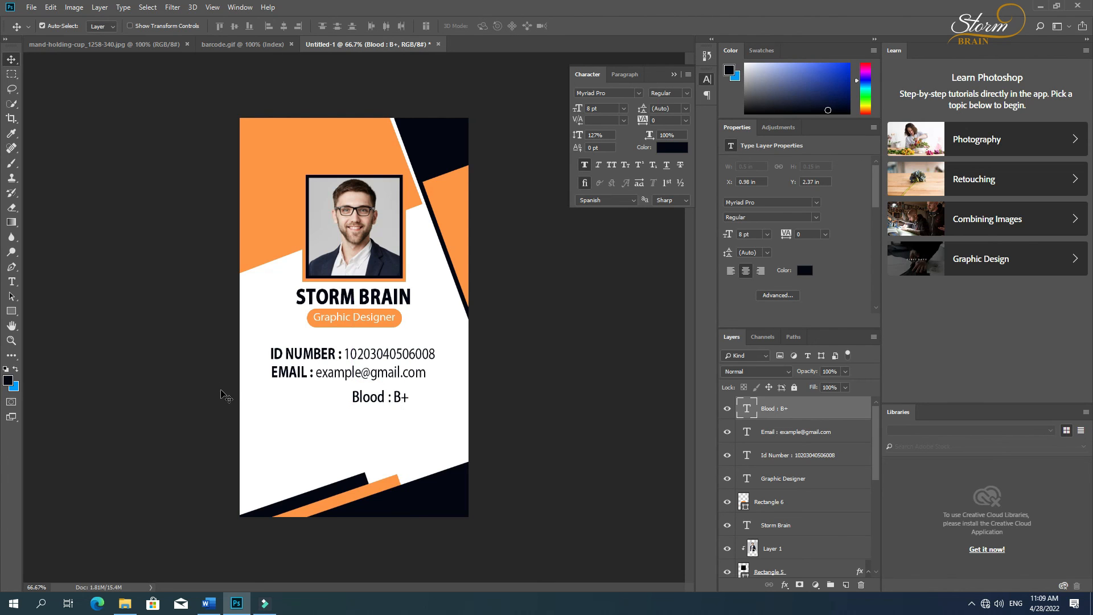
{"action": "left_click", "coordinate": [343, 427]}
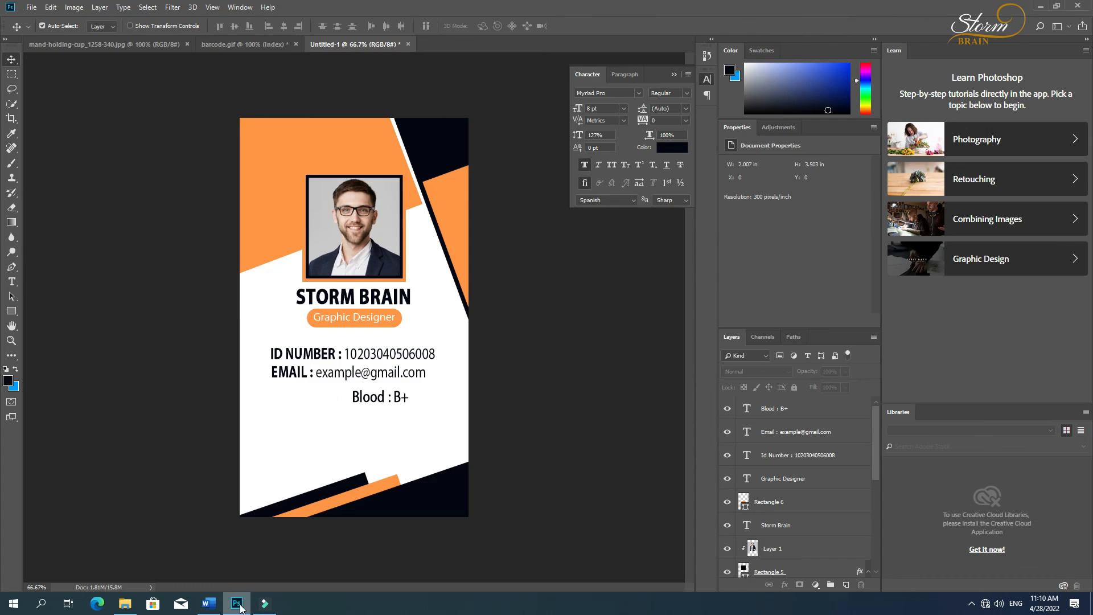
Step: Drag the barcode image from the Pic folder below the blood line and scale it to about 23%
{"action": "left_click", "coordinate": [240, 607]}
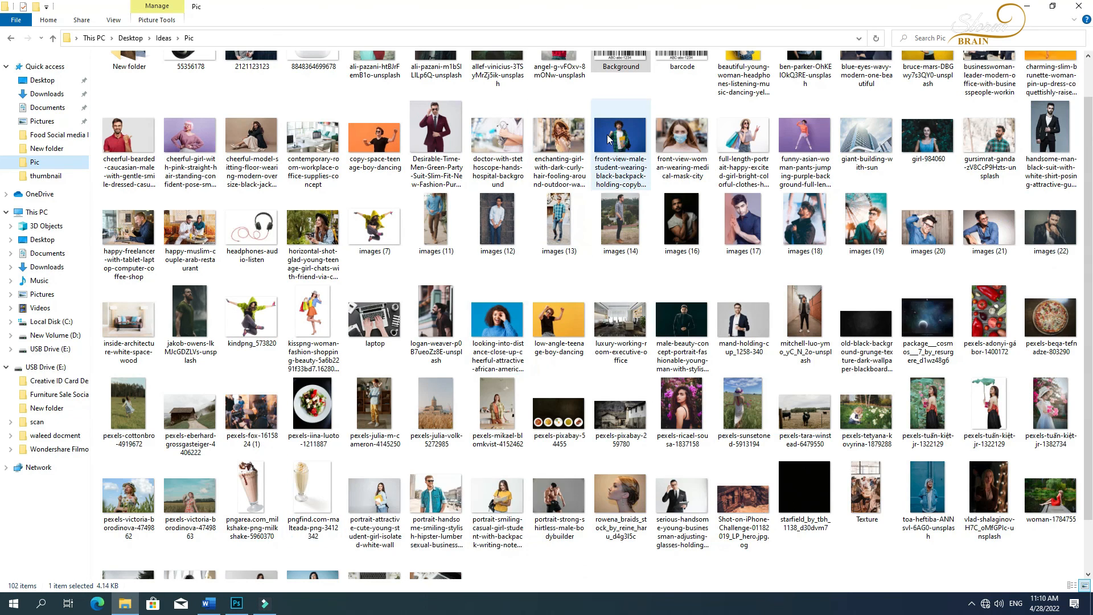
{"action": "scroll", "coordinate": [616, 137], "scroll_direction": "up", "scroll_amount": 1}
{"action": "left_click_drag", "start_coordinate": [623, 92], "coordinate": [342, 394]}
{"action": "left_click_drag", "start_coordinate": [422, 314], "coordinate": [421, 418]}
{"action": "left_click_drag", "start_coordinate": [468, 455], "coordinate": [396, 447]}
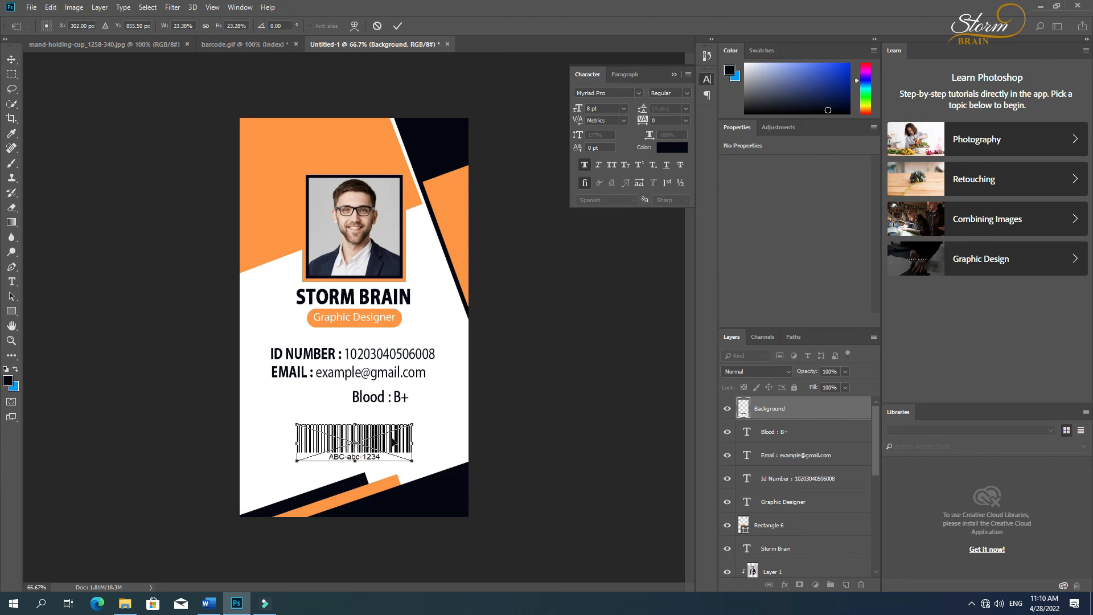
Step: Shrink the barcode to about 19%, commit it and nudge it slightly left
{"action": "left_click_drag", "start_coordinate": [412, 460], "coordinate": [402, 458]}
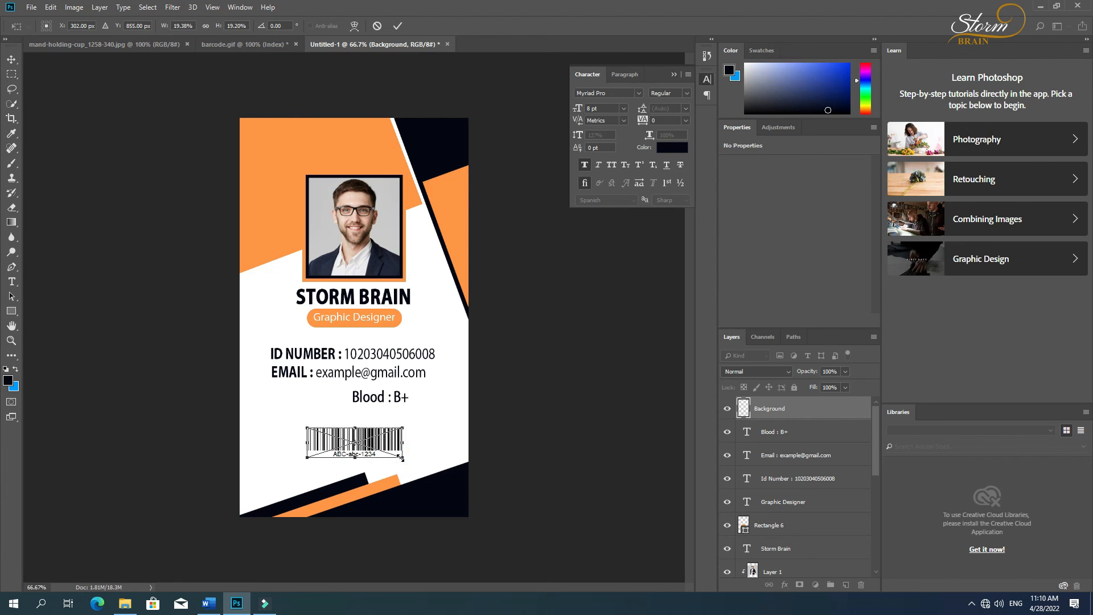
{"action": "key", "text": "Return"}
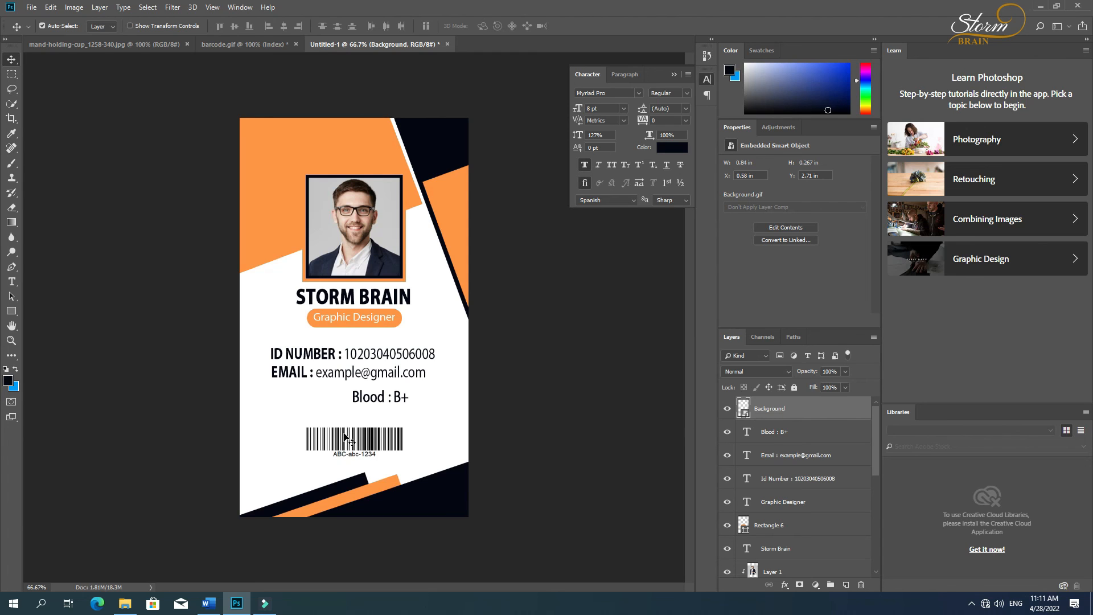
{"action": "left_click_drag", "start_coordinate": [377, 442], "coordinate": [369, 443]}
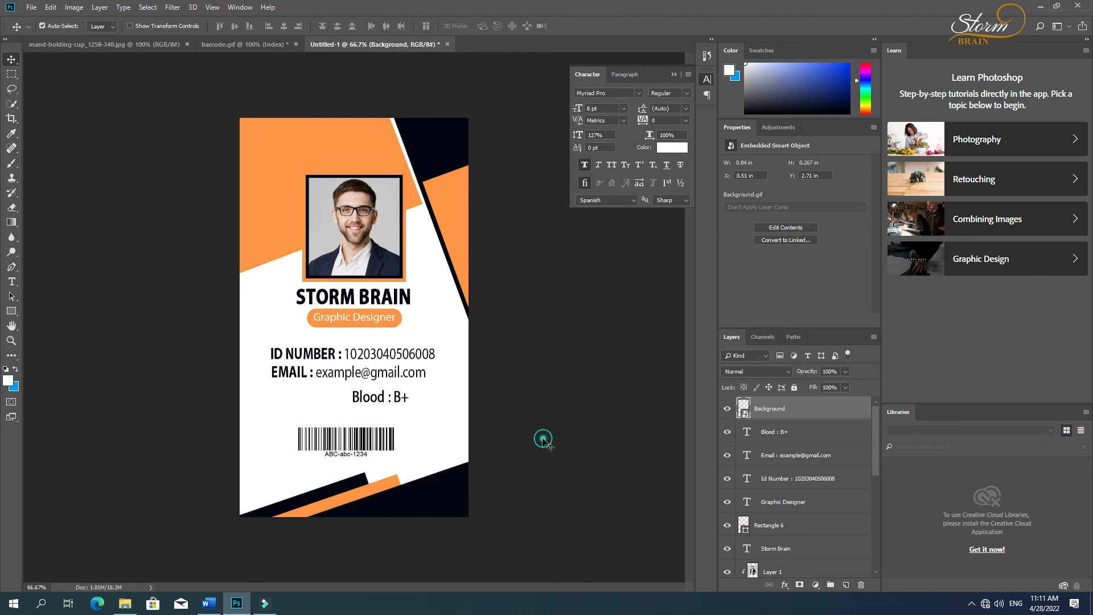
{"action": "left_click", "coordinate": [542, 440]}
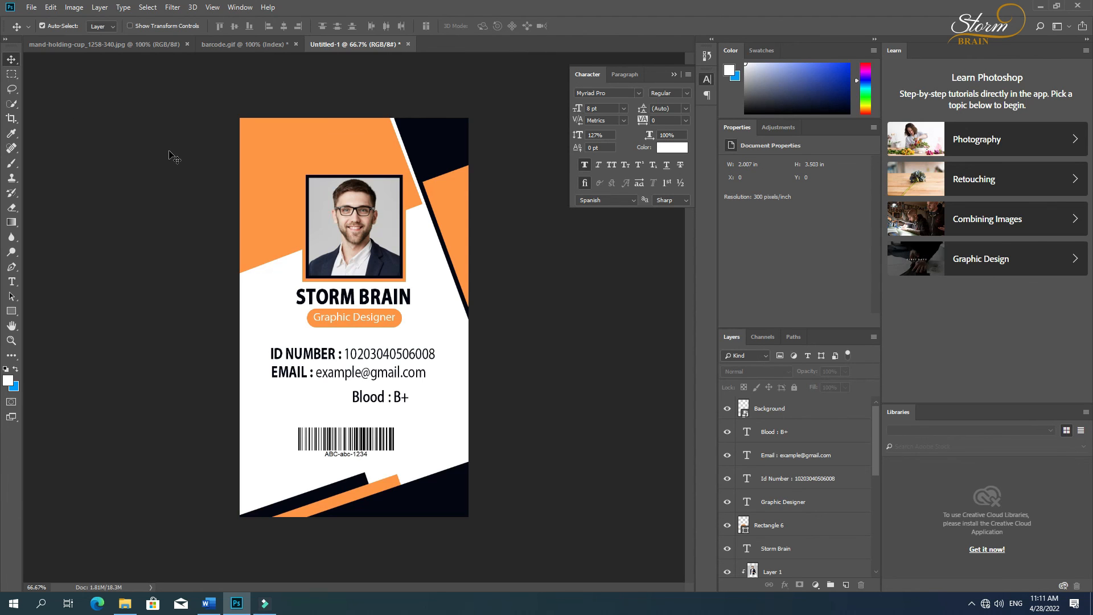
Step: Type 'Logo Here' in the card's top-left orange corner
{"action": "key", "text": "t"}
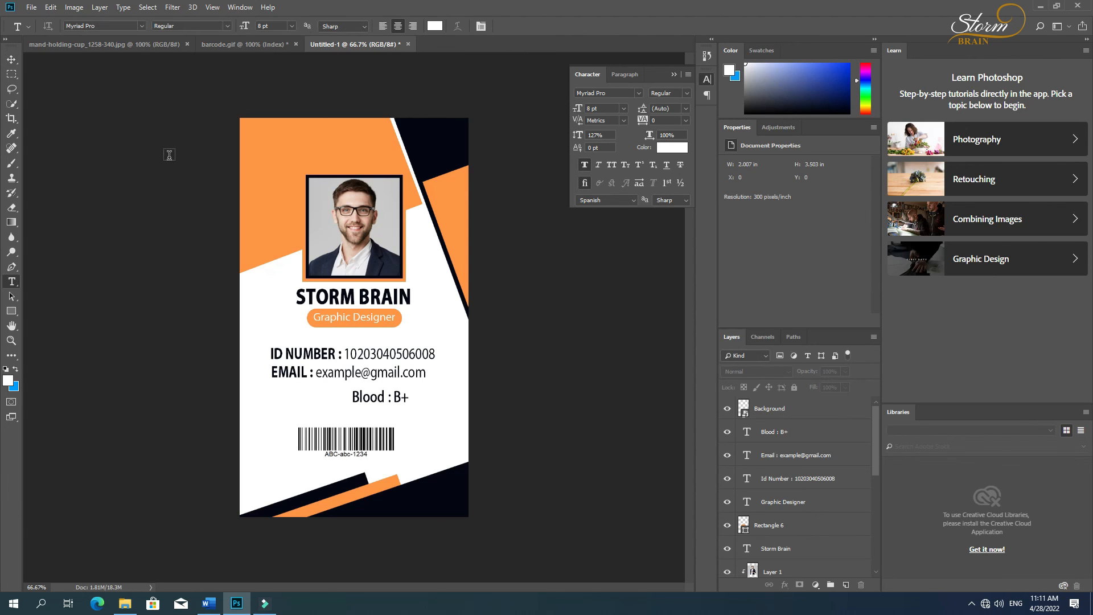
{"action": "left_click", "coordinate": [261, 153]}
{"action": "type", "text": "Logo"}
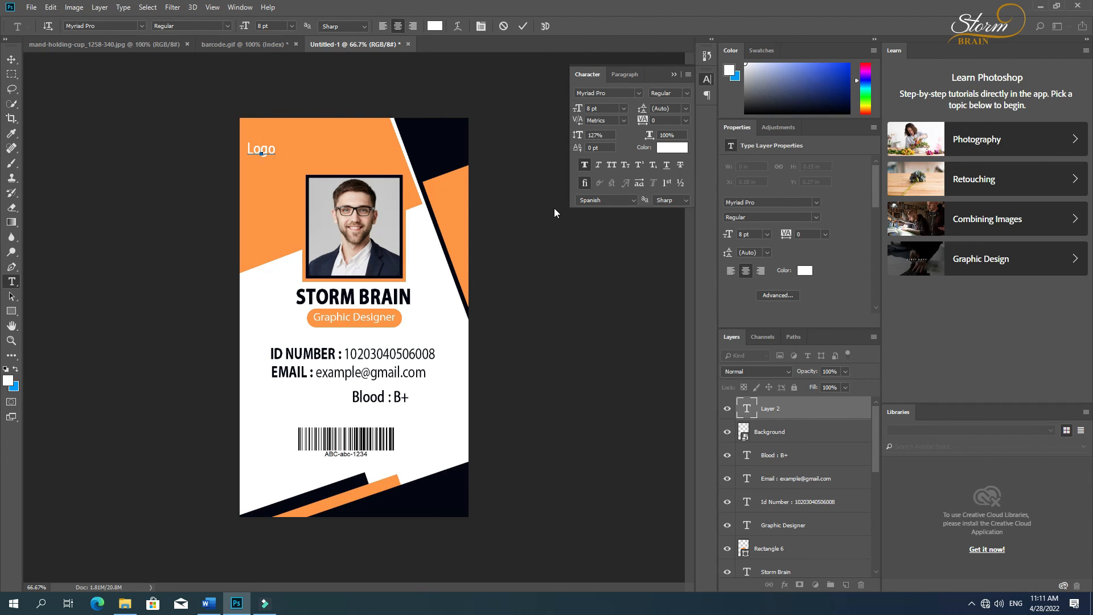
{"action": "type", "text": " Here"}
{"action": "key", "text": "ctrl"}
{"action": "key", "text": "ctrl+a"}
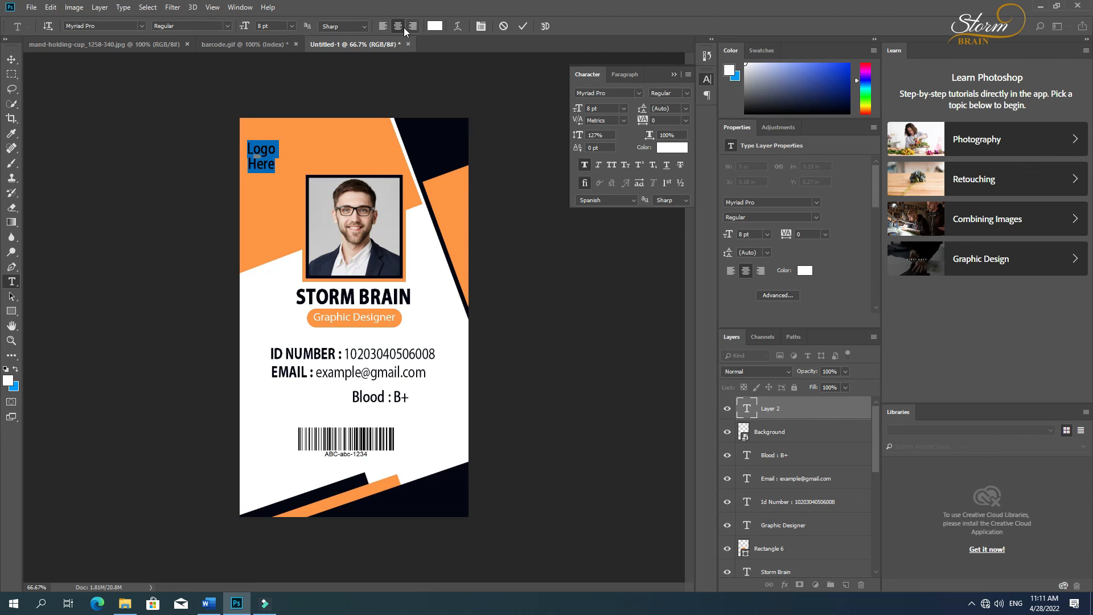
Step: Make Logo Here bold with tracking 20 and 8 pt leading
{"action": "left_click", "coordinate": [292, 26]}
{"action": "left_click", "coordinate": [223, 26]}
{"action": "left_click", "coordinate": [202, 54]}
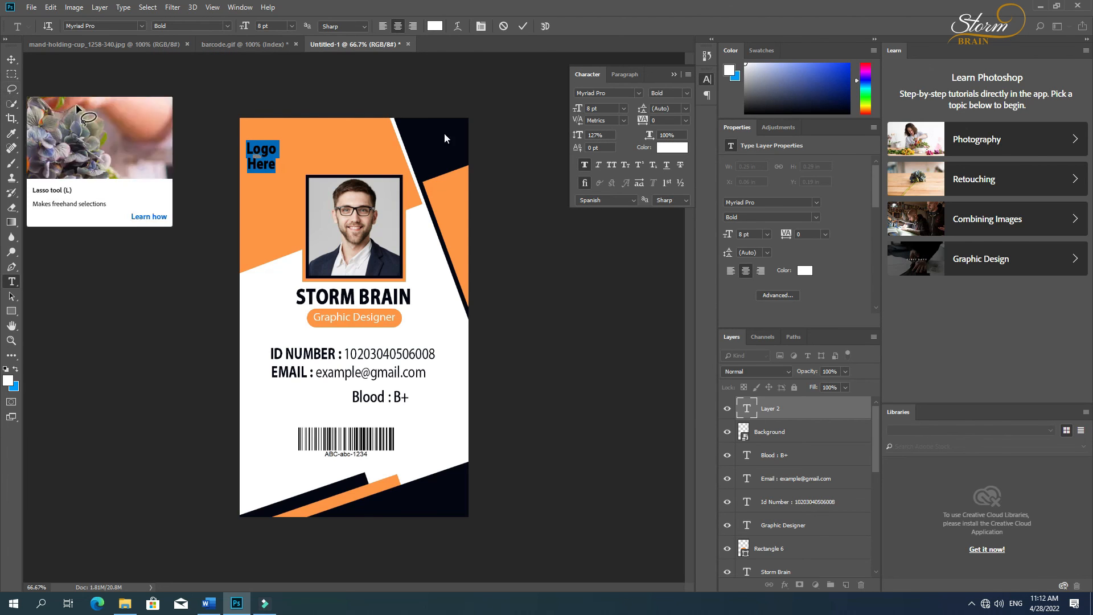
{"action": "left_click", "coordinate": [671, 120]}
{"action": "scroll", "coordinate": [673, 120], "scroll_direction": "up", "scroll_amount": 2}
{"action": "left_click", "coordinate": [678, 108]}
{"action": "scroll", "coordinate": [678, 109], "scroll_direction": "up", "scroll_amount": 1}
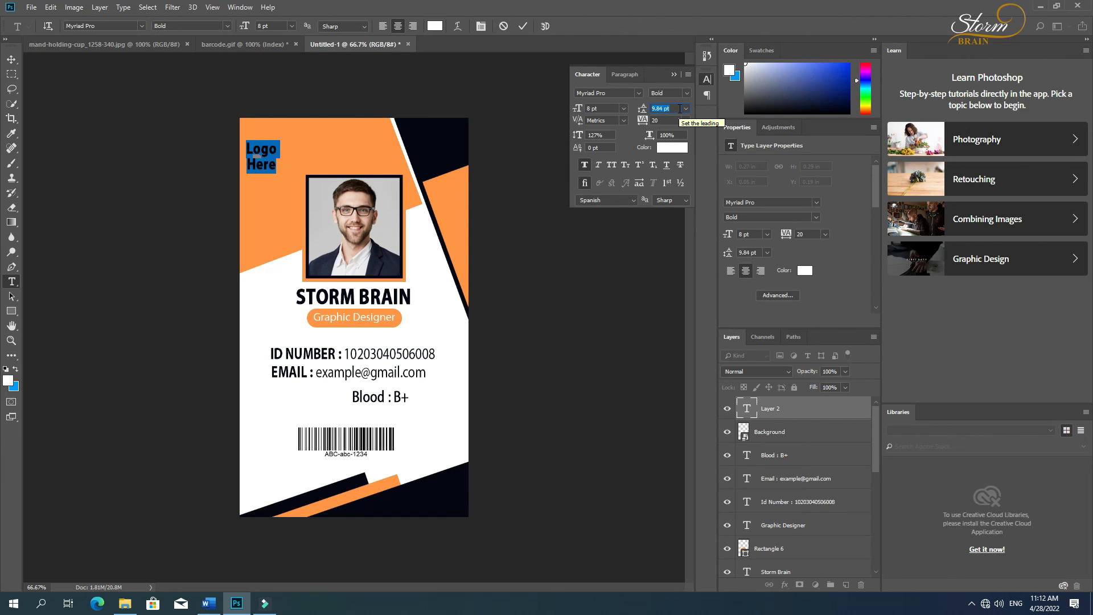
{"action": "scroll", "coordinate": [679, 108], "scroll_direction": "down", "scroll_amount": 3}
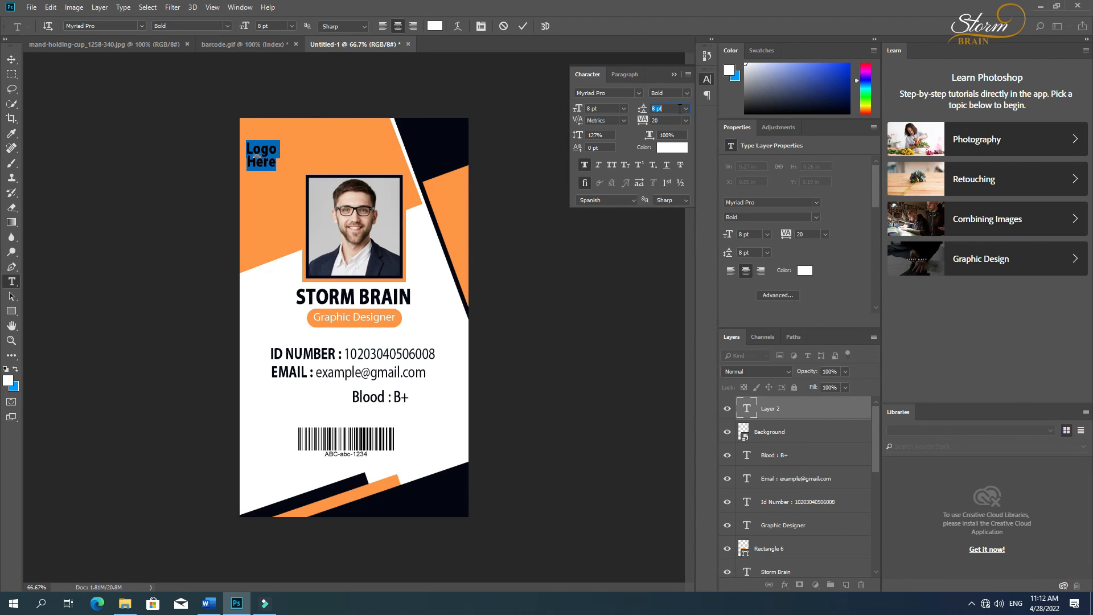
{"action": "left_click", "coordinate": [10, 62]}
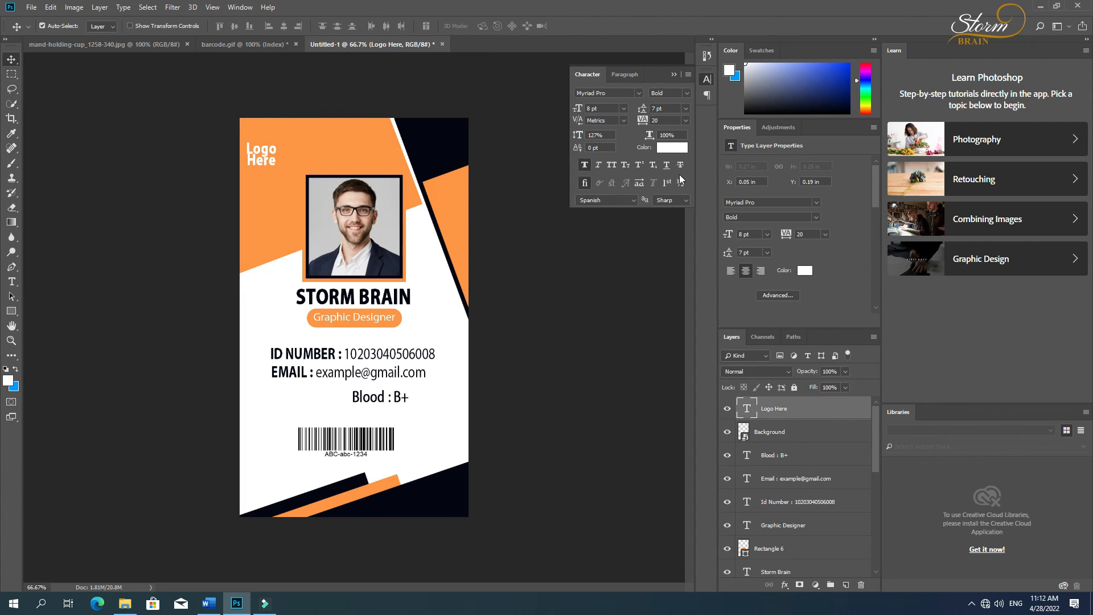
{"action": "left_click", "coordinate": [669, 108]}
{"action": "key", "text": "Up"}
{"action": "left_click", "coordinate": [14, 62]}
Step: Enlarge the Logo Here text to about 130% and reposition it
{"action": "key", "text": "ctrl+t"}
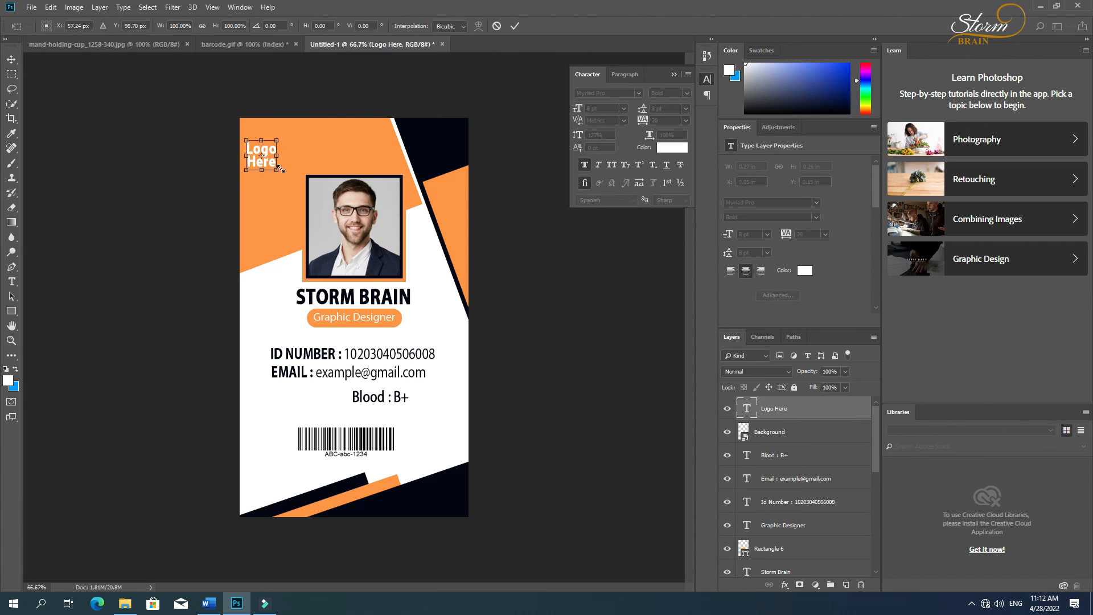
{"action": "mouse_move", "coordinate": [276, 172]}
{"action": "left_mouse_down"}
{"action": "mouse_move", "coordinate": [284, 181]}
{"action": "mouse_move", "coordinate": [277, 160]}
{"action": "left_mouse_up"}
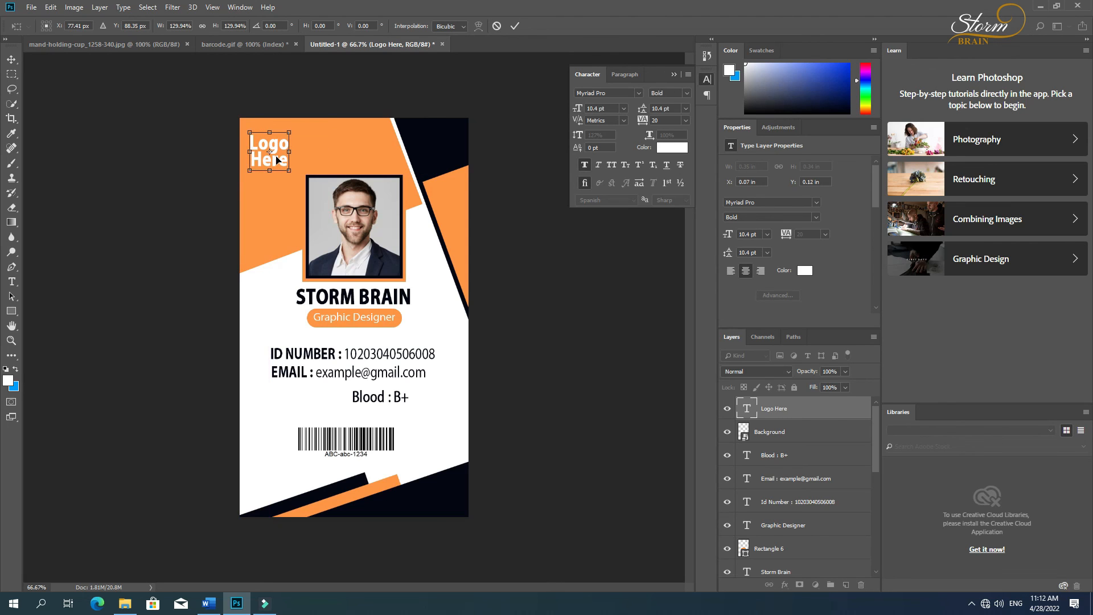
{"action": "key", "text": "Return"}
{"action": "left_click", "coordinate": [591, 322]}
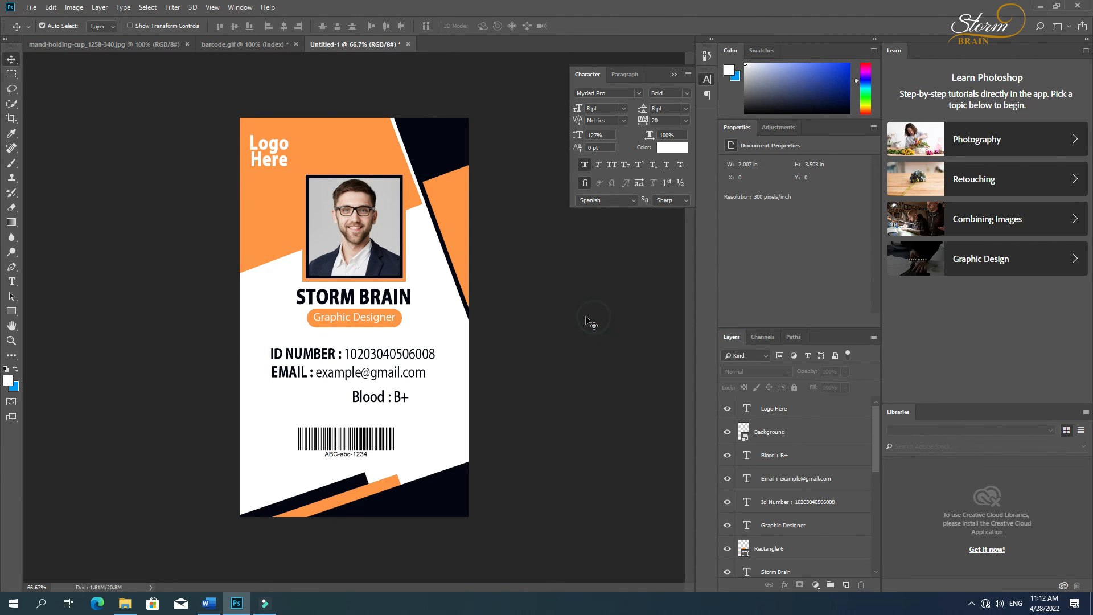